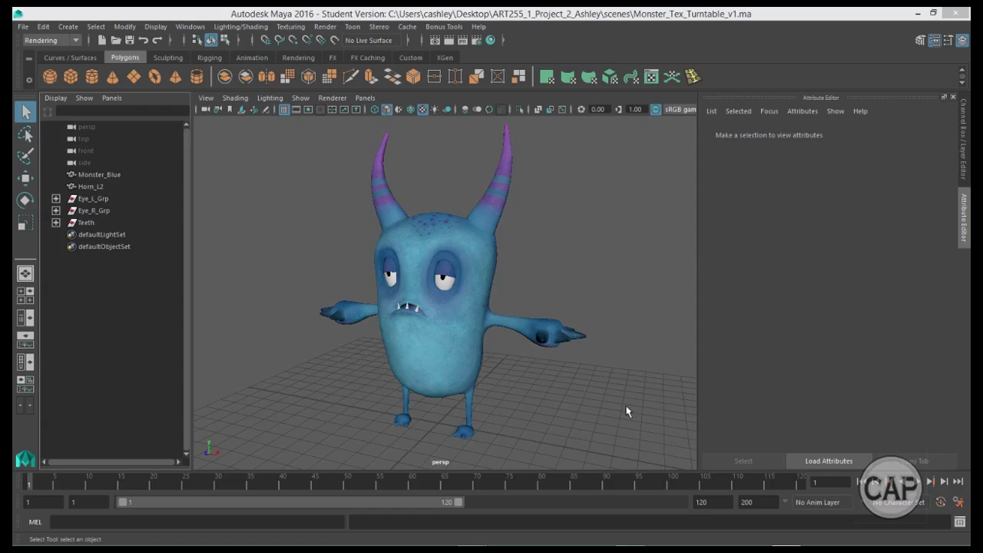
Create a polygon cube at the scene origin by the monster's feet.
alt+right_drag(635, 408, 422, 372)
alt+drag(423, 372, 472, 381)
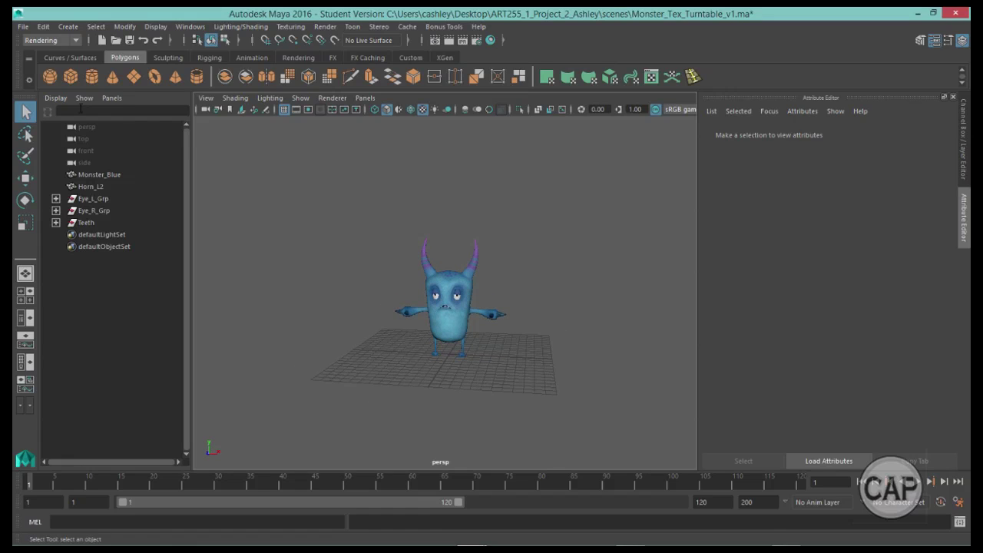
click(71, 76)
scroll(623, 358, up, 3)
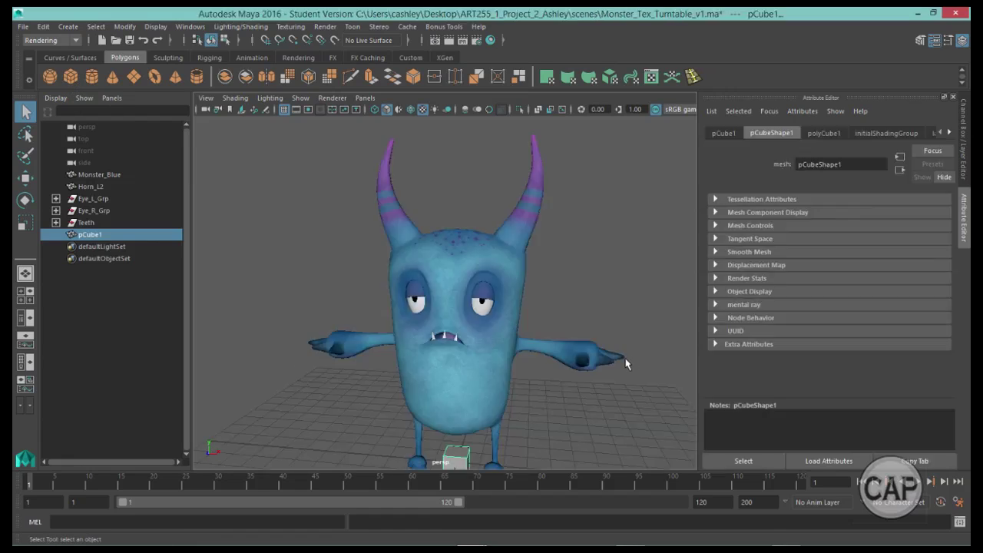
In the side view, raise the cube vertically by about 0.5 cm so its base sits at ground level.
alt+middle_drag(397, 431, 392, 331)
alt+right_drag(393, 331, 442, 333)
key(space)
drag(502, 336, 518, 337)
alt+drag(436, 345, 435, 346)
alt+right_drag(435, 346, 693, 329)
alt+right_drag(322, 338, 564, 358)
alt+middle_drag(564, 358, 560, 380)
key(w)
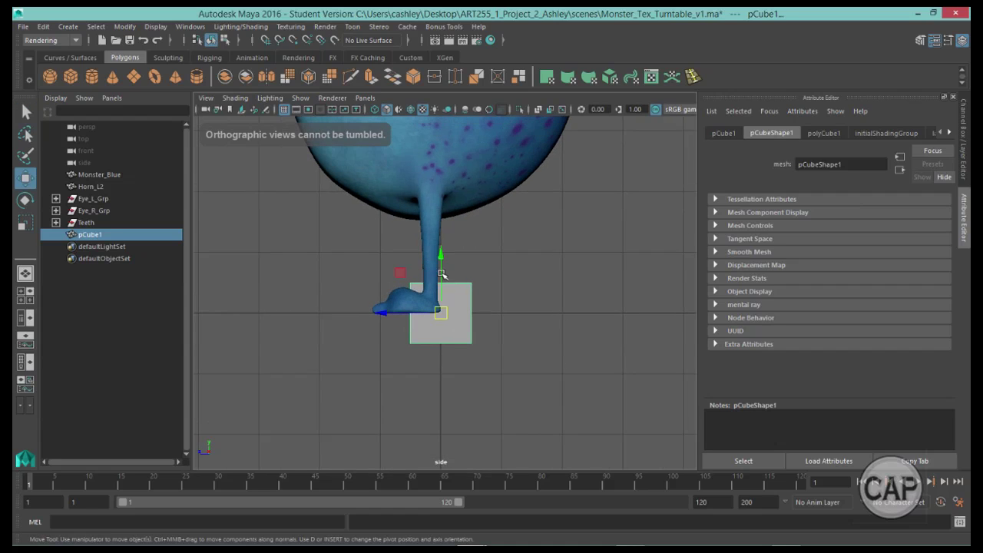
drag(441, 270, 442, 242)
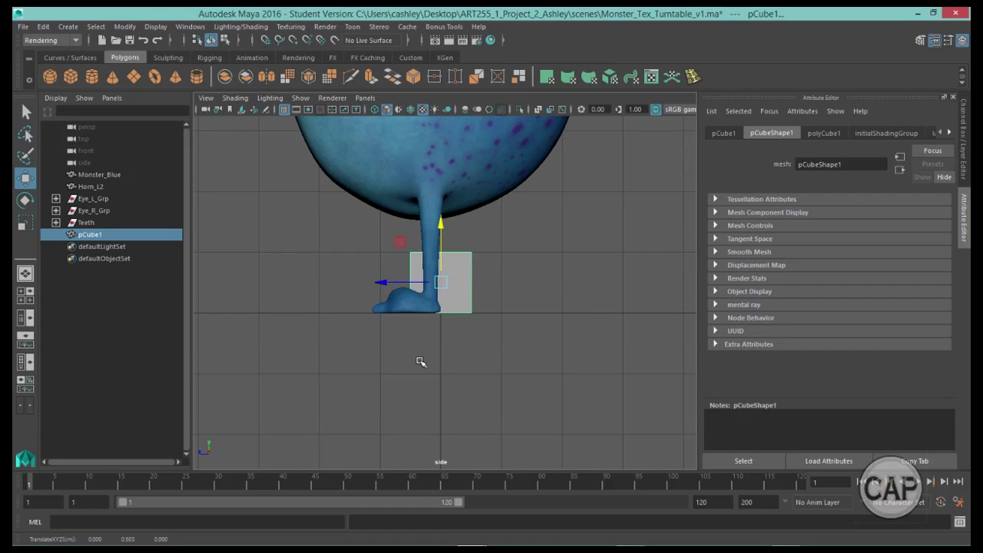
Snap the cube's bottom vertices to the ground grid line and return the cube to object mode.
alt+right_drag(408, 363, 551, 358)
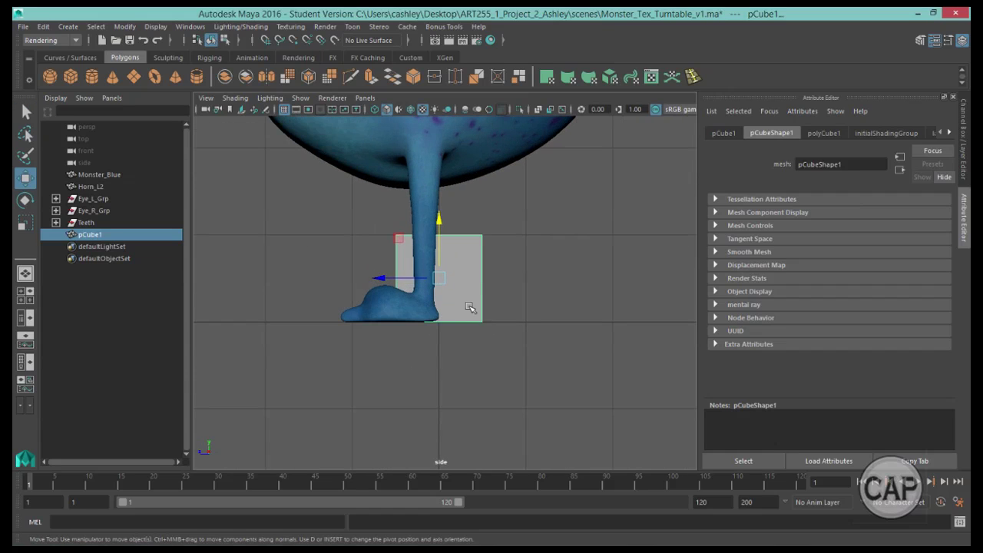
right_drag(469, 307, 408, 189)
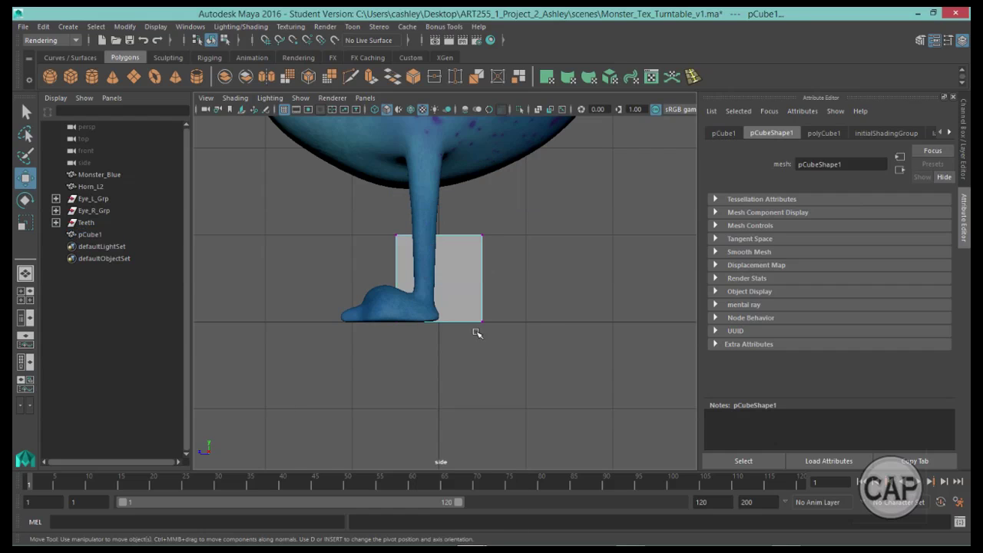
drag(275, 404, 516, 296)
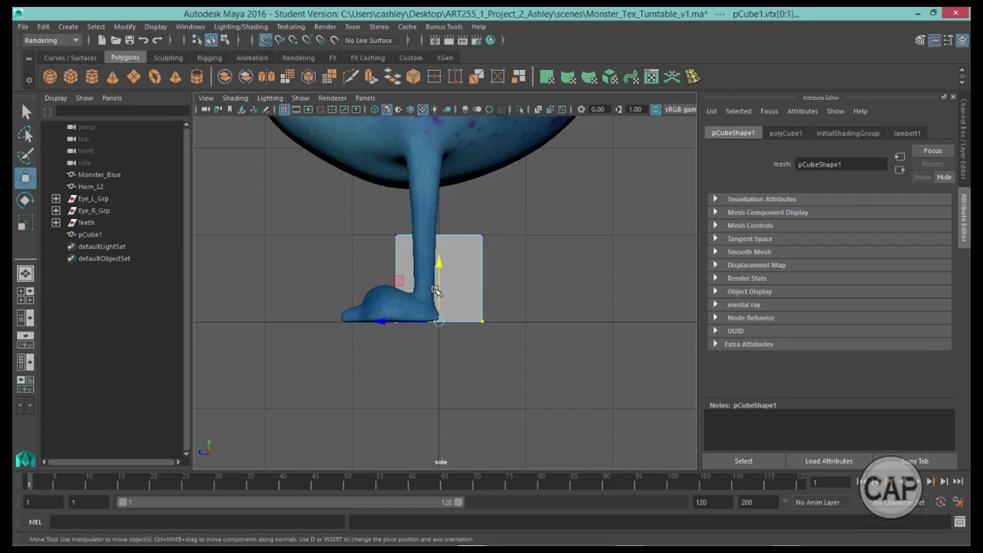
drag(438, 264, 438, 315)
right_drag(469, 301, 527, 178)
click(456, 289)
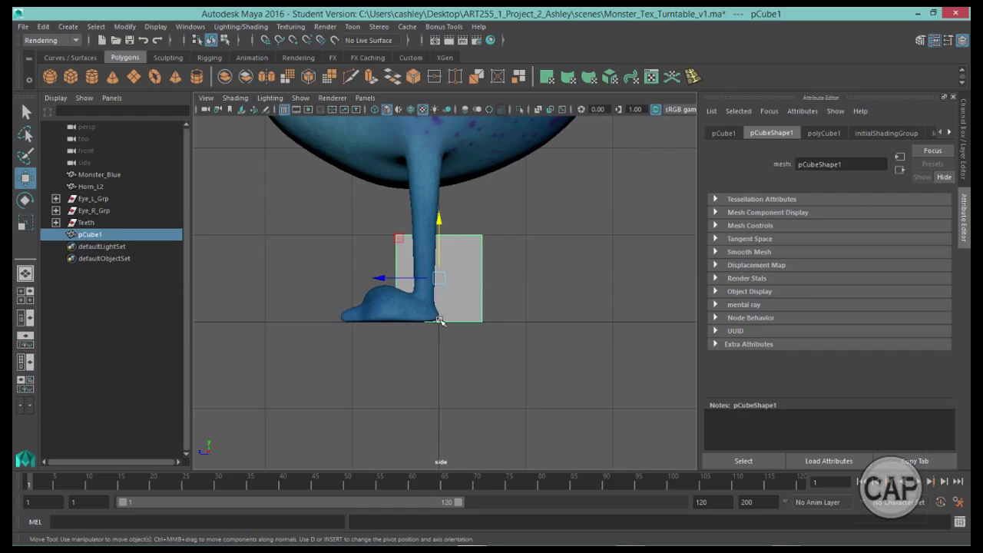
Snap the cube's pivot to the grid point at the center of its base and leave pivot editing.
key(d)
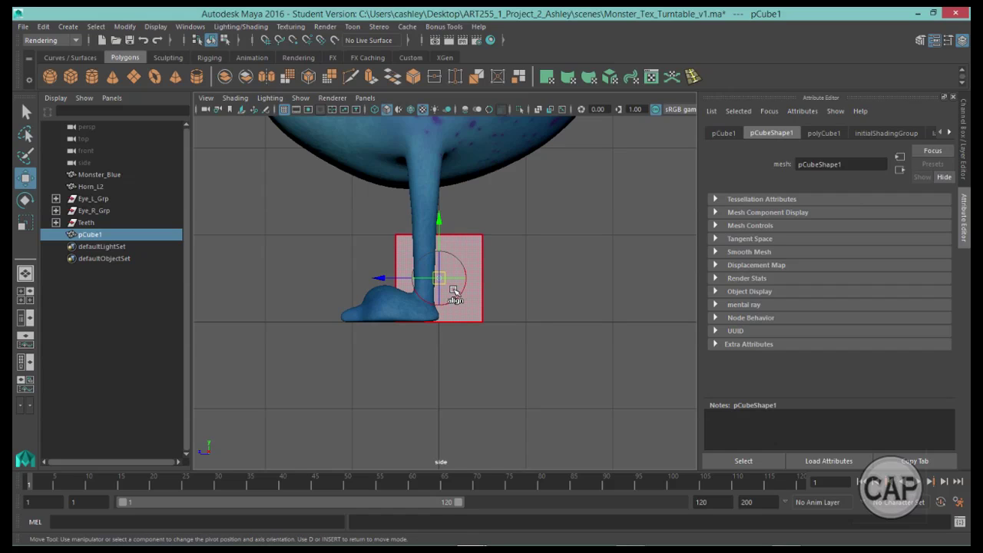
key(x)
middle_click(439, 232)
middle_click(436, 300)
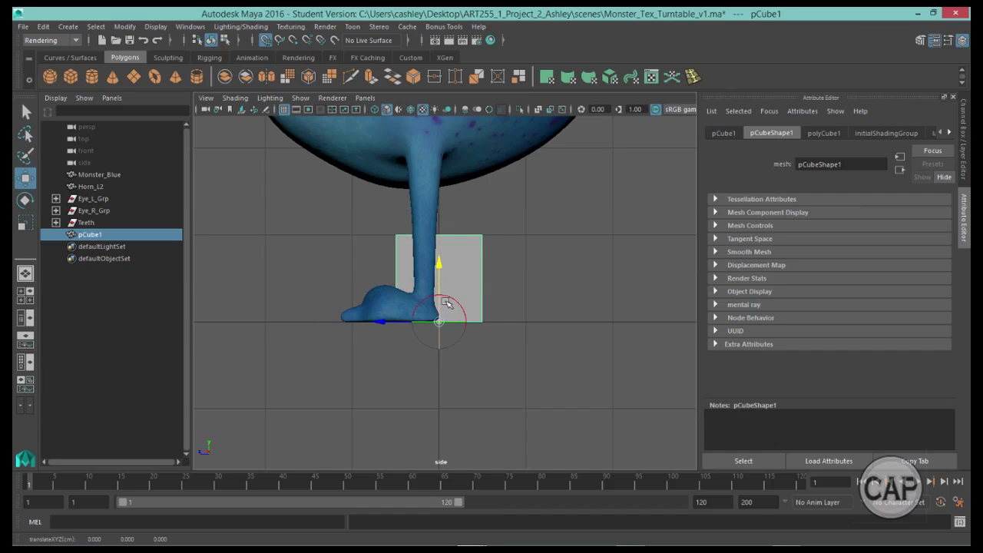
key(Insert)
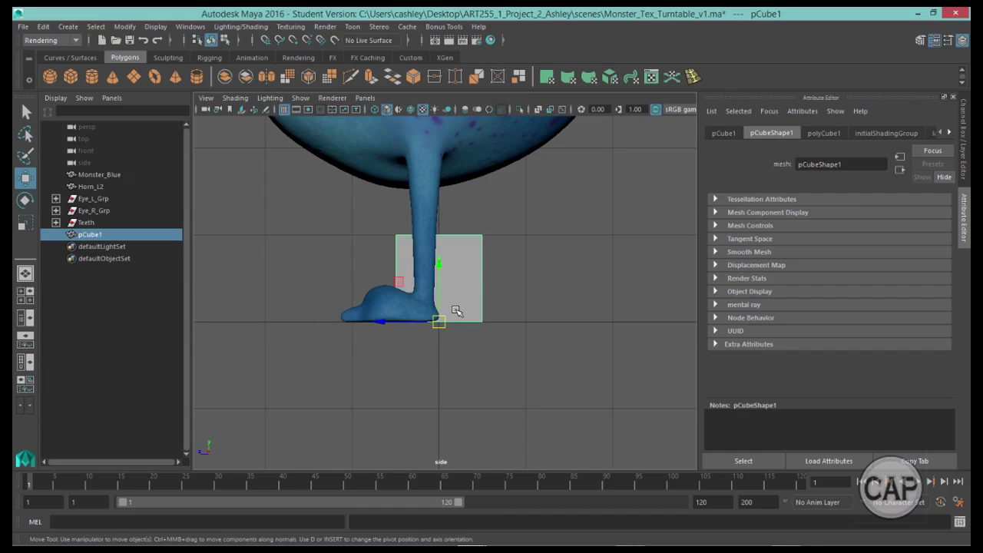
In the perspective view, scale the cube up uniformly until it encloses the whole monster.
key(space)
drag(458, 282, 461, 275)
alt+drag(403, 349, 448, 356)
alt+right_drag(448, 356, 425, 357)
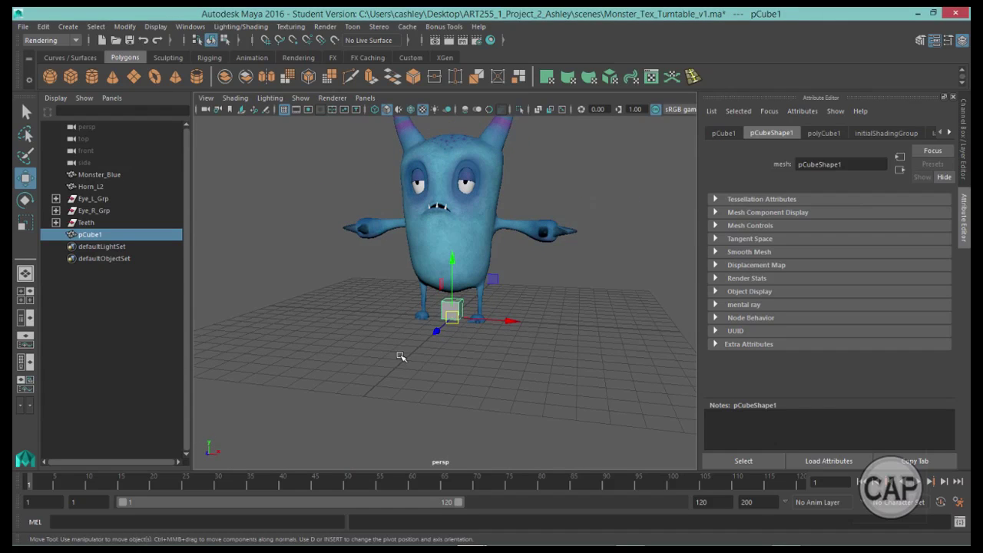
key(r)
mouse_move(451, 315)
mouse_down()
mouse_move(619, 334)
mouse_move(765, 331)
mouse_up()
Turn on X-Ray shading and scale the cube up further so it leaves ample space around the monster.
alt+right_drag(577, 333, 402, 321)
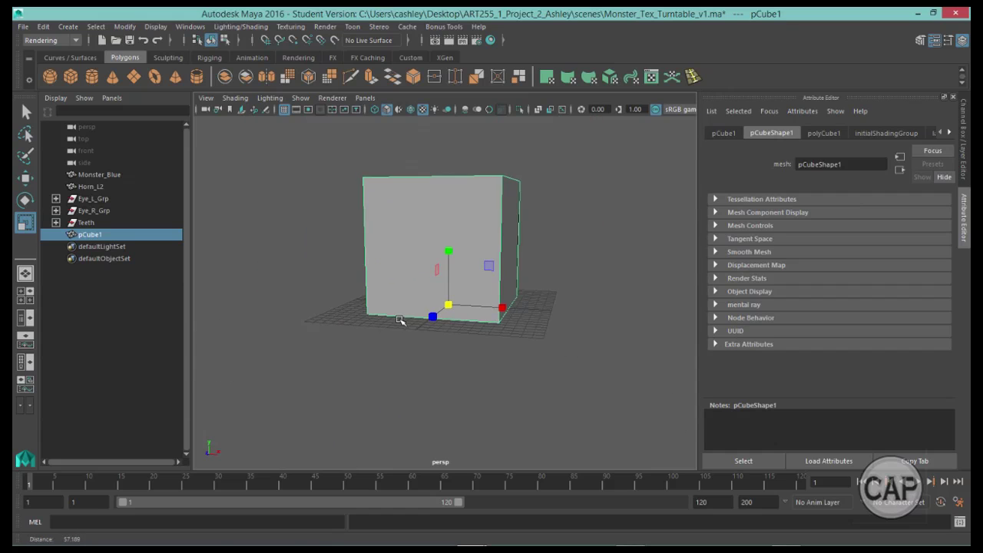
alt+middle_drag(399, 335, 398, 350)
click(236, 104)
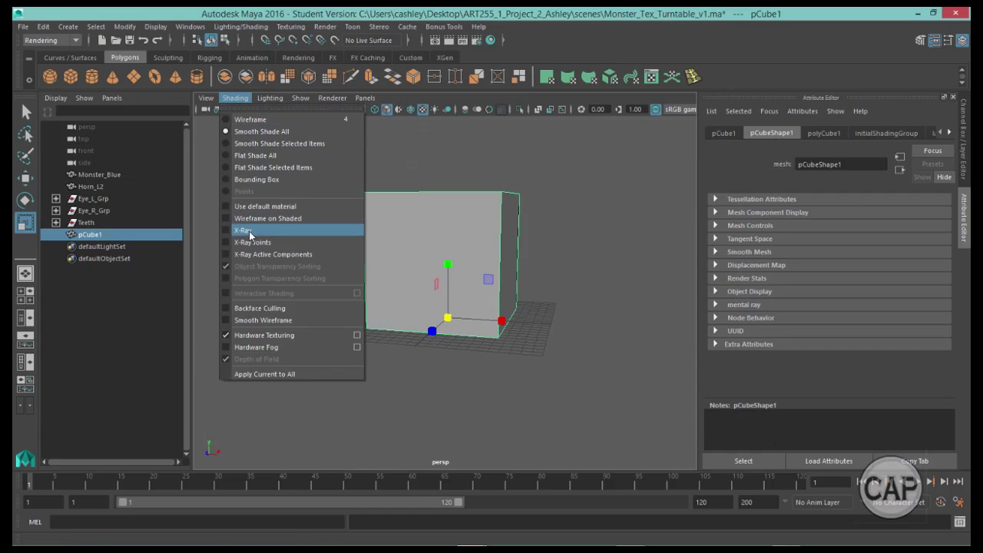
click(246, 233)
alt+drag(435, 370, 431, 370)
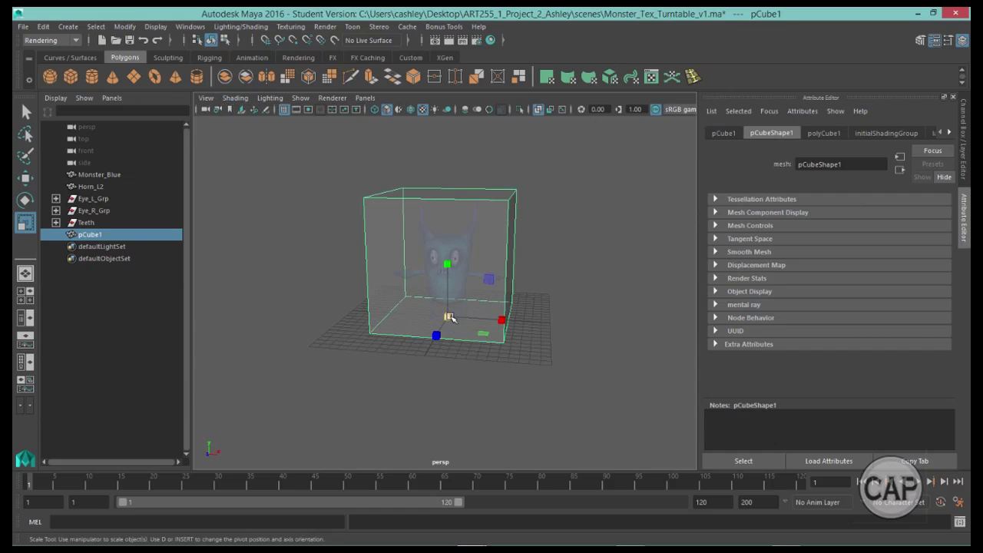
drag(448, 318, 634, 321)
Stretch the cube horizontally into a wide, low box around the monster and turn off X-Ray shading.
alt+right_drag(599, 325, 389, 318)
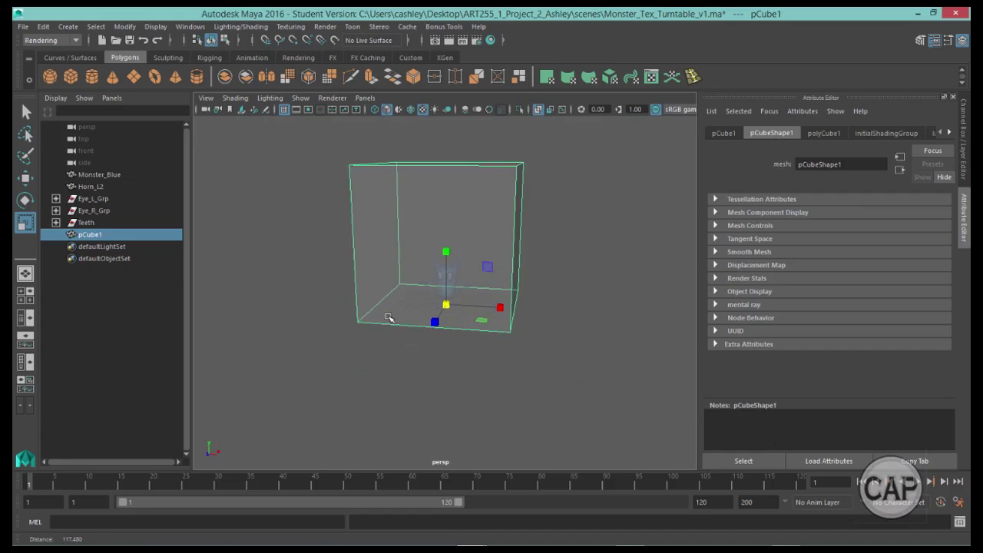
alt+drag(388, 318, 304, 334)
alt+drag(402, 345, 488, 329)
mouse_move(405, 325)
mouse_down()
mouse_move(386, 333)
mouse_move(413, 336)
mouse_move(399, 309)
mouse_move(347, 309)
mouse_move(441, 324)
mouse_move(502, 305)
mouse_move(495, 331)
mouse_move(431, 315)
mouse_move(526, 305)
mouse_move(386, 305)
mouse_move(415, 323)
mouse_move(407, 319)
mouse_up()
click(235, 97)
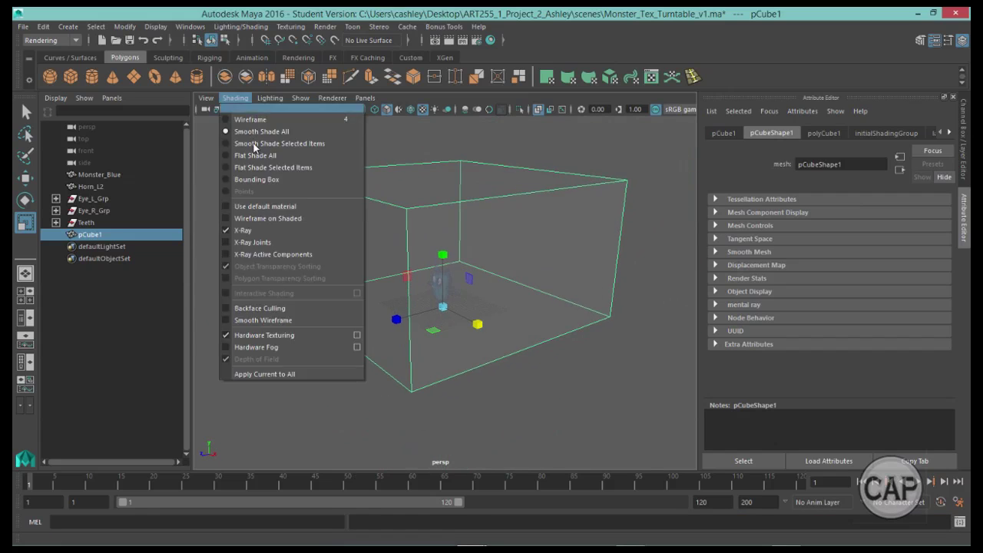
click(244, 230)
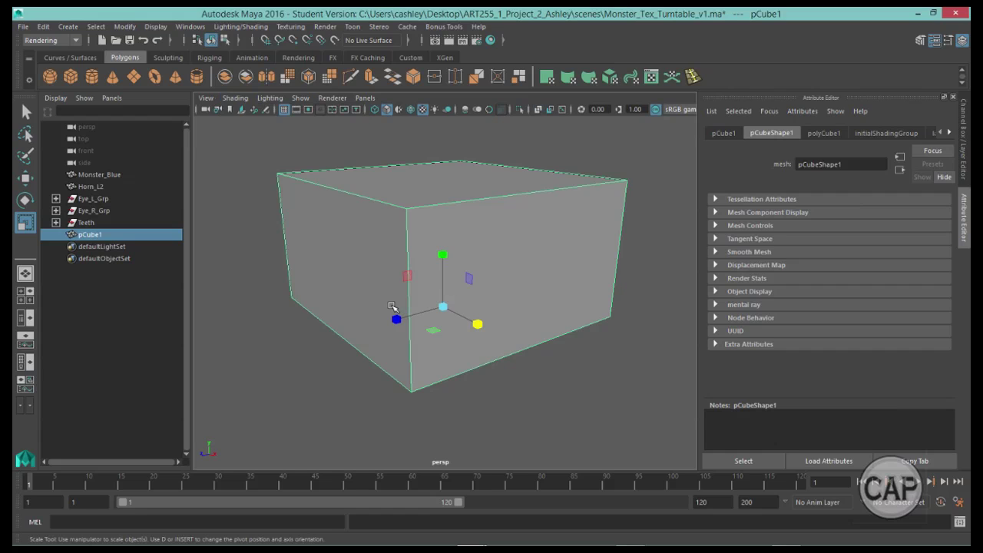
Select only the box's eight top and bottom perimeter edges, excluding the vertical ones, and bevel them with fraction 0.5 and 1 segment.
right_drag(448, 189, 451, 218)
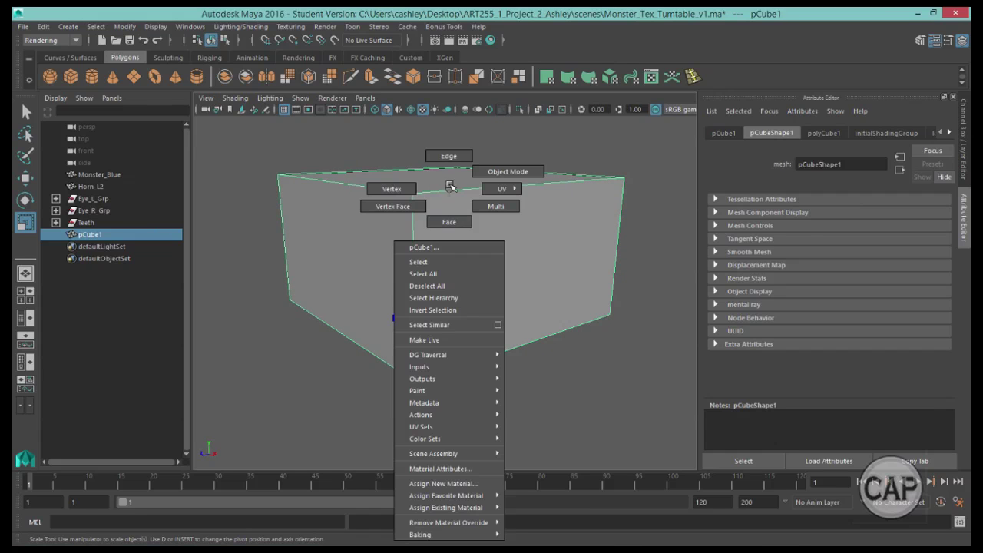
right_drag(451, 185, 448, 156)
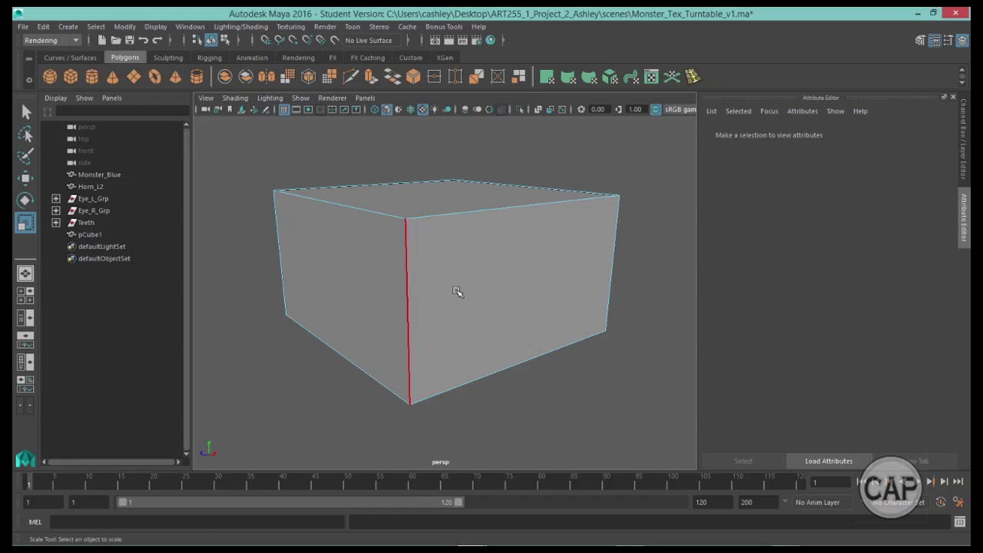
alt+drag(457, 292, 412, 259)
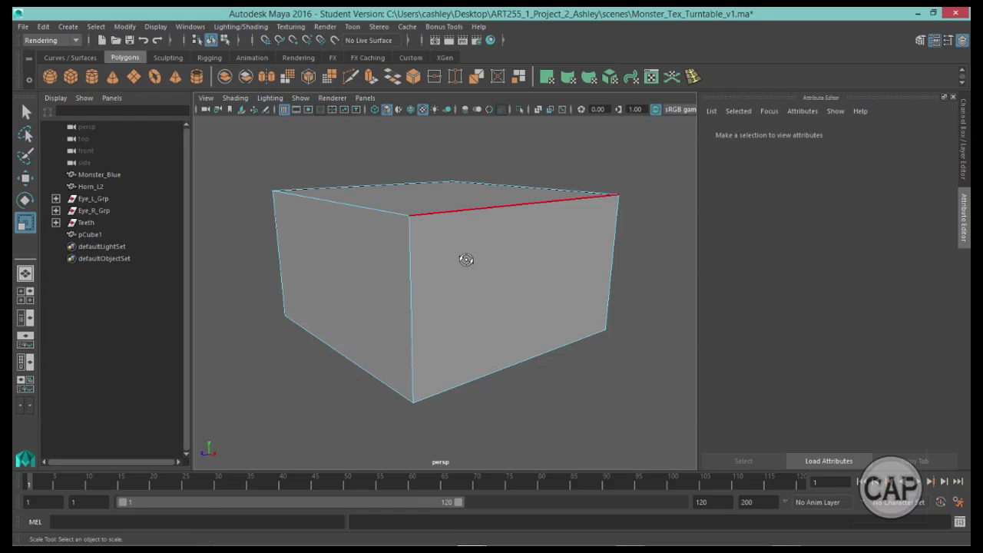
alt+drag(464, 259, 397, 235)
alt+drag(459, 285, 415, 234)
right_drag(416, 234, 415, 170)
alt+drag(420, 251, 407, 239)
drag(251, 164, 610, 395)
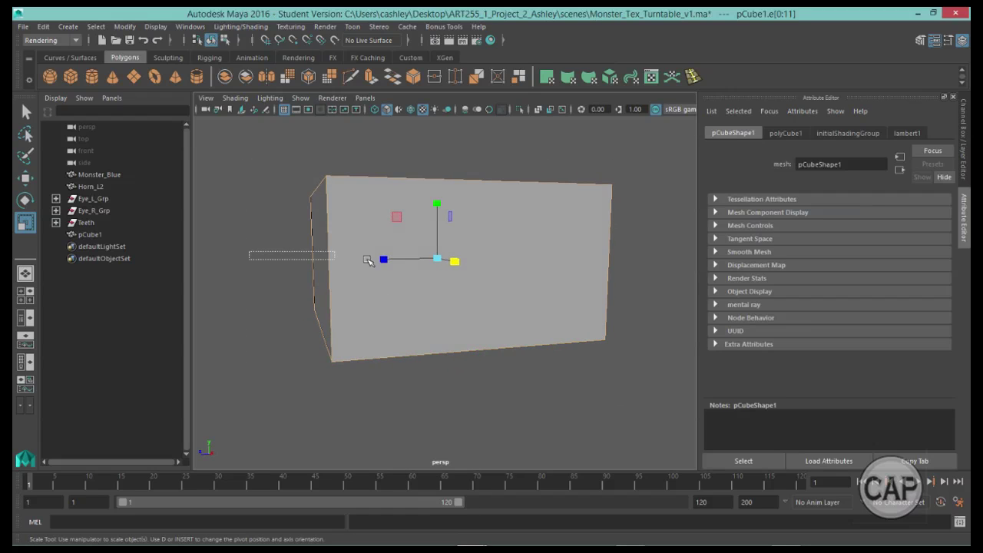
drag(384, 259, 653, 262)
alt+drag(615, 357, 487, 368)
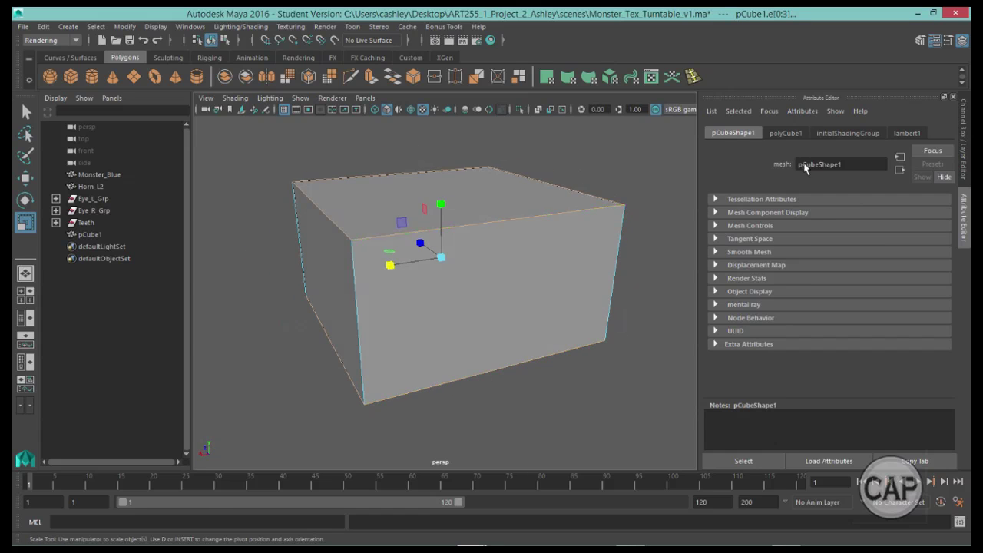
click(920, 40)
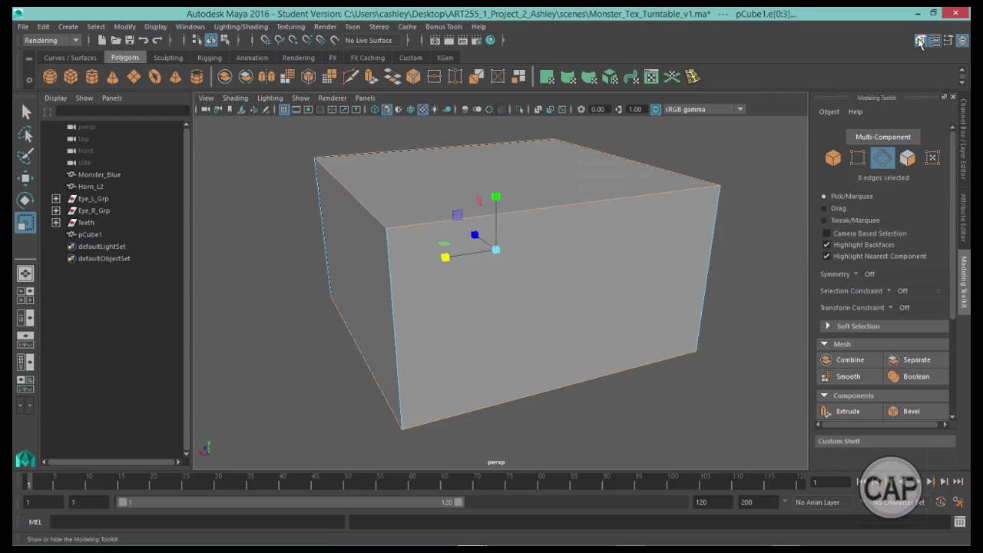
scroll(952, 224, down, 3)
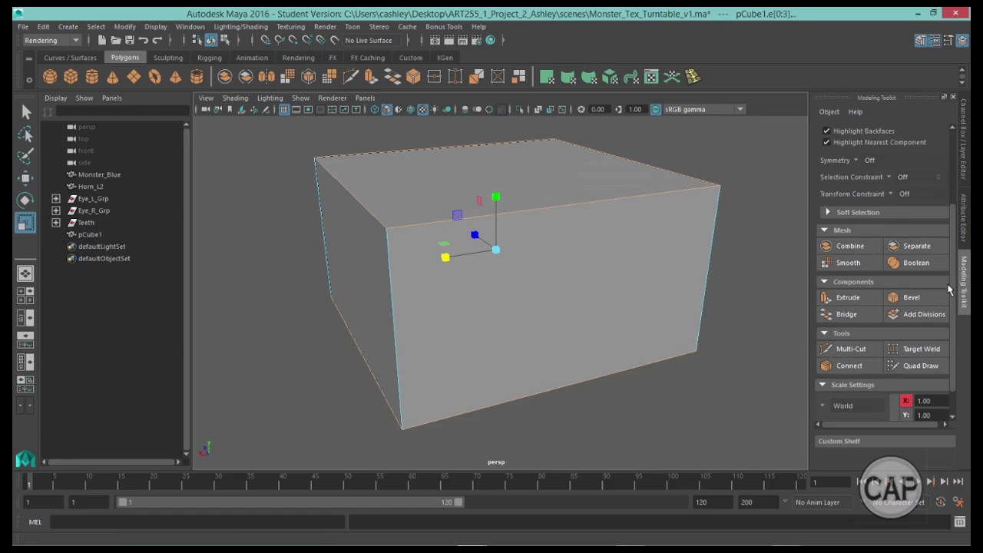
click(903, 297)
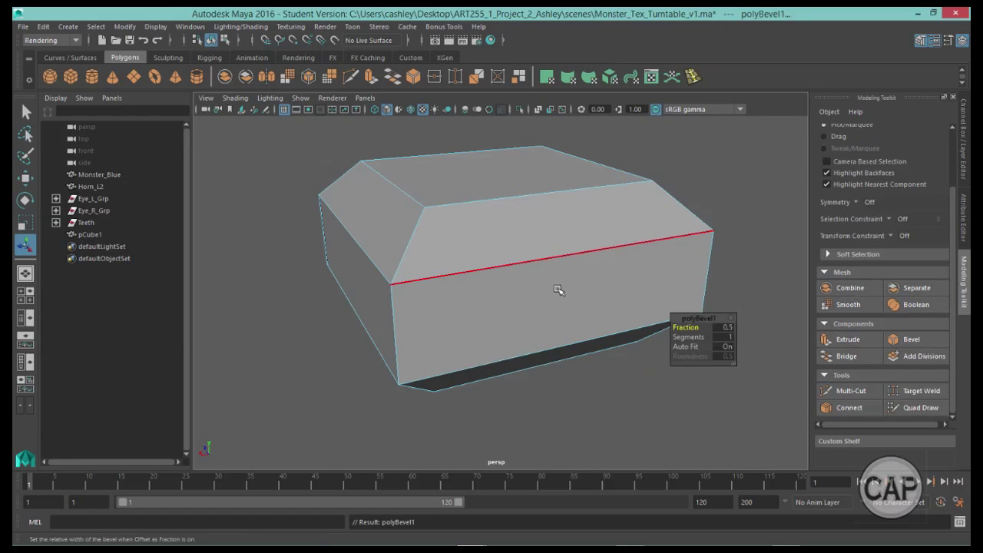
Select the box's vertical corner edges with the adjoining diagonal ones and bevel them with fraction 0.5 and 1 segment.
alt+drag(555, 287, 604, 293)
click(325, 252)
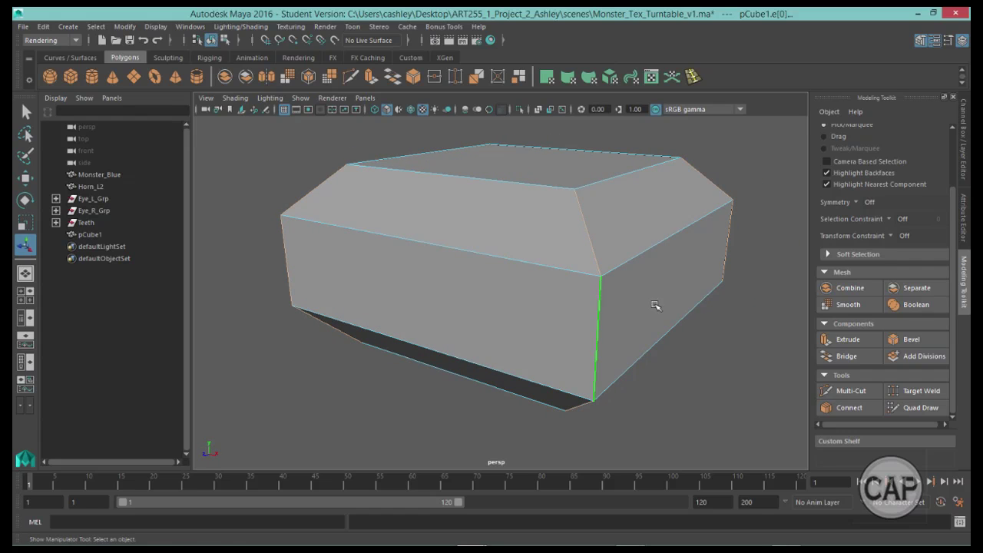
click(911, 339)
Use Multi-Cut to split the octagonal top face with two parallel cuts between opposite corner vertices.
alt+drag(681, 307, 550, 302)
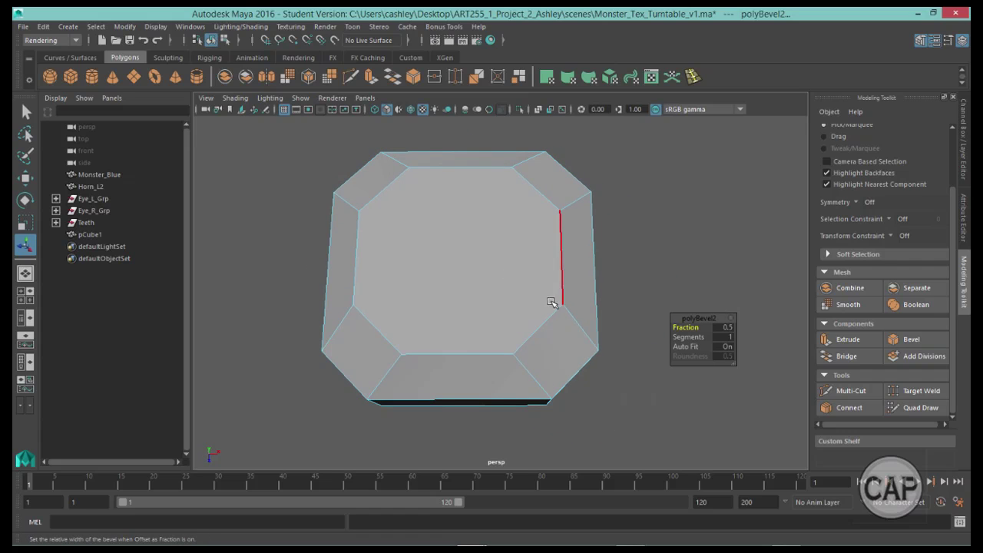
click(851, 388)
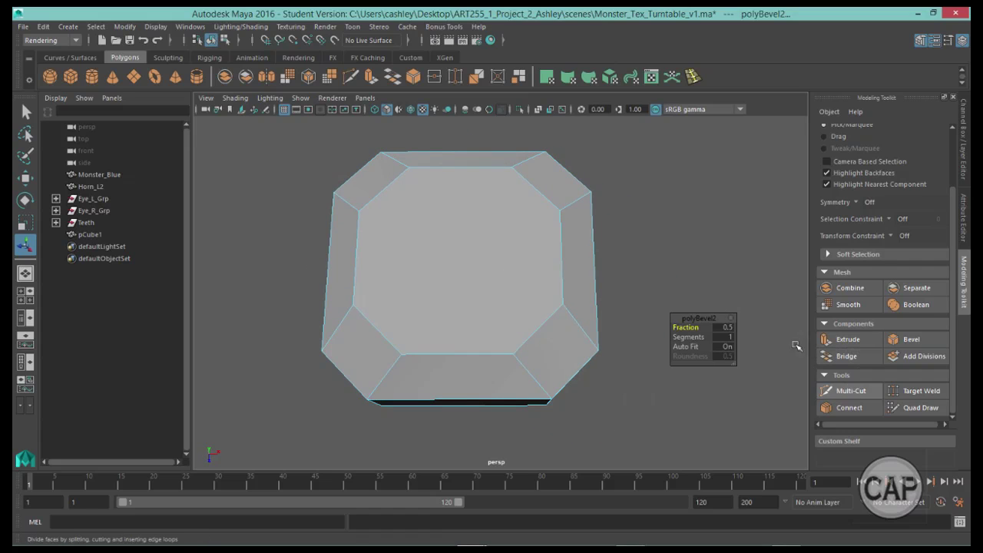
click(511, 351)
key(Return)
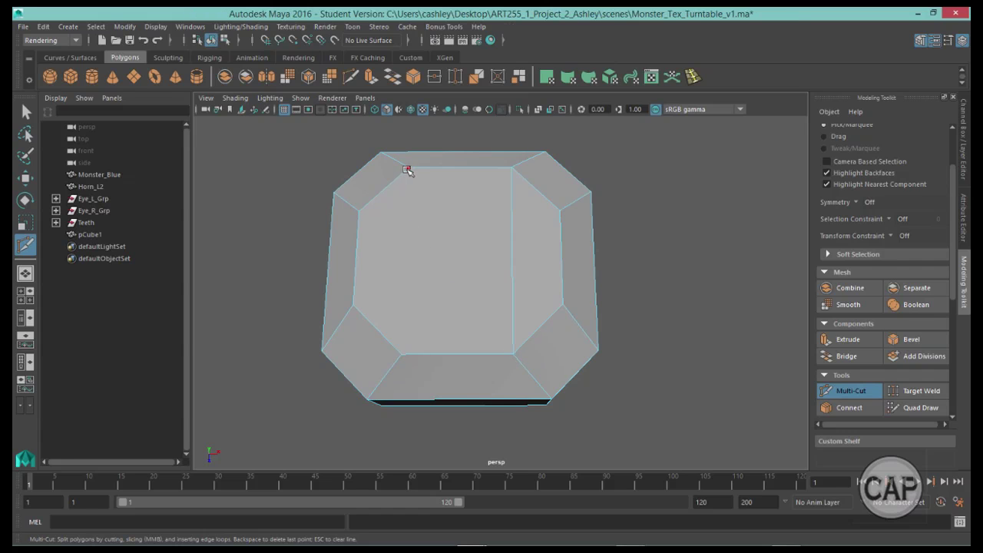
click(401, 353)
key(Return)
Use Multi-Cut across the octagonal bottom face between opposite corner vertices, and return to the Select tool.
alt+drag(475, 353, 428, 211)
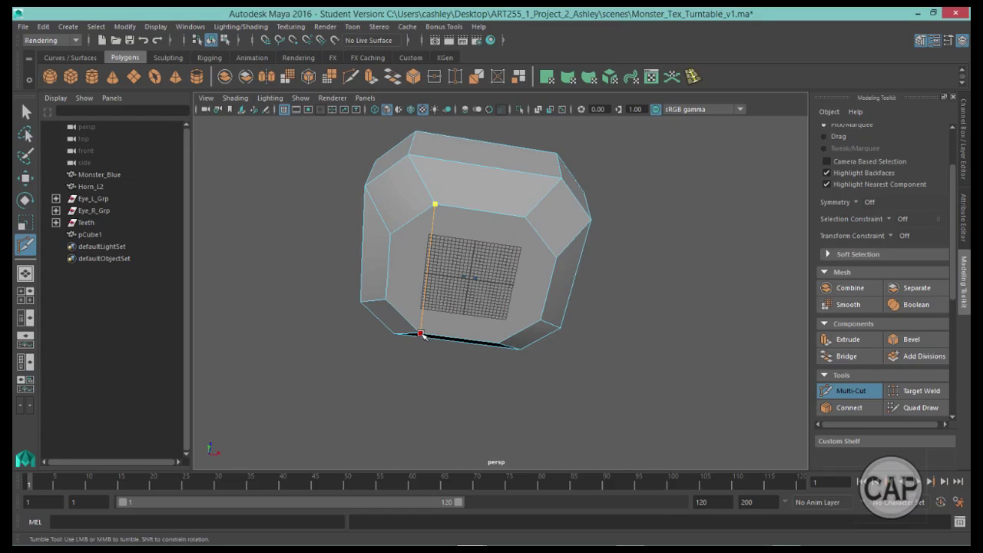
key(Escape)
alt+drag(539, 294, 447, 267)
key(q)
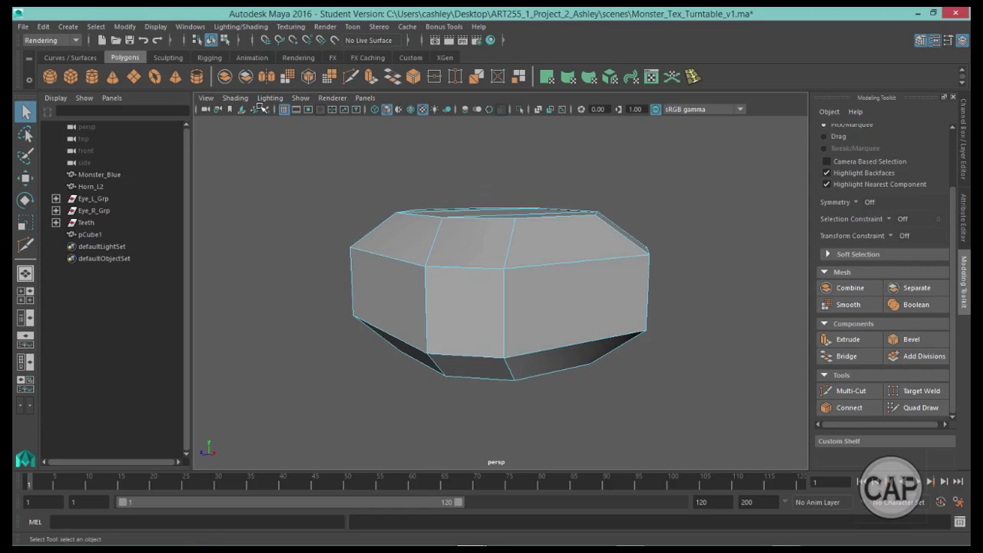
Switch to the Modeling menu set and smooth the whole beveled box with 1 division.
click(47, 40)
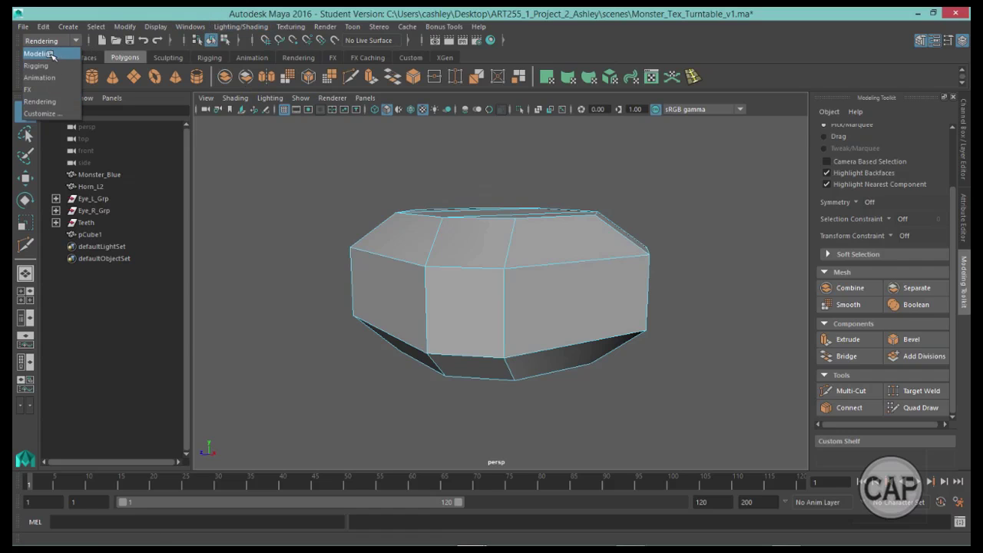
click(37, 54)
click(222, 27)
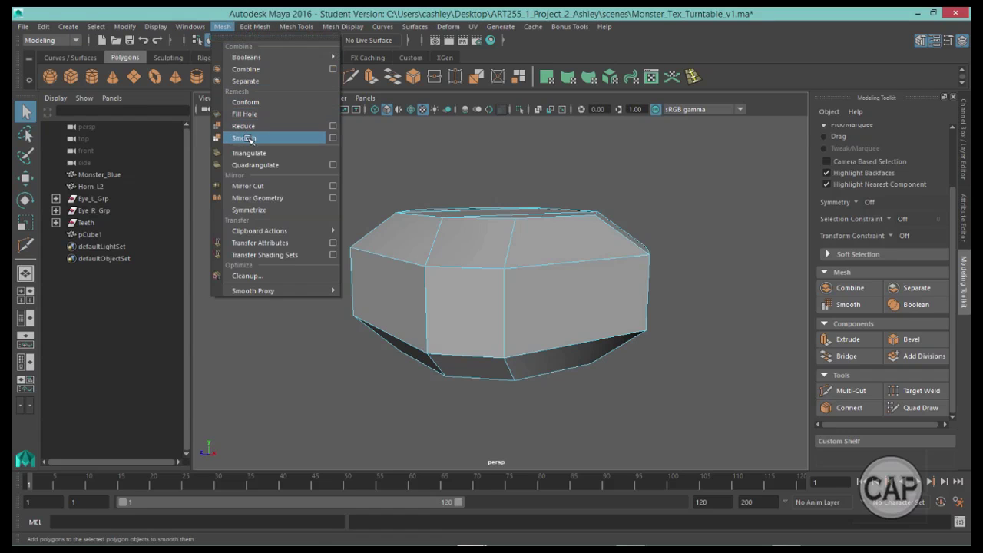
click(251, 139)
right_drag(472, 265, 527, 171)
click(483, 233)
click(222, 26)
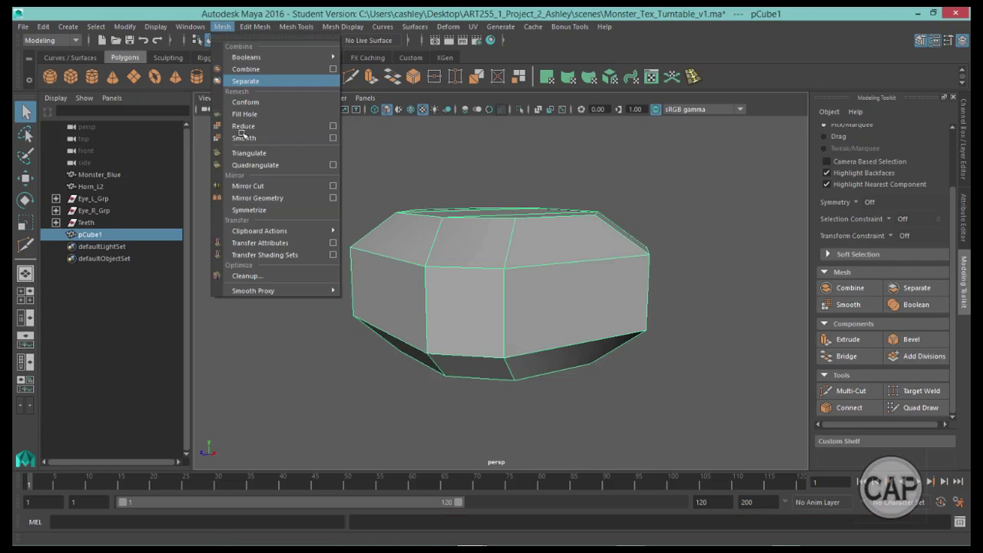
click(248, 137)
Select all vertices on the underside of the smoothed box and scale them vertically into one flat plane.
alt+drag(406, 296, 378, 277)
alt+right_drag(378, 276, 542, 287)
alt+middle_drag(508, 294, 504, 231)
alt+drag(504, 230, 522, 256)
alt+middle_drag(523, 256, 493, 238)
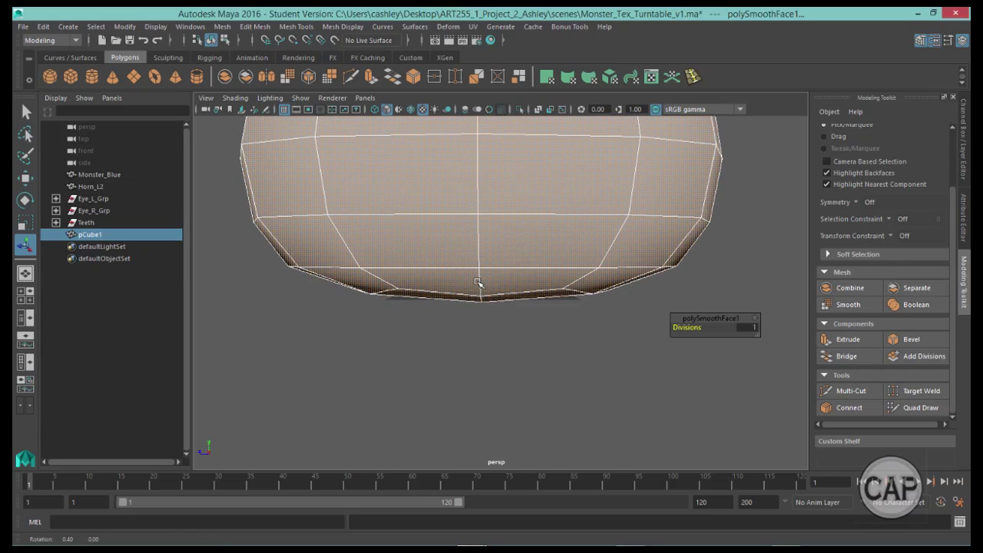
right_drag(479, 188, 425, 189)
drag(314, 333, 649, 278)
alt+drag(569, 337, 429, 381)
shift+click(419, 420)
alt+drag(540, 346, 458, 361)
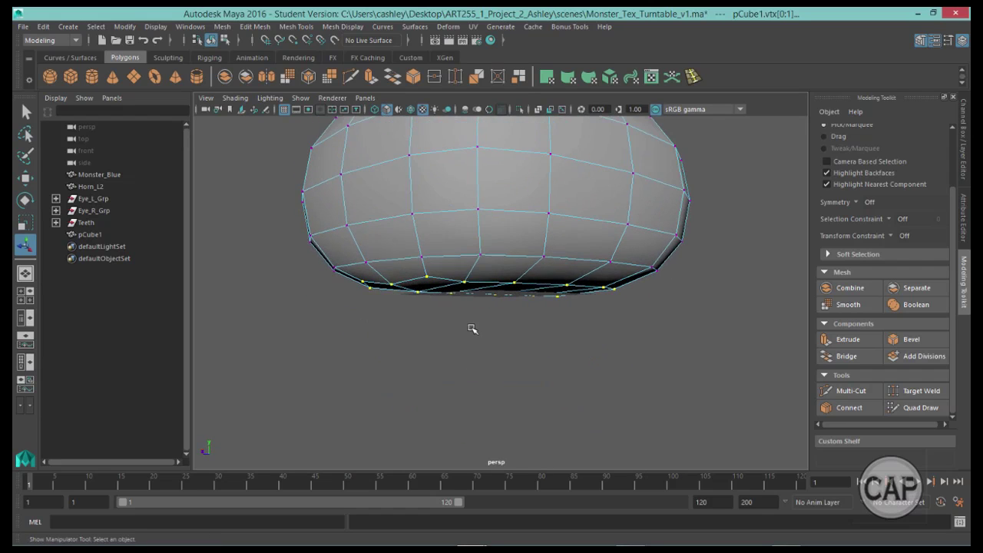
key(r)
alt+drag(518, 230, 496, 238)
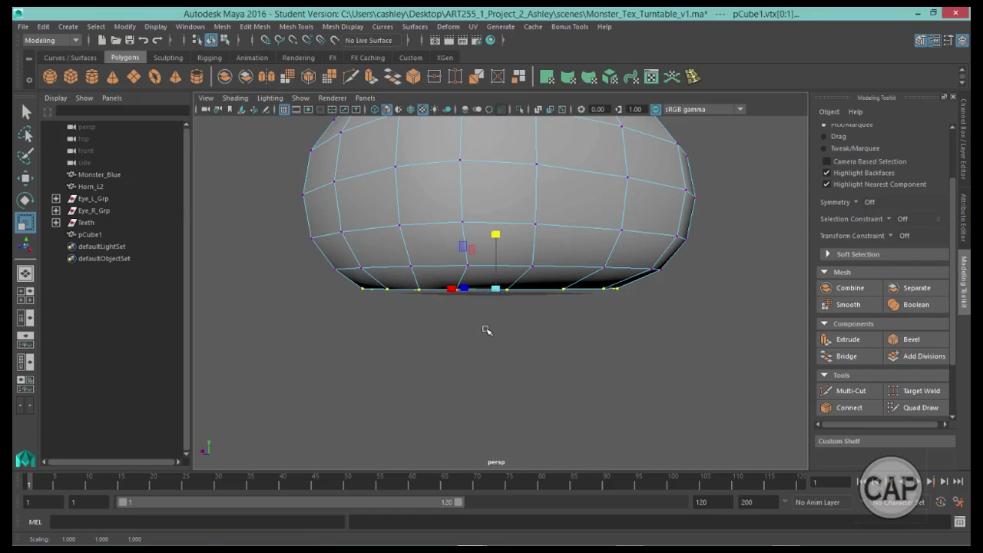
alt+drag(484, 330, 474, 312)
alt+drag(536, 323, 504, 330)
Move the flattened bottom vertices vertically with grid snapping so the floor lies on the grid plane.
alt+right_drag(515, 329, 632, 312)
alt+drag(582, 328, 571, 324)
alt+right_drag(591, 325, 577, 327)
key(w)
alt+drag(584, 334, 563, 329)
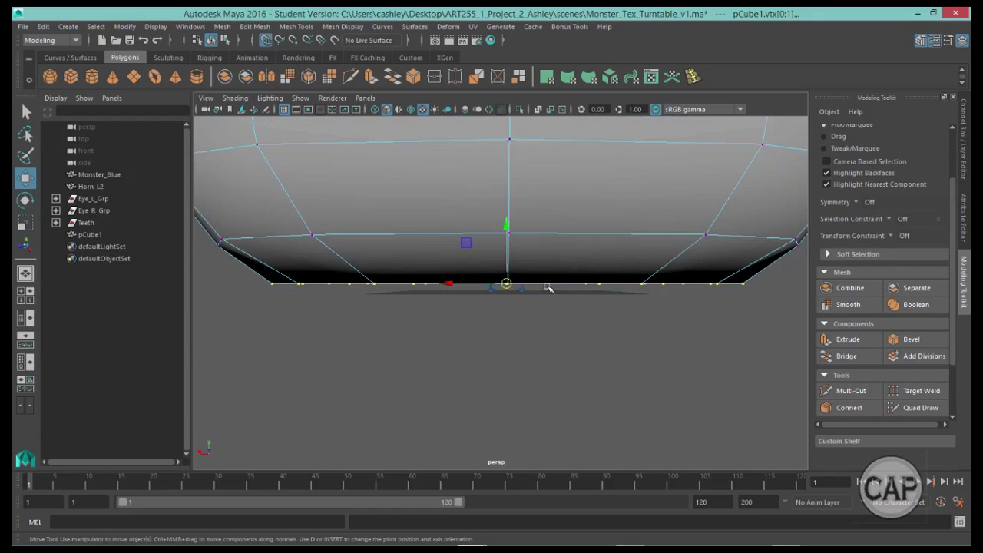
drag(507, 225, 508, 287)
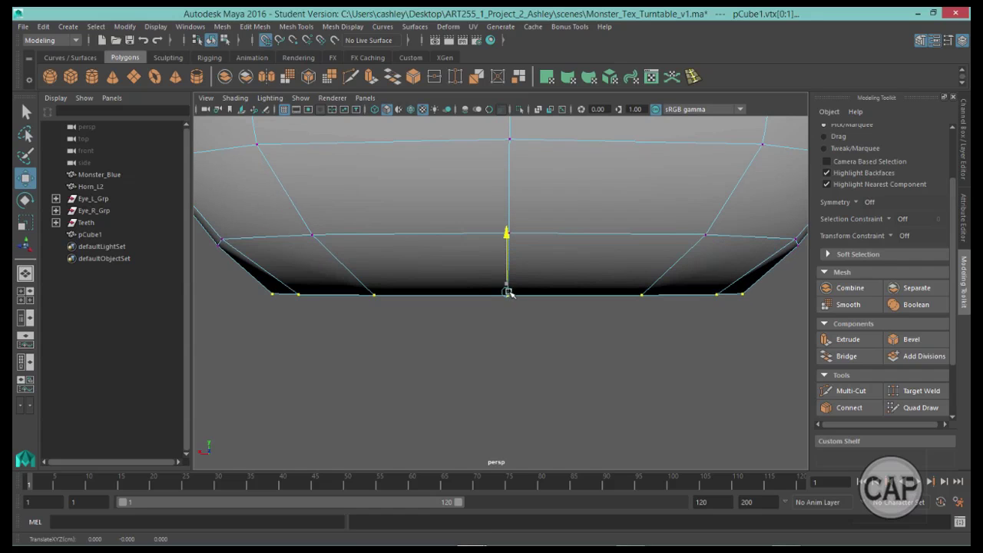
Return the box to object mode and smooth it a second time with 1 division.
alt+right_drag(588, 320, 562, 254)
right_drag(560, 188, 605, 175)
click(606, 175)
scroll(538, 202, down, 5)
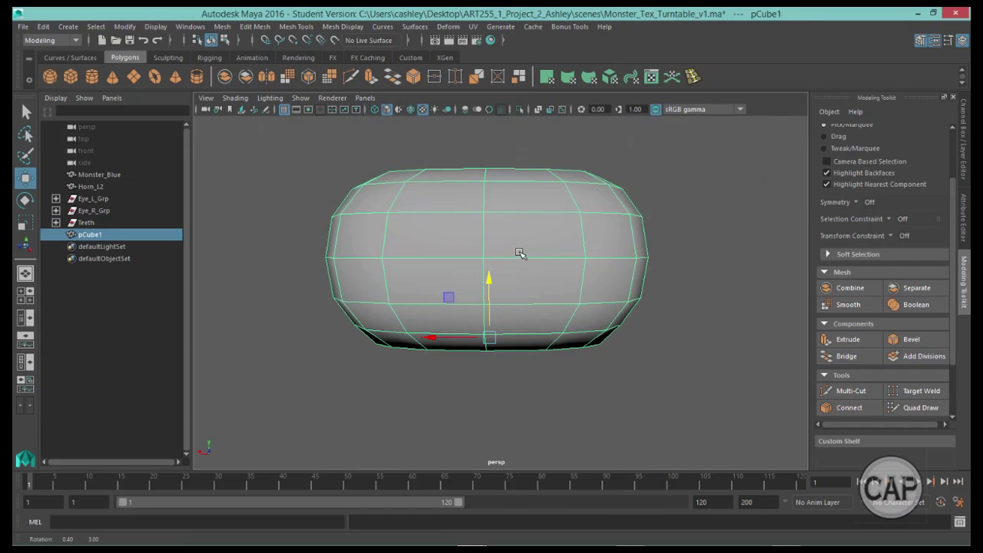
alt+drag(520, 253, 523, 250)
alt+drag(544, 292, 553, 293)
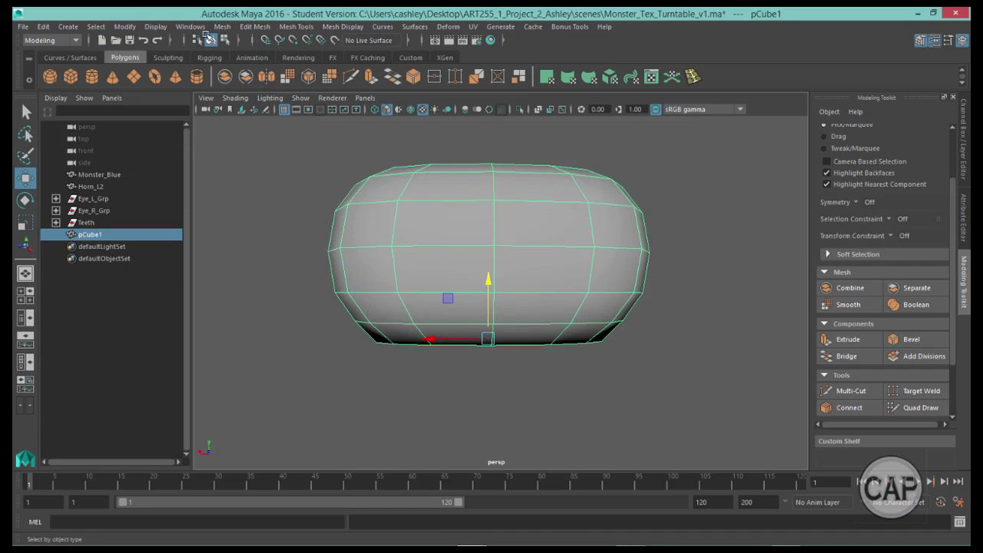
click(222, 27)
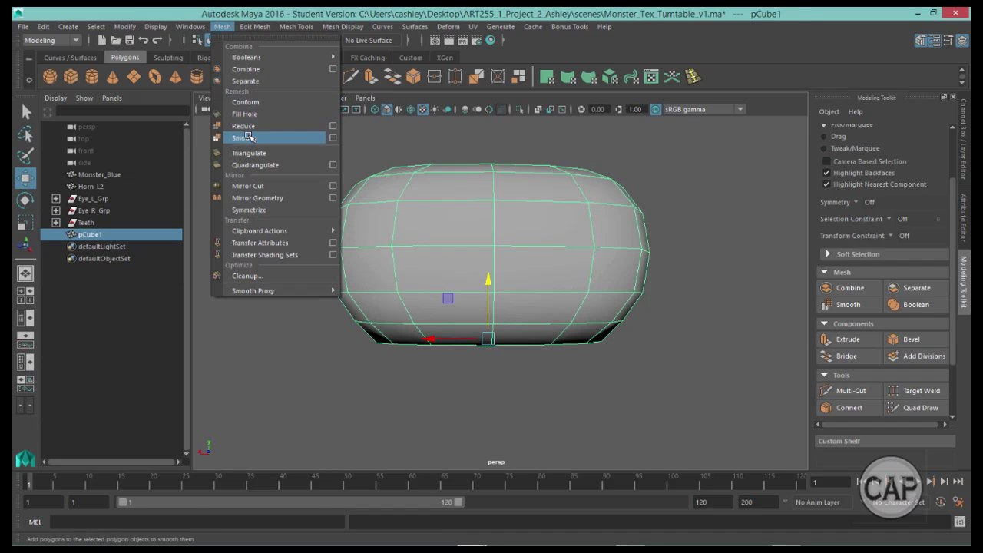
click(245, 137)
alt+drag(511, 242, 463, 292)
alt+right_drag(463, 292, 498, 292)
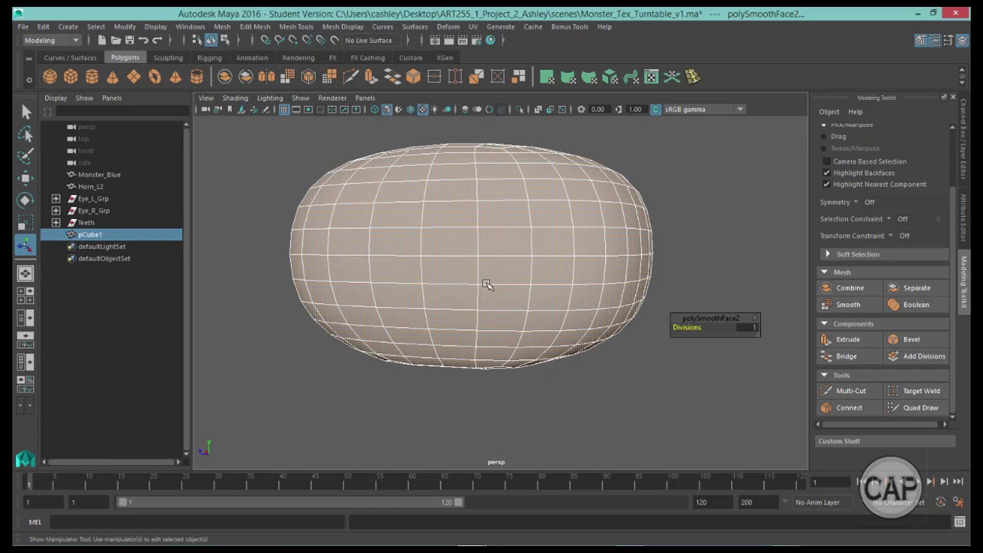
alt+drag(492, 284, 455, 292)
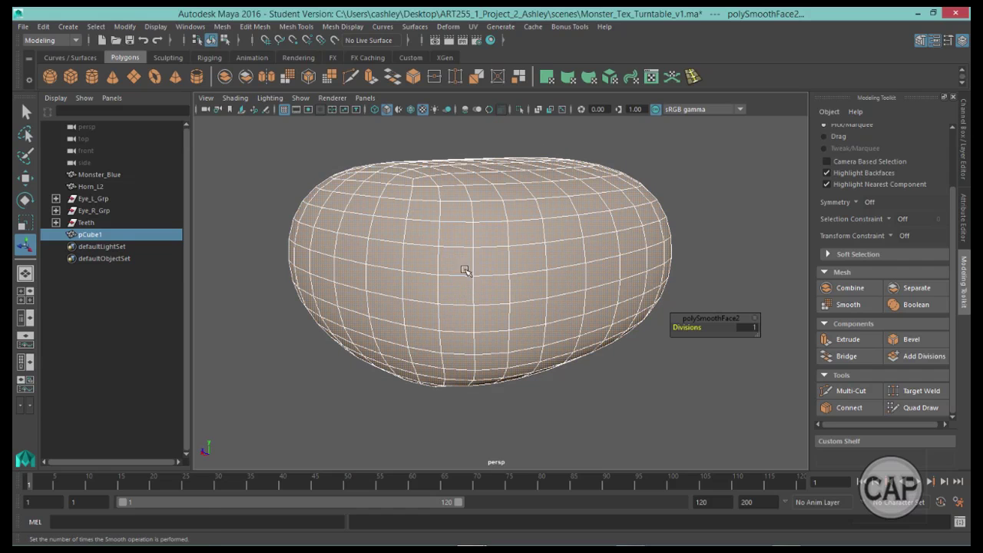
Select all of the enclosure's faces, reverse their normals to point inward, and clear the selection.
right_drag(465, 271, 466, 223)
drag(291, 135, 678, 381)
click(336, 27)
click(350, 78)
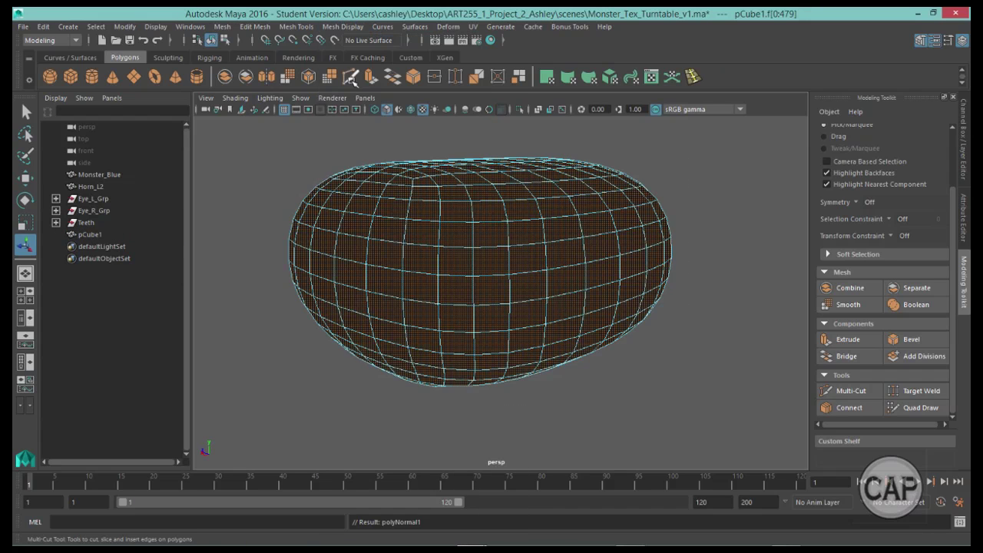
click(314, 169)
Select the enclosure in object mode and scale it up uniformly several times to give the monster more room.
alt+right_drag(459, 269, 519, 259)
scroll(285, 292, up, 5)
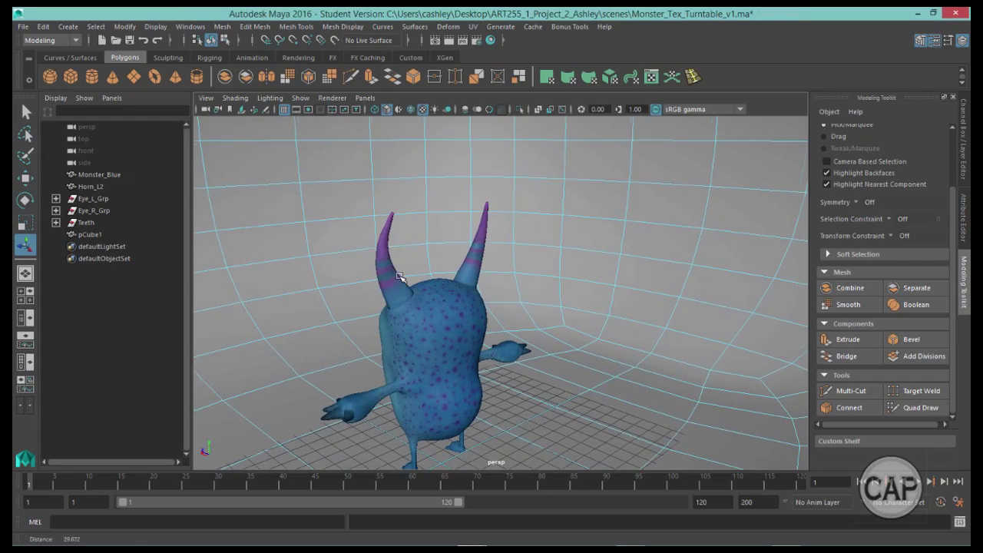
alt+drag(331, 289, 496, 331)
mouse_move(496, 331)
alt+right_down()
mouse_move(474, 330)
mouse_move(504, 329)
alt+right_up()
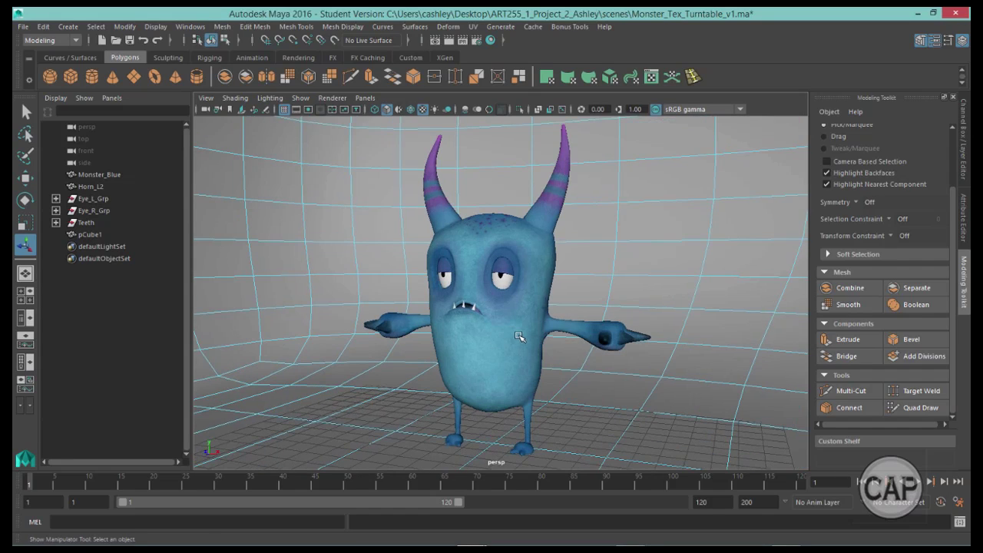
mouse_move(512, 333)
alt+mouse_down()
mouse_move(500, 320)
mouse_move(509, 329)
alt+mouse_up()
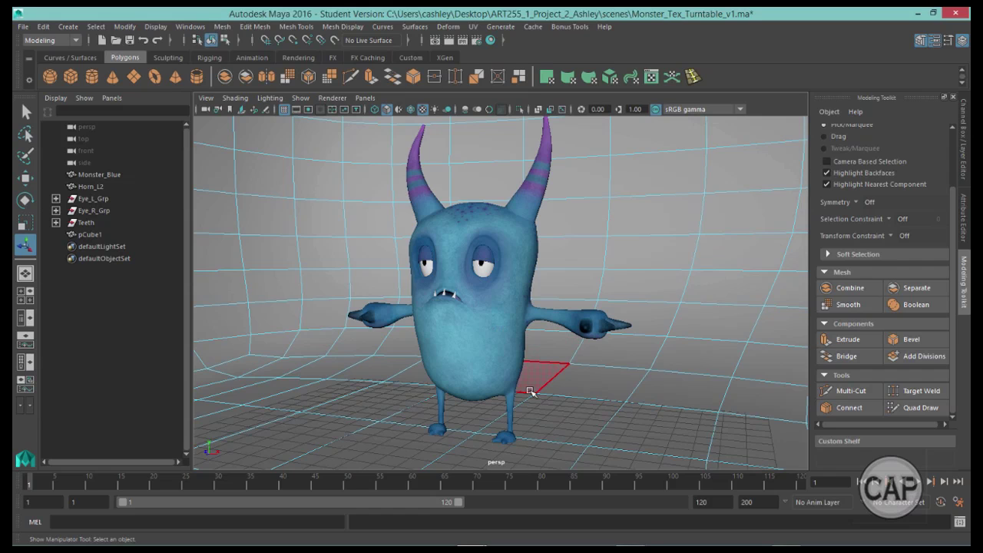
key(r)
right_drag(479, 435, 519, 161)
click(485, 437)
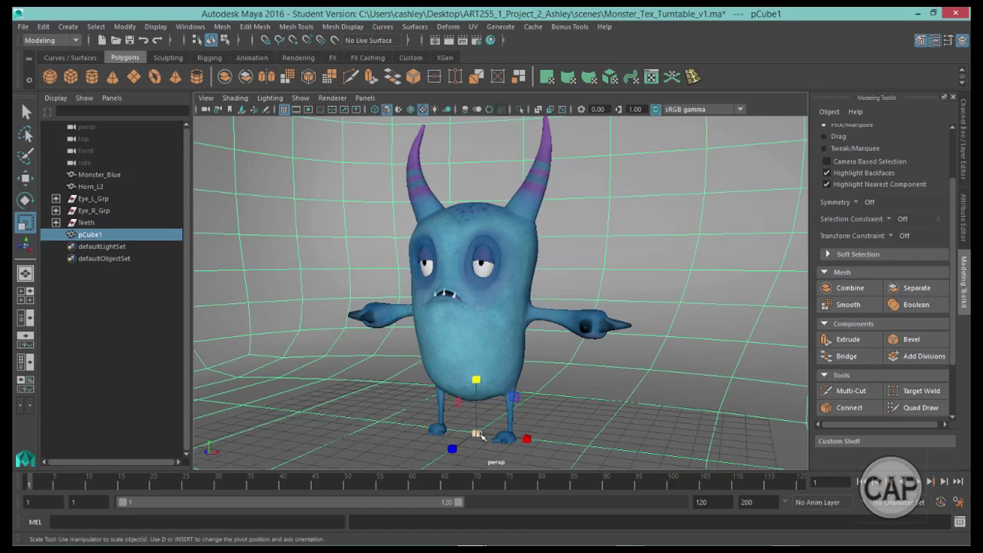
click(478, 435)
drag(477, 435, 542, 438)
drag(476, 435, 561, 427)
drag(474, 435, 645, 432)
Assign a new Lambert material to the enclosure and show its attributes.
alt+right_drag(650, 417, 575, 414)
alt+middle_drag(588, 390, 588, 393)
right_click(647, 262)
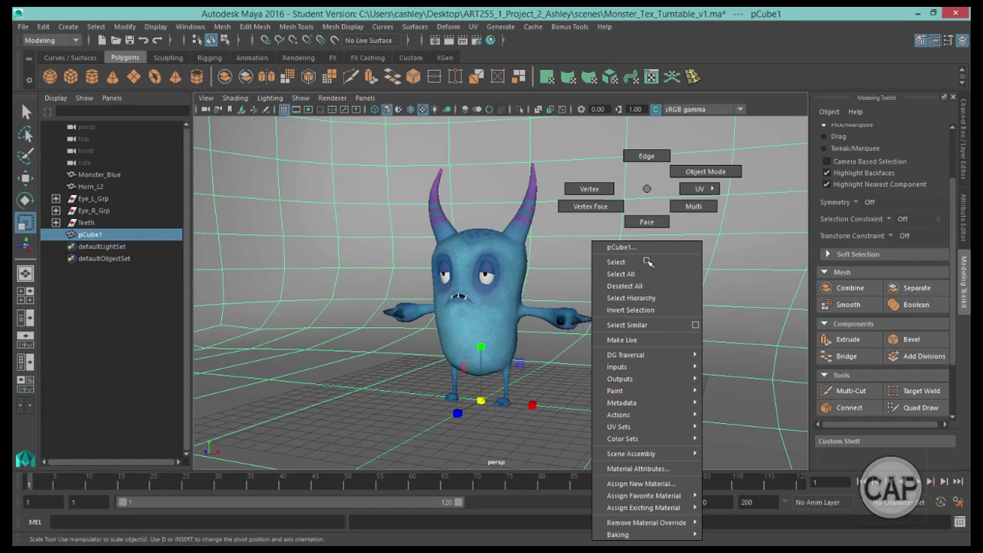
click(634, 484)
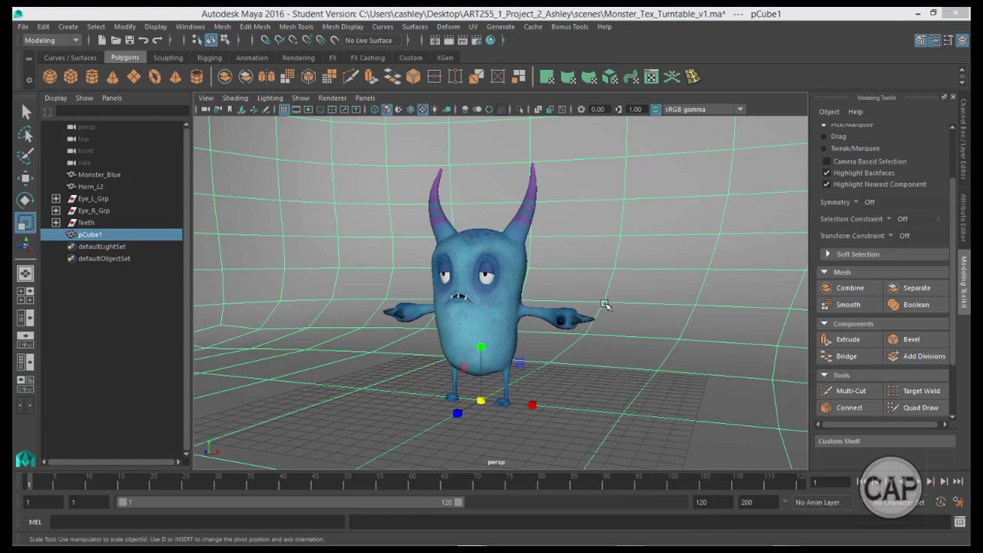
click(309, 226)
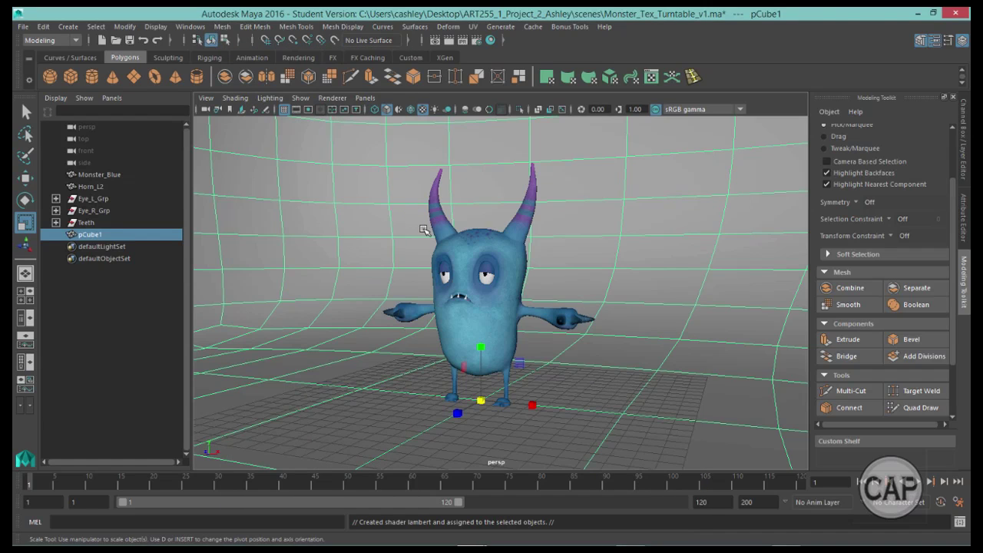
key(ctrl+a)
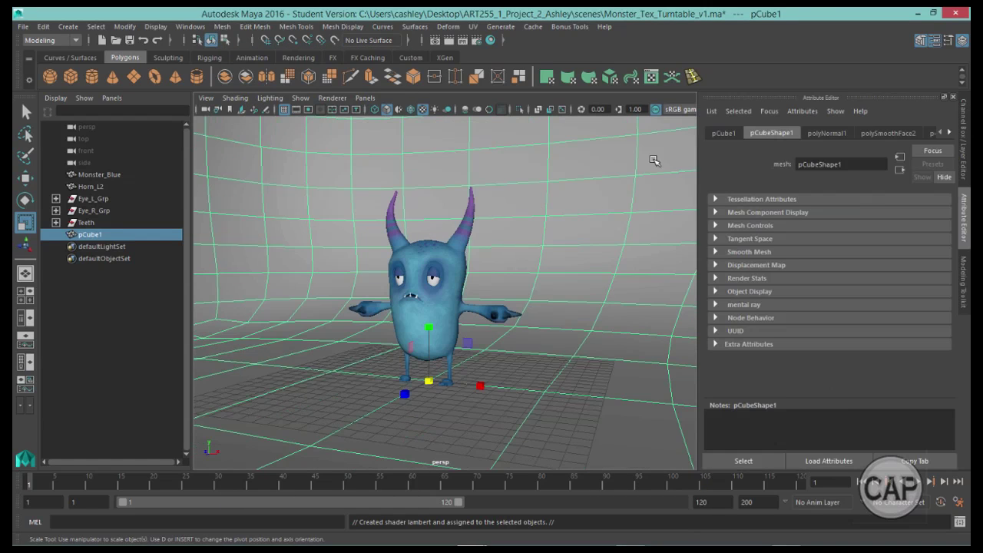
Delete the enclosure's construction history.
click(43, 27)
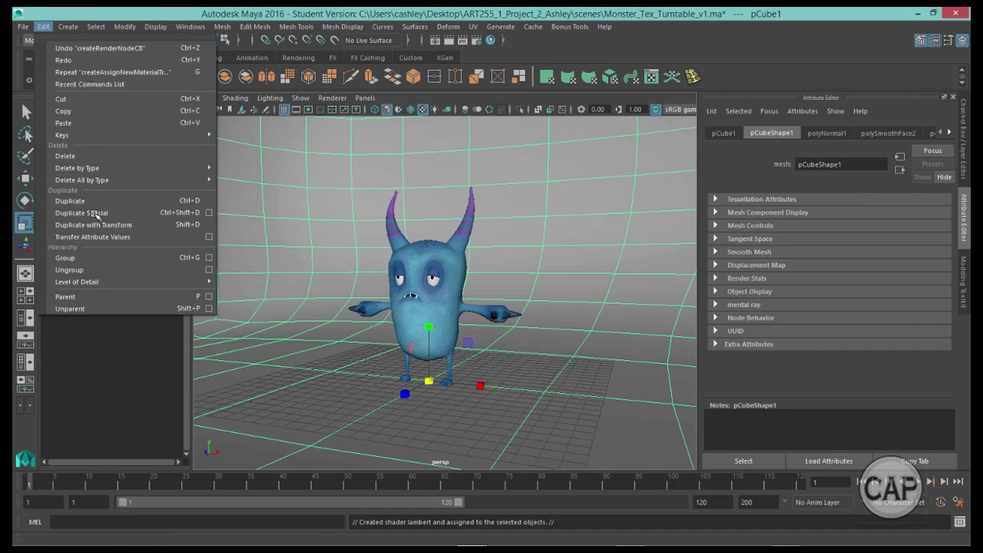
mouse_move(96, 168)
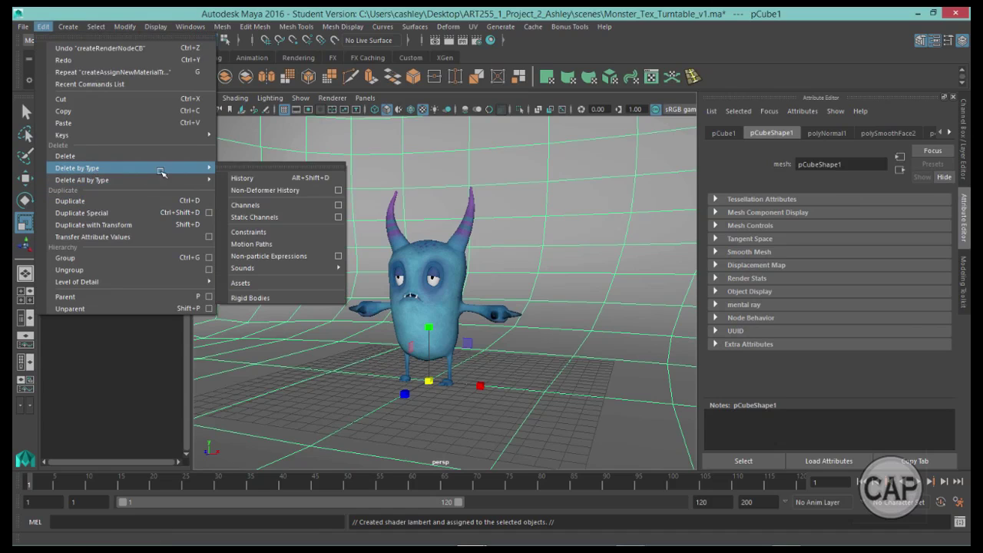
click(238, 176)
Rename the enclosure's Lambert material as bg_shader.
click(821, 133)
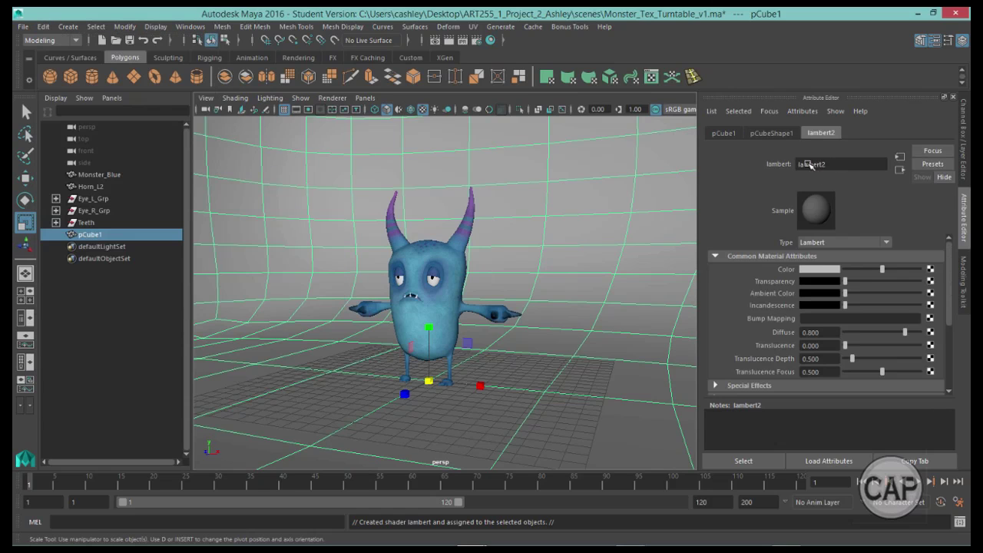
double_click(795, 164)
text(bg_shader)
key(Return)
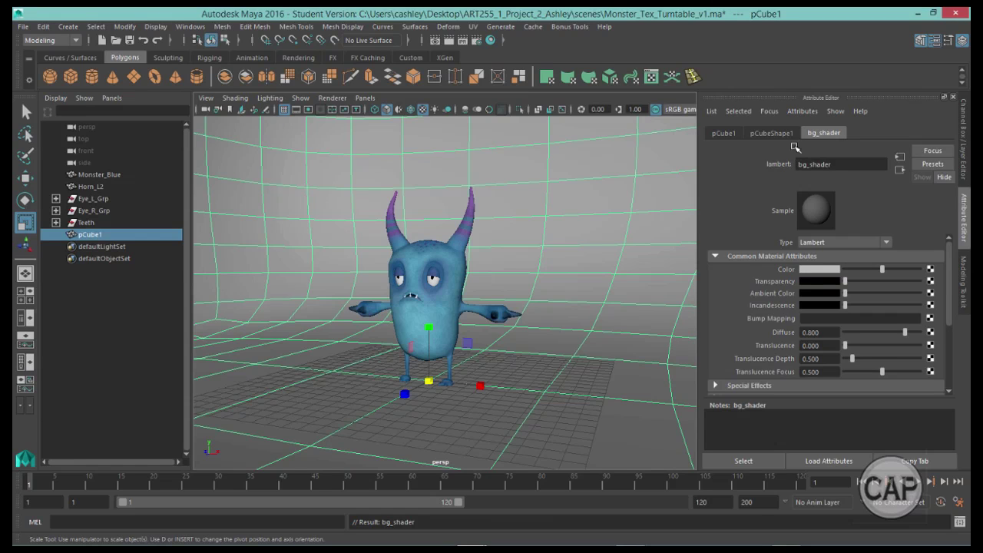
Select all faces on the front half of the enclosure, up to its vertical center line.
alt+right_drag(581, 238, 638, 253)
alt+drag(564, 290, 550, 292)
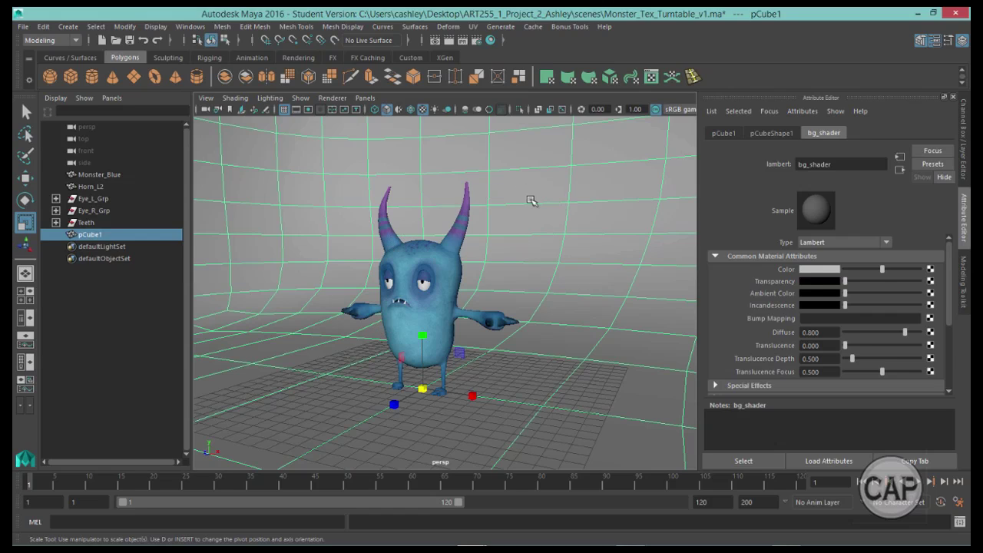
alt+right_drag(591, 241, 501, 242)
alt+drag(513, 255, 449, 312)
alt+right_drag(448, 311, 465, 279)
alt+middle_drag(482, 278, 500, 276)
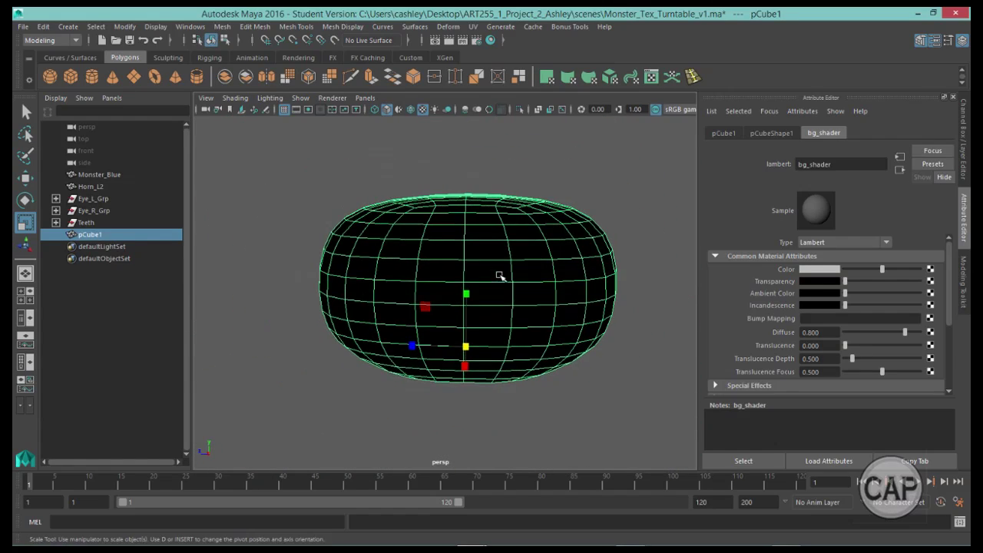
right_click(442, 265)
click(442, 222)
drag(295, 164, 439, 418)
alt+drag(427, 340, 450, 261)
alt+drag(466, 169, 456, 314)
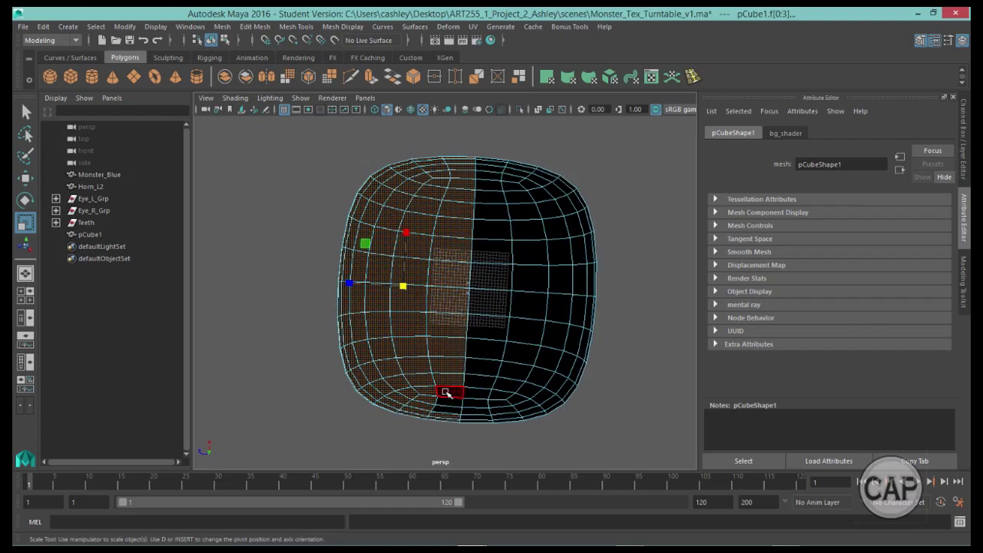
mouse_move(451, 351)
alt+mouse_down()
mouse_move(487, 361)
mouse_move(448, 338)
alt+mouse_up()
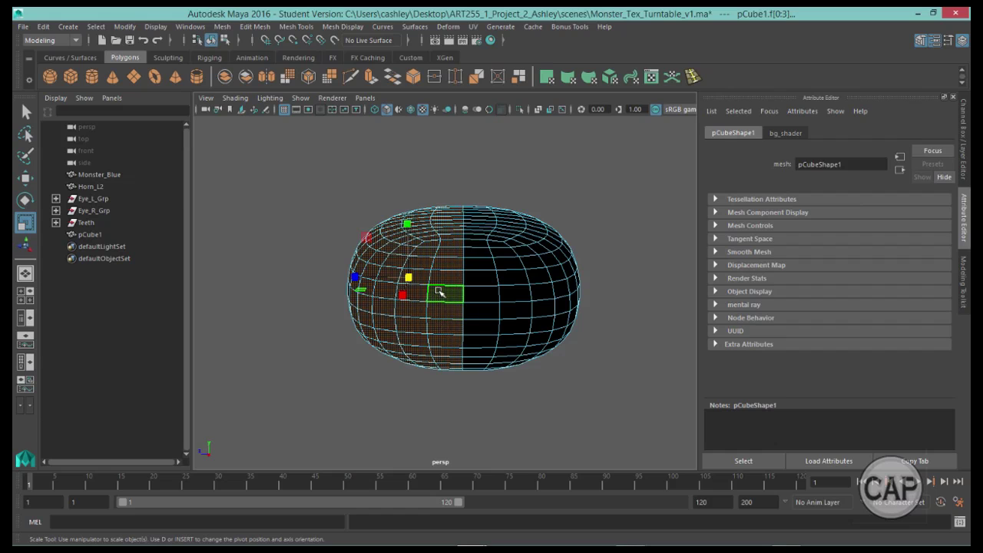
Assign a new Lambert named bg_front to the selected front-half faces and set its color to white.
right_drag(438, 295, 416, 485)
click(321, 227)
drag(827, 165, 787, 166)
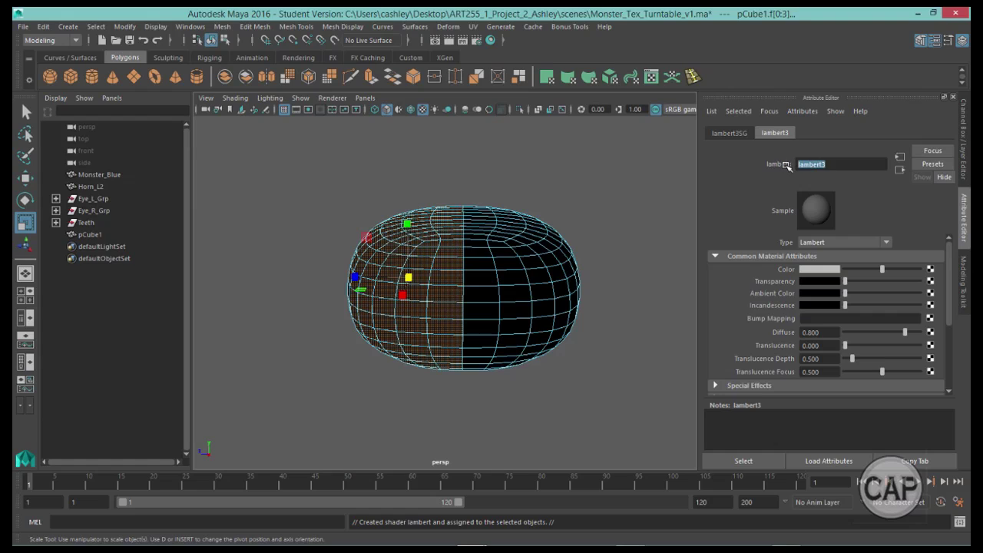
text(bg_front)
key(Return)
drag(883, 270, 922, 271)
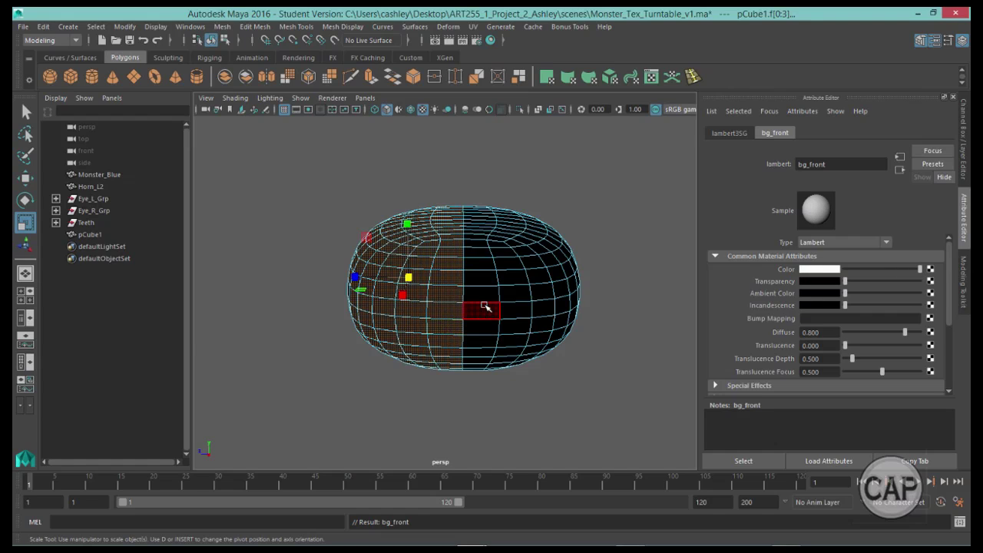
Select the whole enclosure, rename its bg_shader material as bg_back, and darken the color to a medium gray.
right_drag(485, 189, 543, 171)
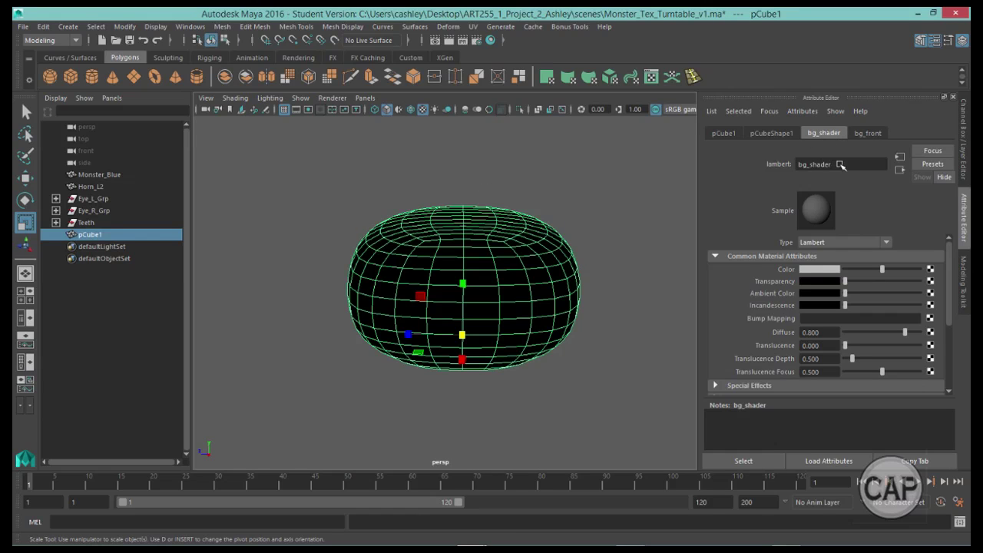
drag(841, 165, 815, 165)
text(back)
key(Return)
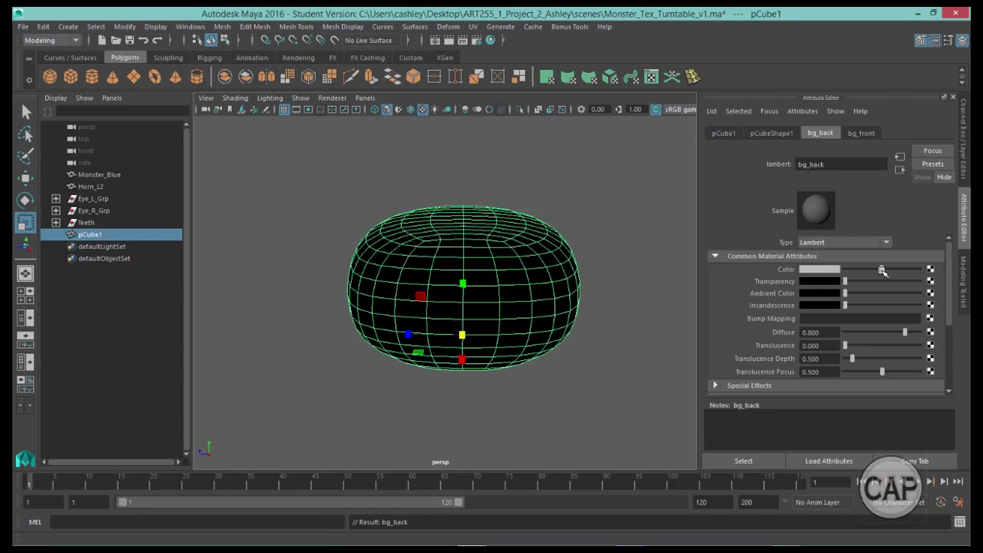
drag(882, 271, 867, 272)
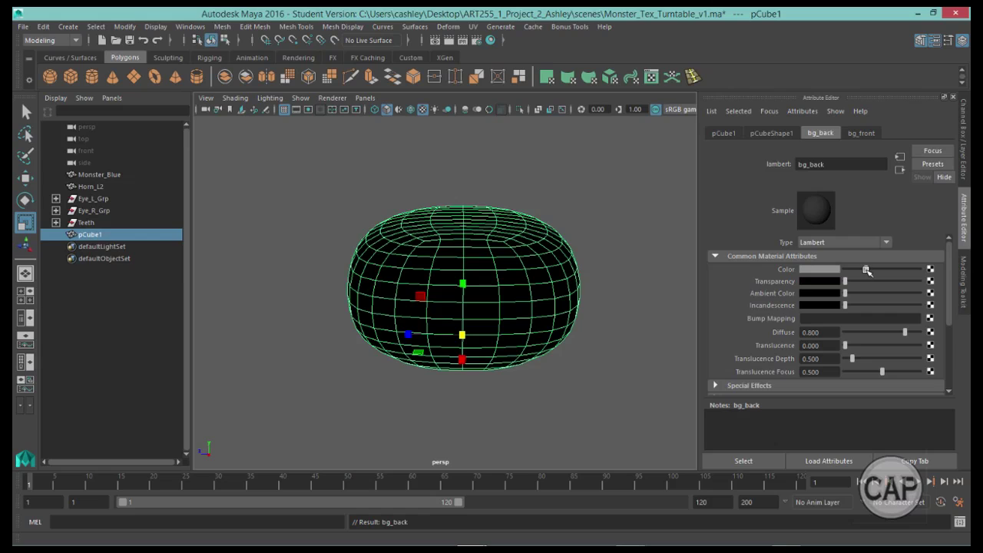
Review the bg_back color value and inspect the boundary between the front and back materials inside the enclosure.
click(820, 270)
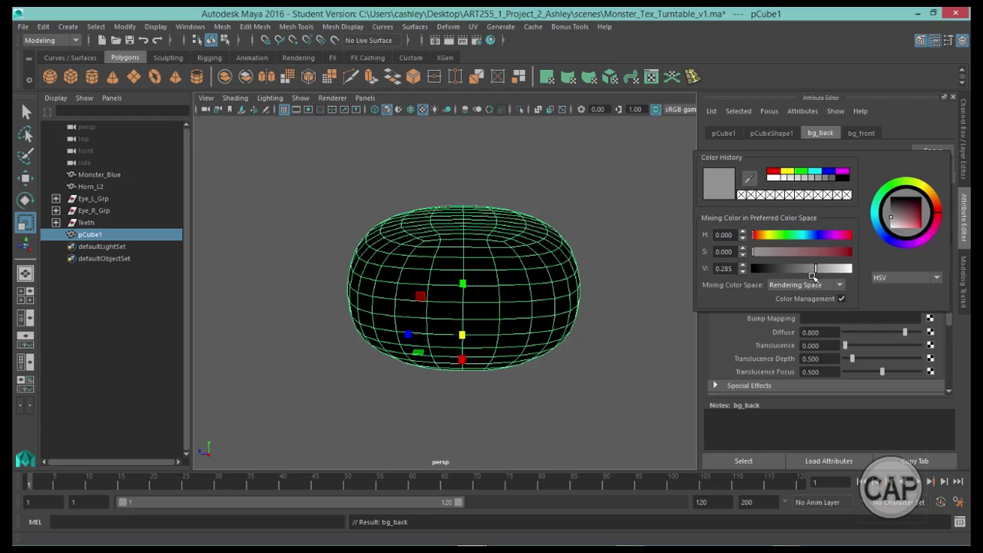
alt+drag(545, 388, 482, 368)
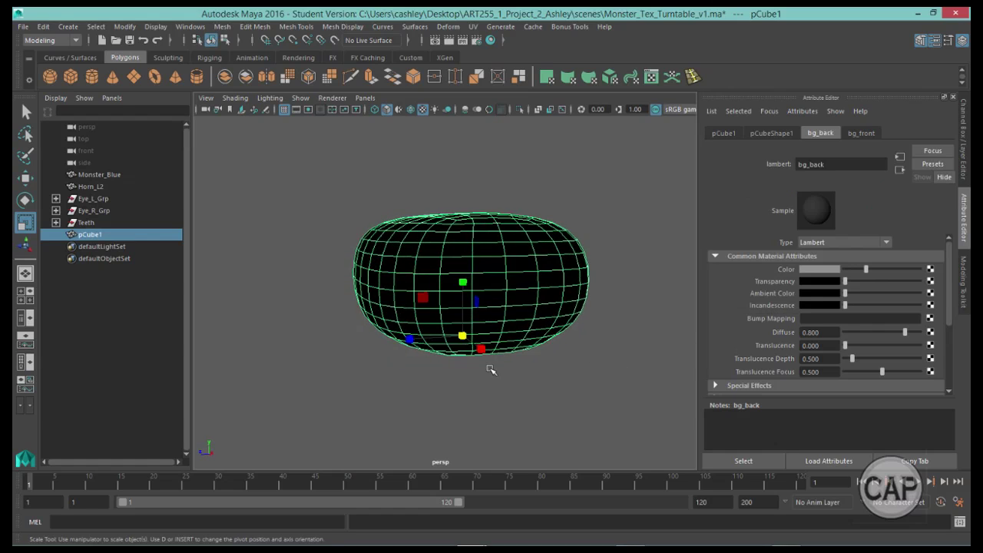
alt+right_drag(482, 368, 599, 373)
alt+right_drag(446, 349, 642, 349)
alt+drag(500, 311, 407, 387)
right_drag(450, 338, 453, 229)
click(436, 274)
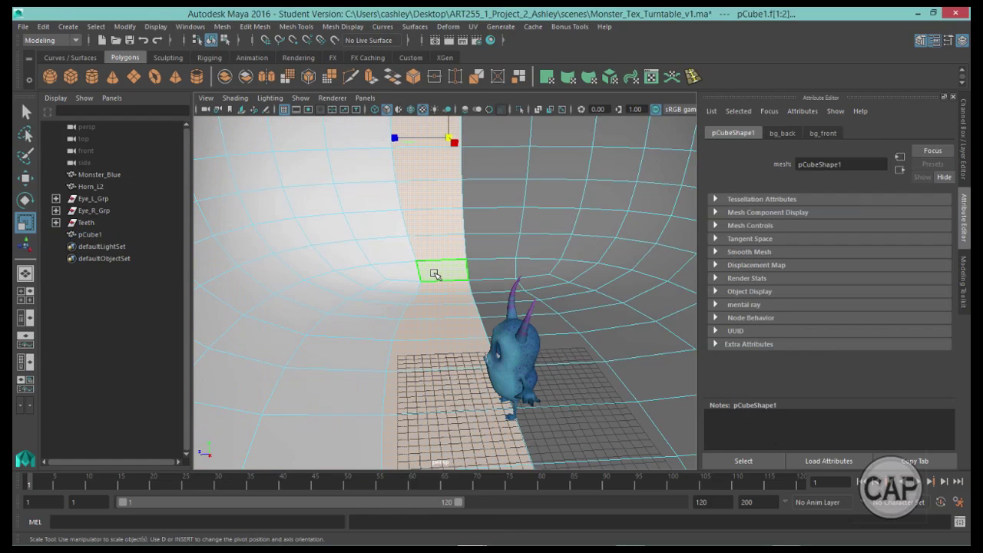
right_drag(439, 249, 532, 457)
scroll(562, 270, up, 5)
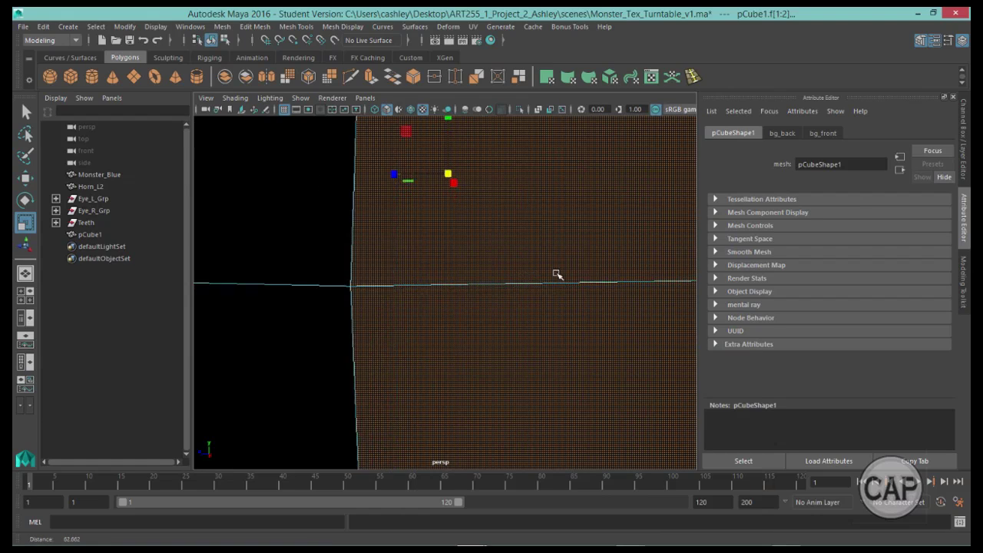
scroll(558, 274, down, 5)
click(543, 285)
Examine the monster from the front against the darker back half of the enclosure.
alt+drag(461, 394, 496, 410)
alt+right_drag(496, 410, 566, 415)
alt+middle_drag(533, 423, 506, 390)
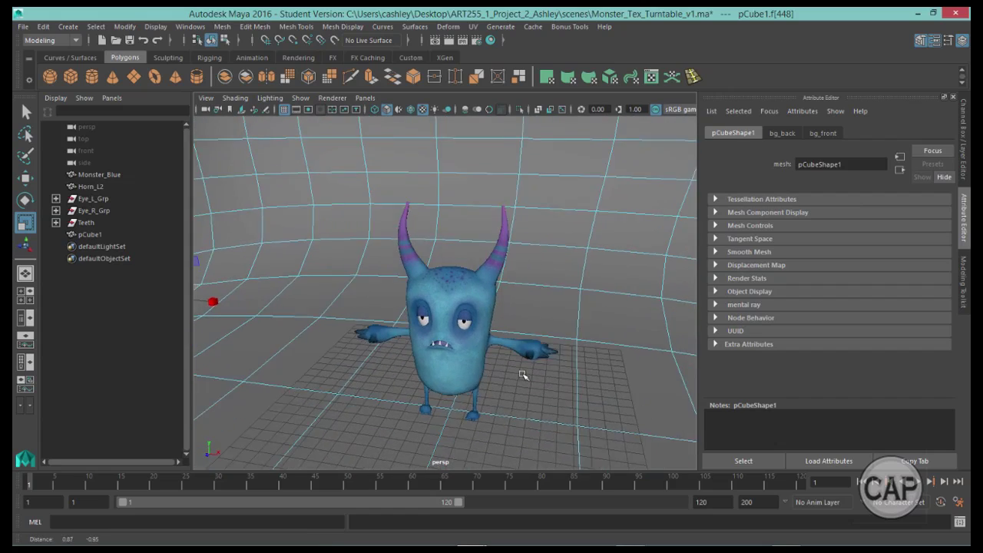
alt+drag(507, 390, 530, 398)
scroll(530, 398, up, 4)
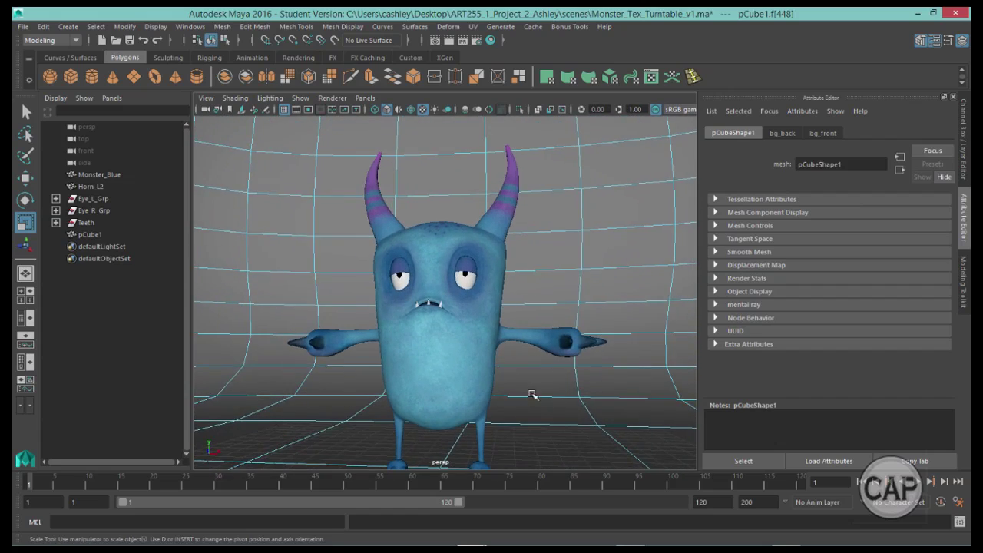
alt+middle_drag(532, 399, 543, 359)
alt+drag(543, 359, 534, 372)
alt+middle_drag(549, 362, 538, 403)
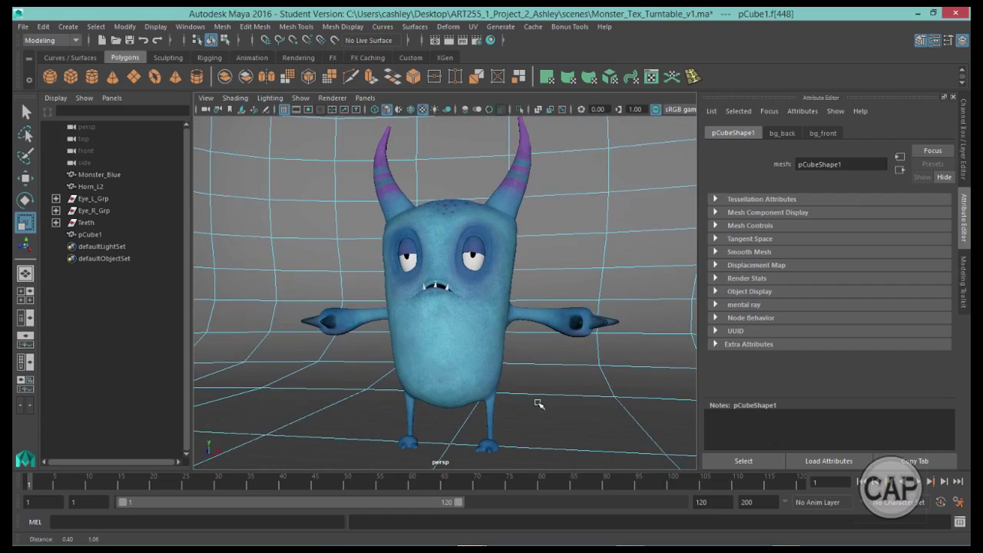
alt+drag(539, 405, 546, 411)
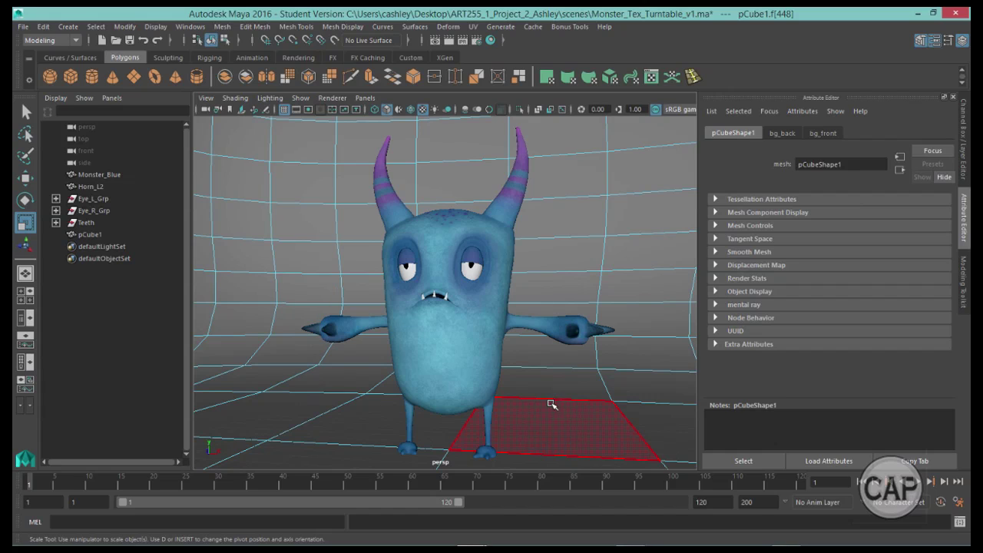
Rename the enclosure object pCube1 as bg.
double_click(91, 235)
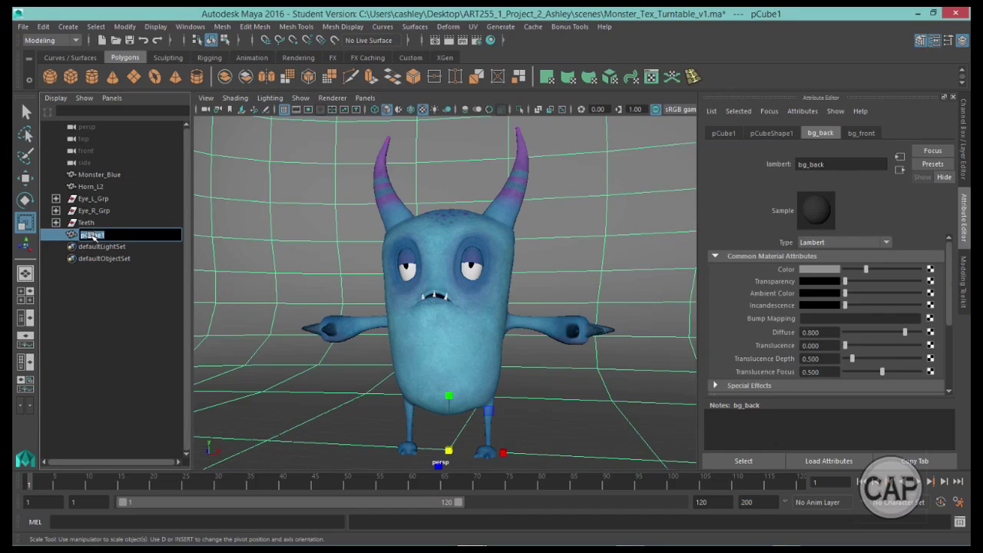
text(bg)
key(Return)
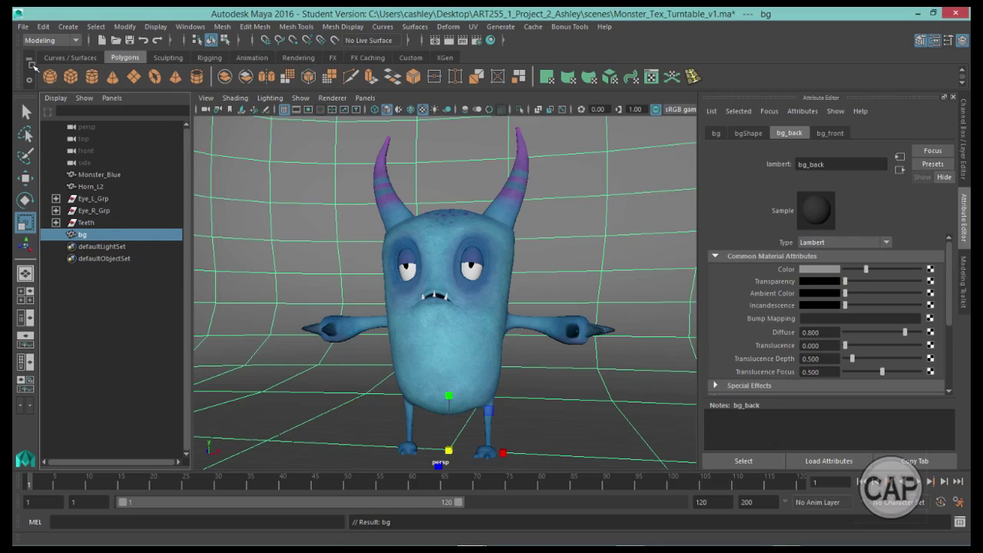
Save the scene under the new file name Monster_Tex_Turntable_v2d in the project's scenes folder.
click(23, 26)
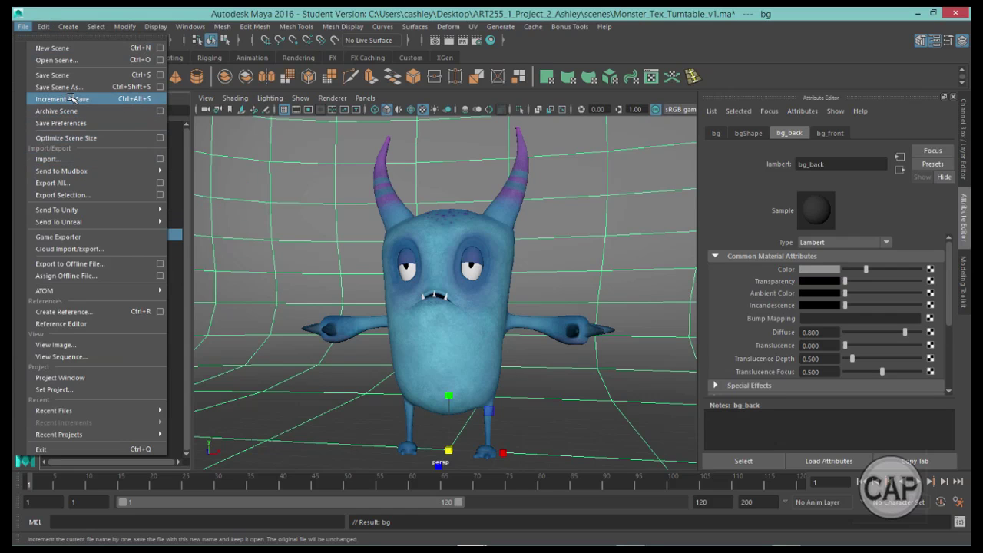
click(62, 87)
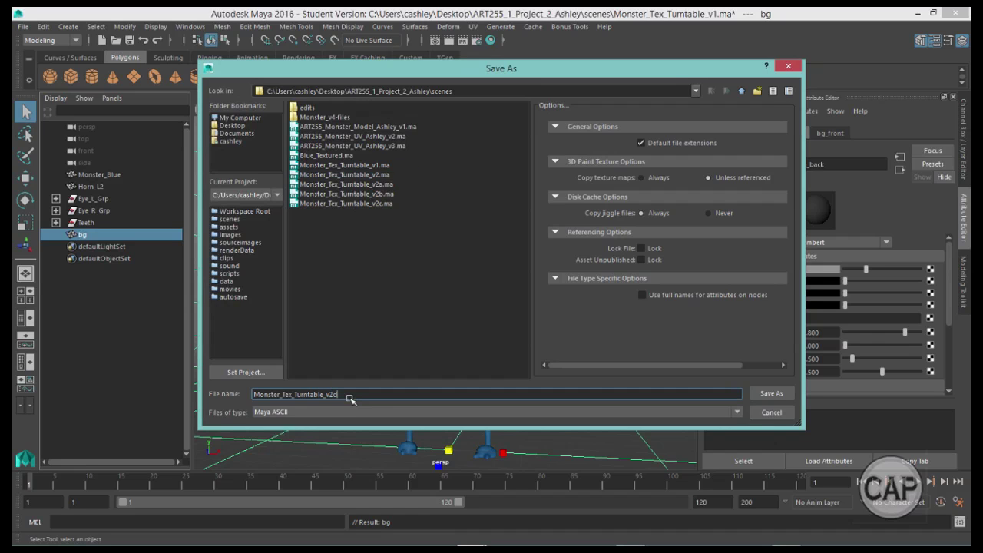
key(Return)
click(466, 293)
key(r)
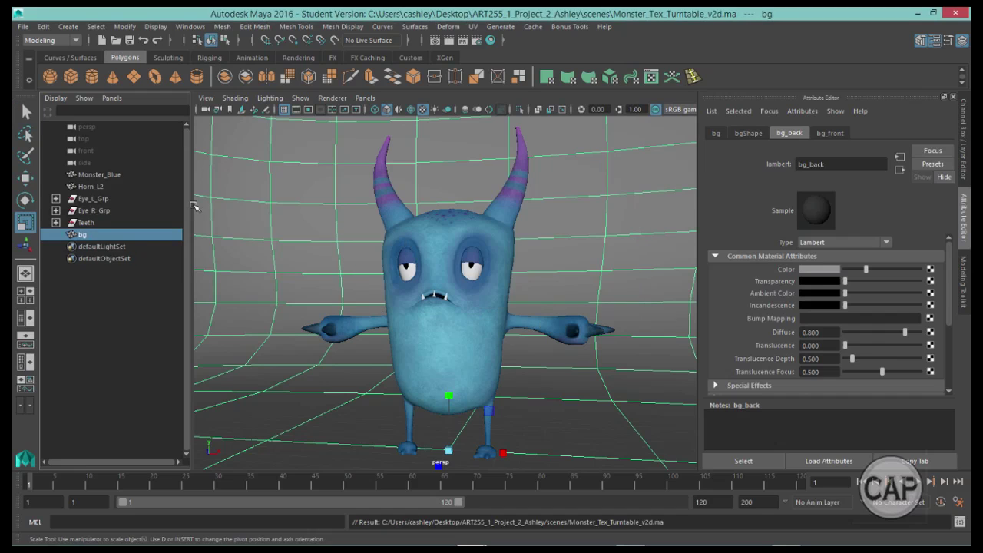
Create a point light and raise it straight up above the monster's horns, to a Translate Y of about 17.
click(68, 26)
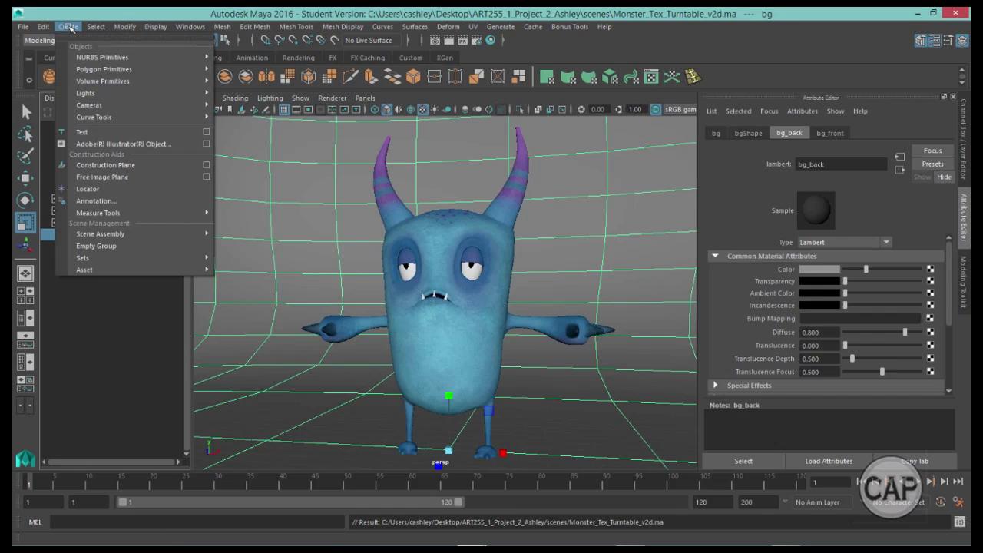
mouse_move(88, 92)
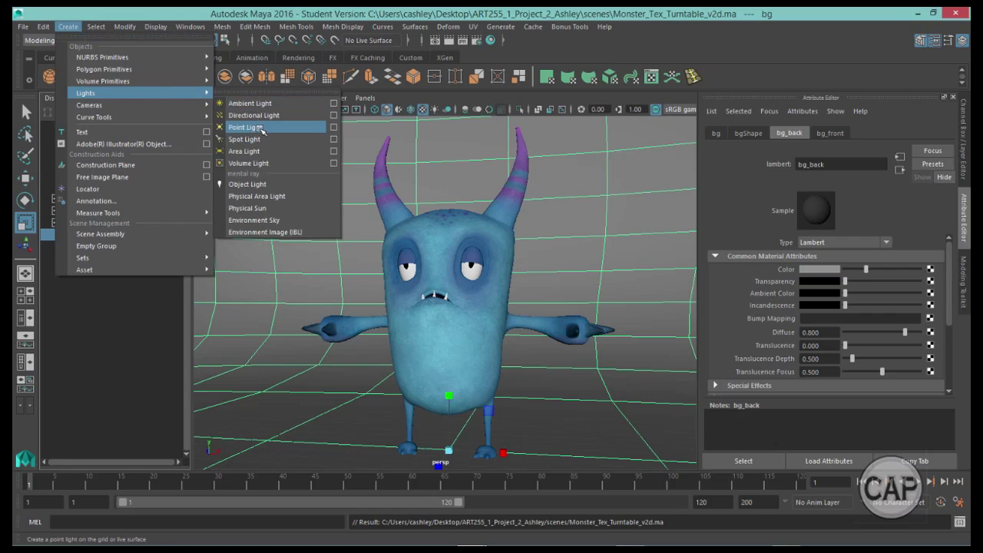
click(262, 128)
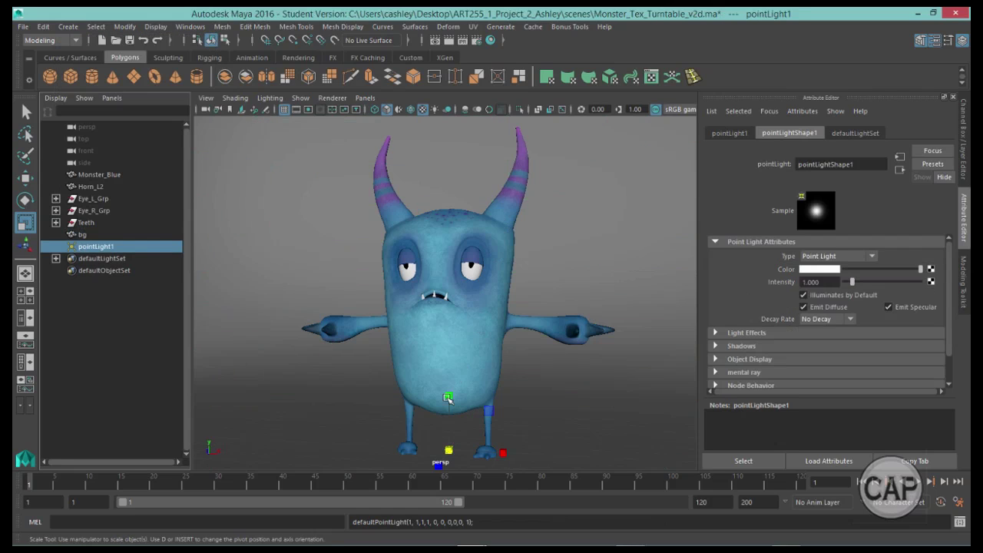
key(w)
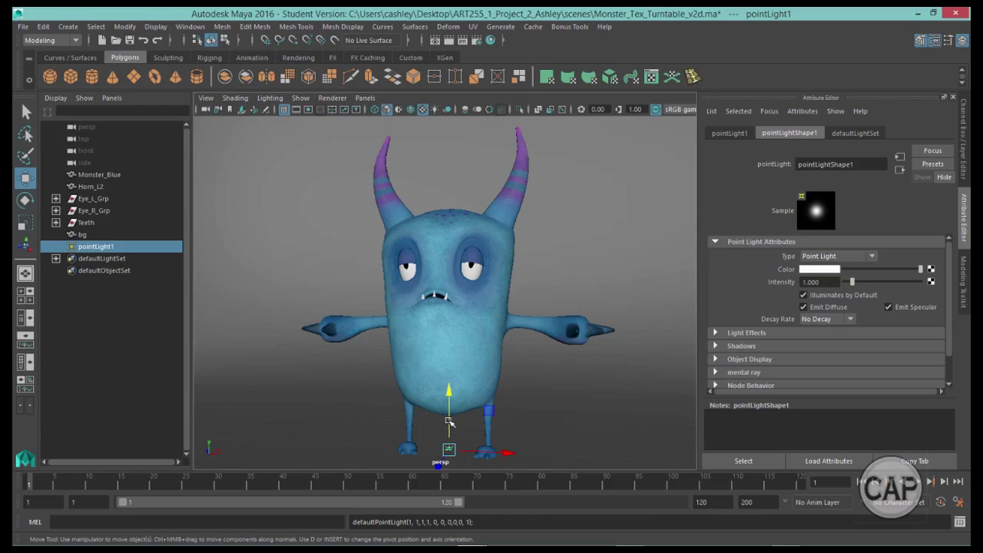
drag(449, 421, 450, 150)
scroll(499, 234, down, 1)
alt+right_drag(500, 233, 413, 233)
alt+drag(413, 233, 419, 251)
alt+middle_drag(439, 264, 447, 312)
drag(448, 220, 445, 158)
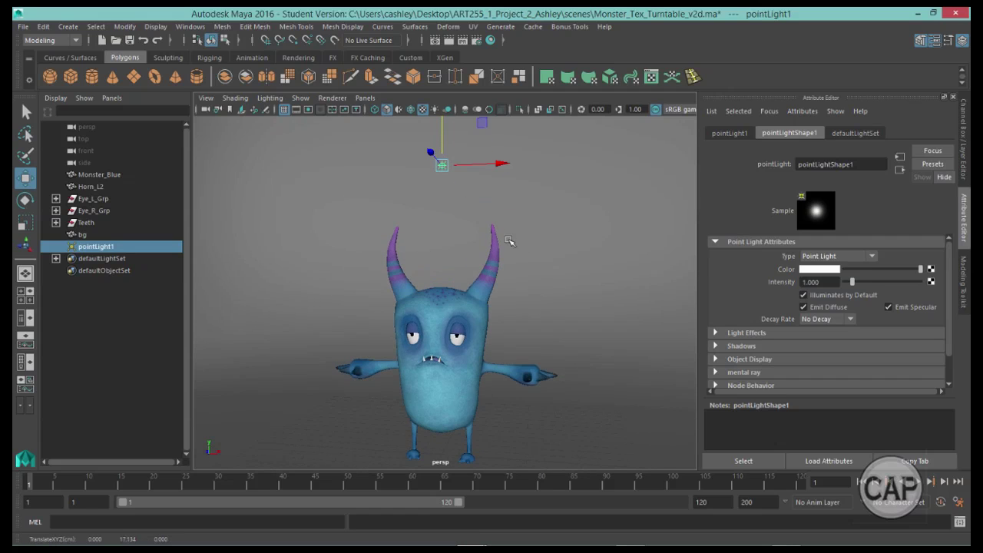
alt+right_drag(582, 238, 561, 235)
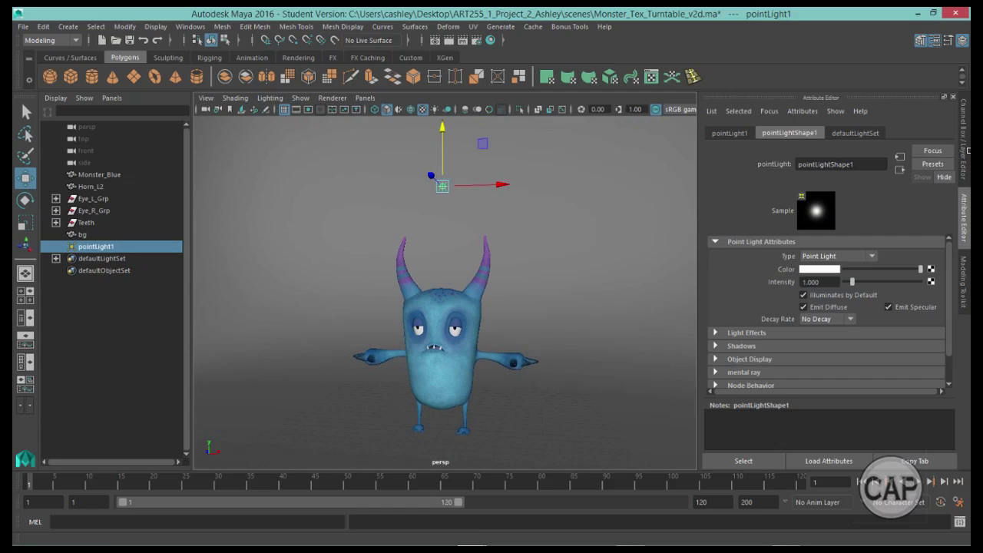
Set the point light's Translate Y to 25.
click(965, 158)
double_click(938, 152)
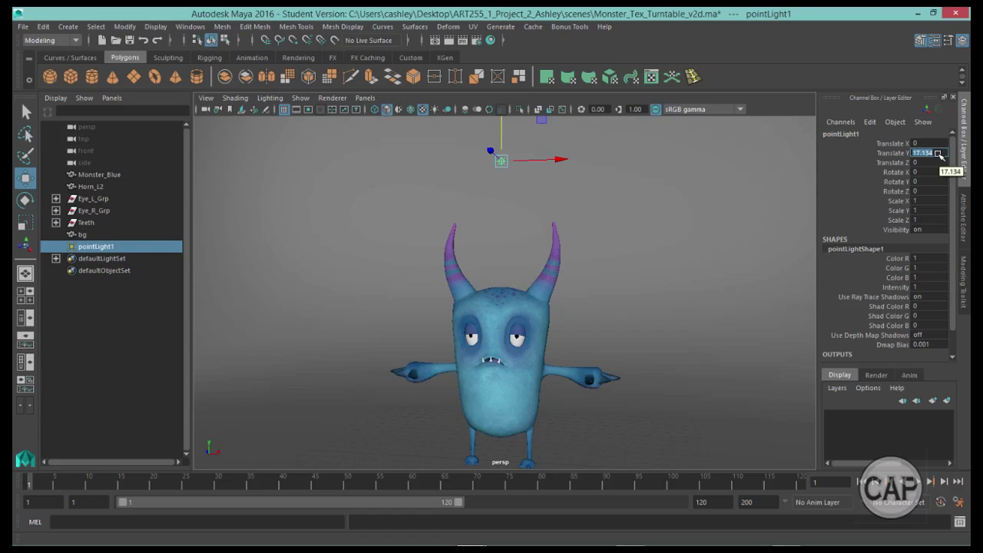
text(25)
key(Return)
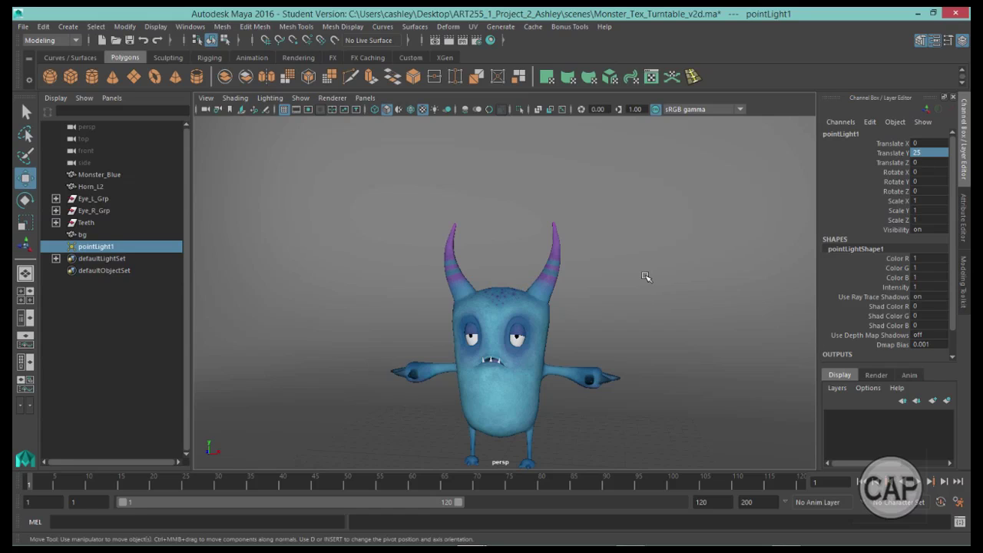
scroll(623, 264, down, 3)
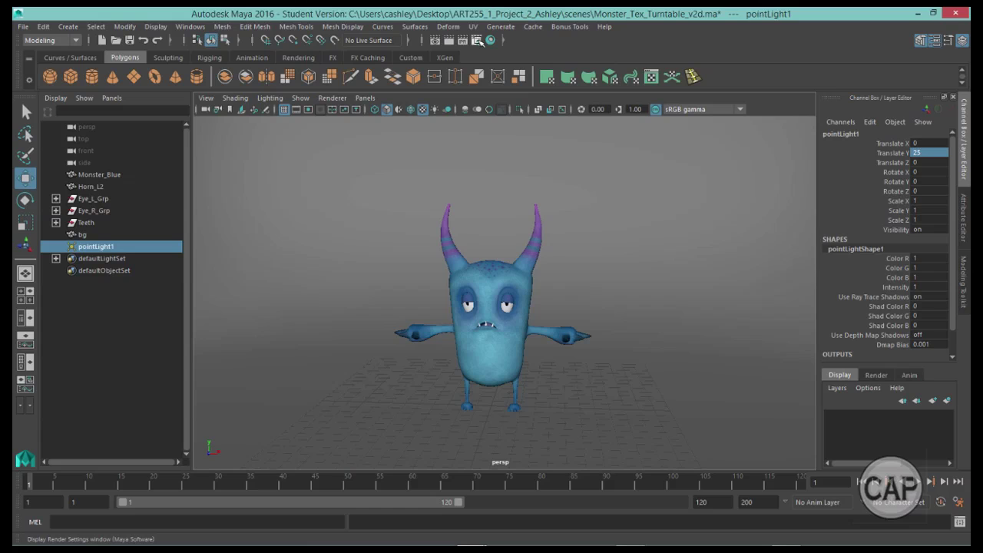
Open the Render Settings and switch the renderer to mental ray.
click(478, 40)
drag(767, 46, 751, 59)
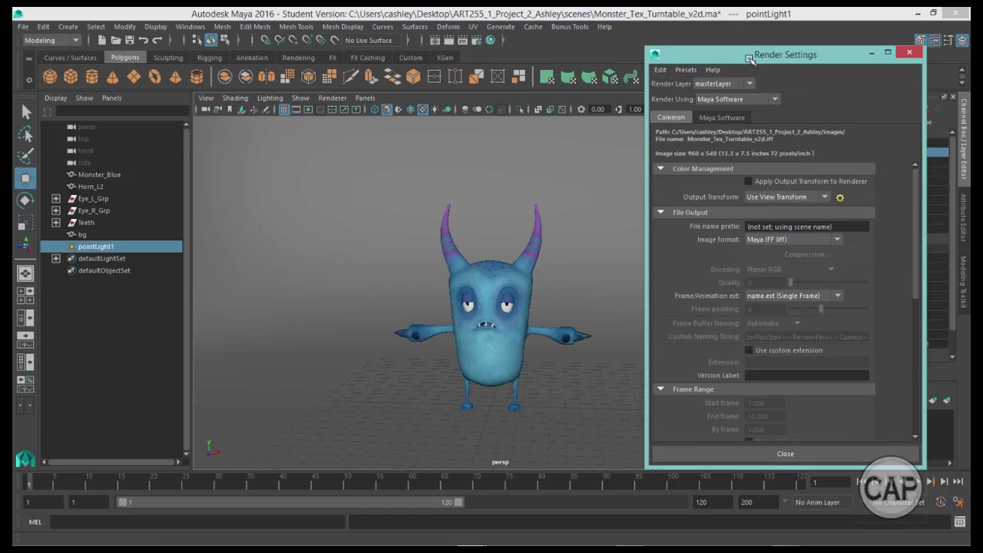
click(717, 100)
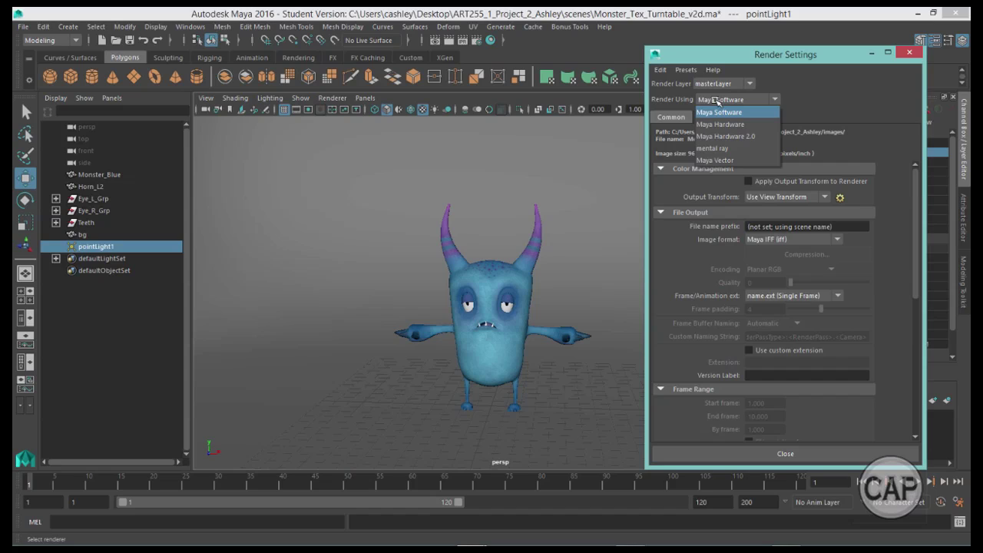
click(717, 100)
click(716, 99)
click(739, 150)
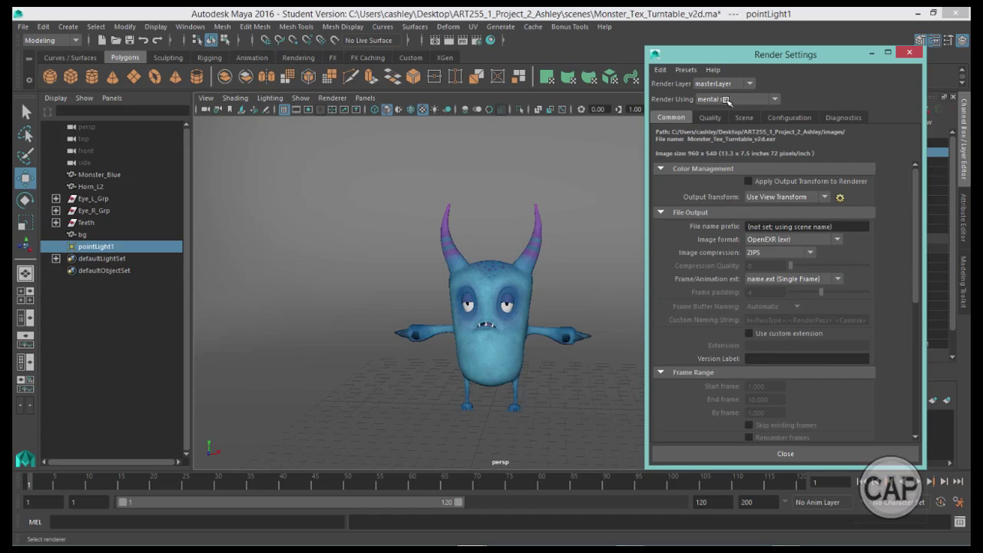
Check in the Plug-in Manager whether the mental ray plug-in Mayatomr.mll is loaded and set to auto load.
click(190, 27)
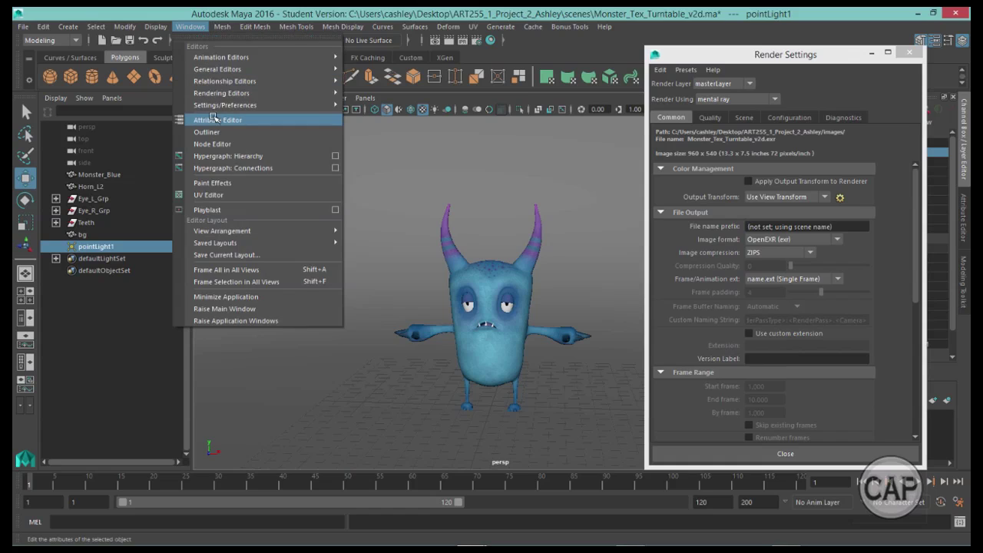
mouse_move(215, 105)
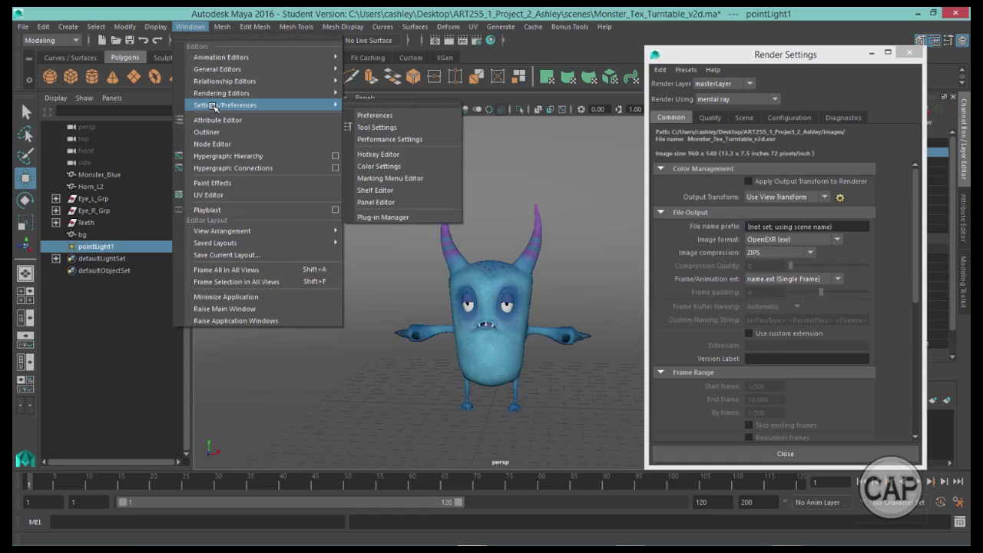
click(392, 216)
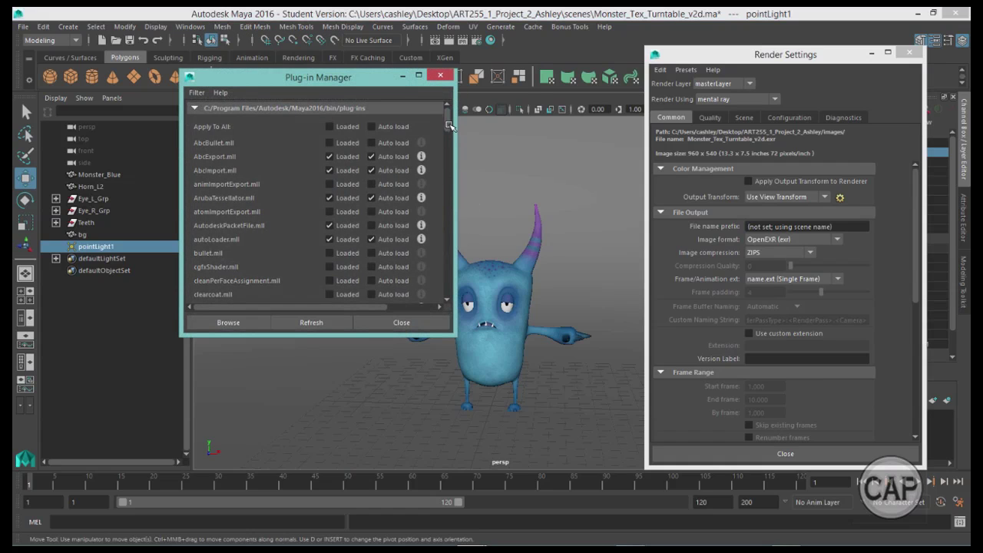
drag(448, 130, 450, 220)
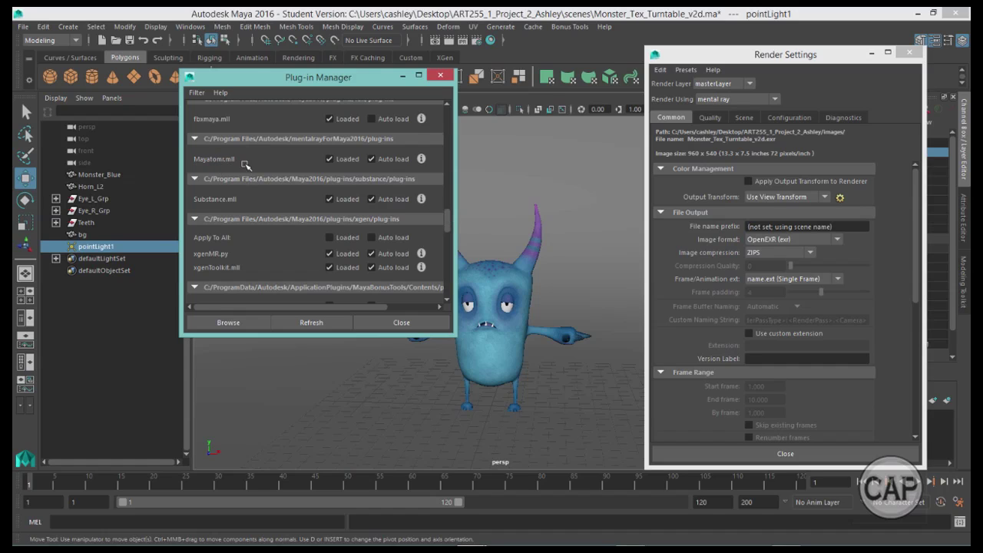
click(415, 323)
Review the mental ray render settings for Common, Quality, Scene, Configuration and Diagnostics.
drag(798, 58, 795, 62)
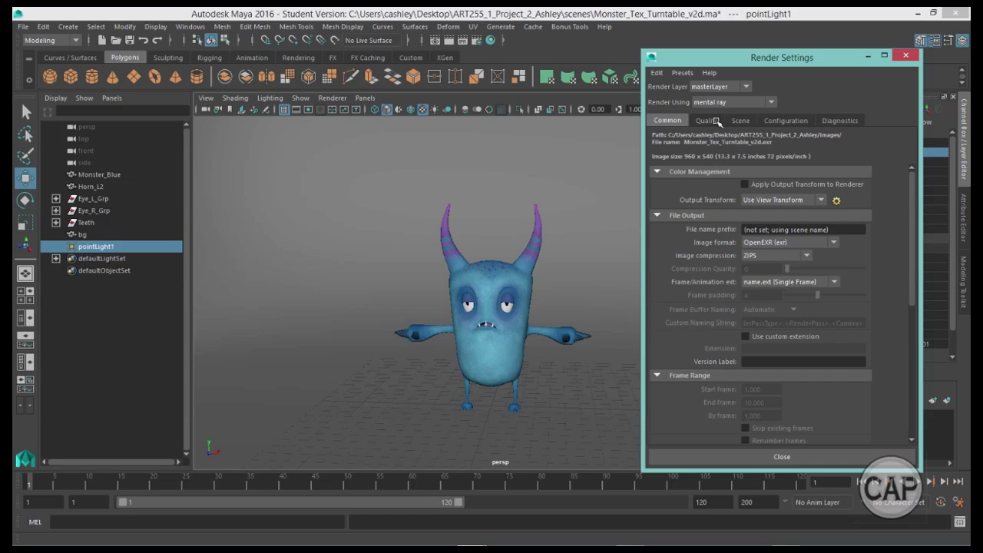
click(791, 121)
click(740, 120)
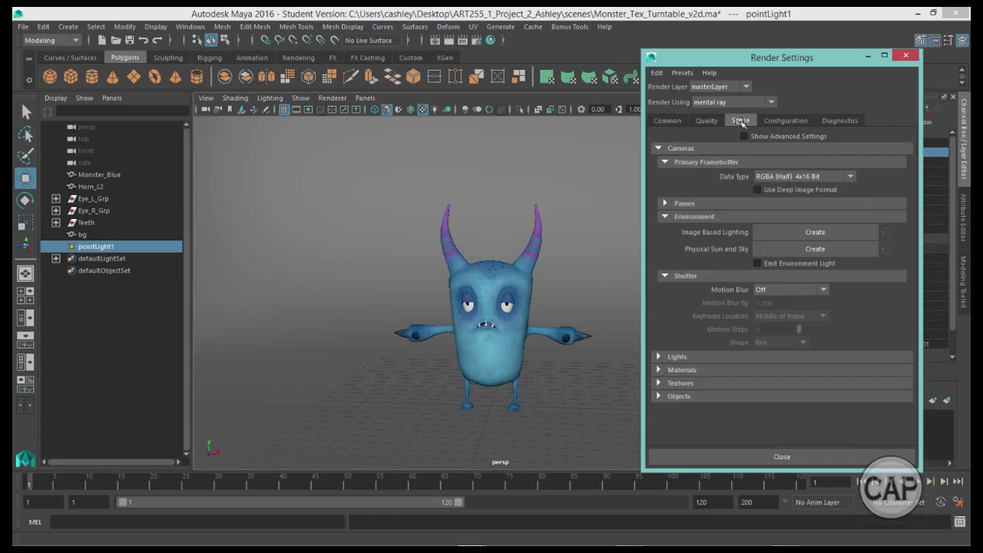
click(706, 120)
click(668, 121)
click(740, 121)
click(785, 121)
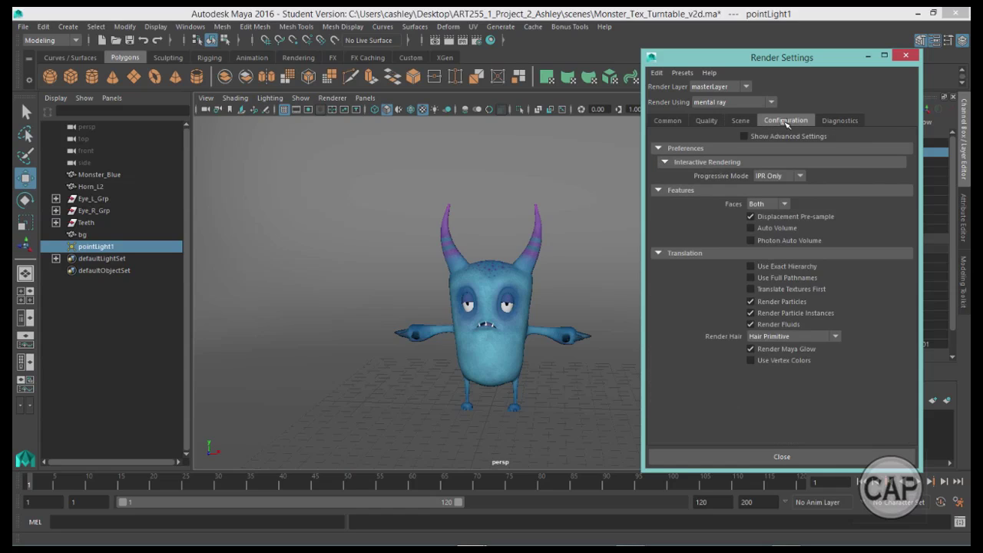
click(832, 121)
click(740, 121)
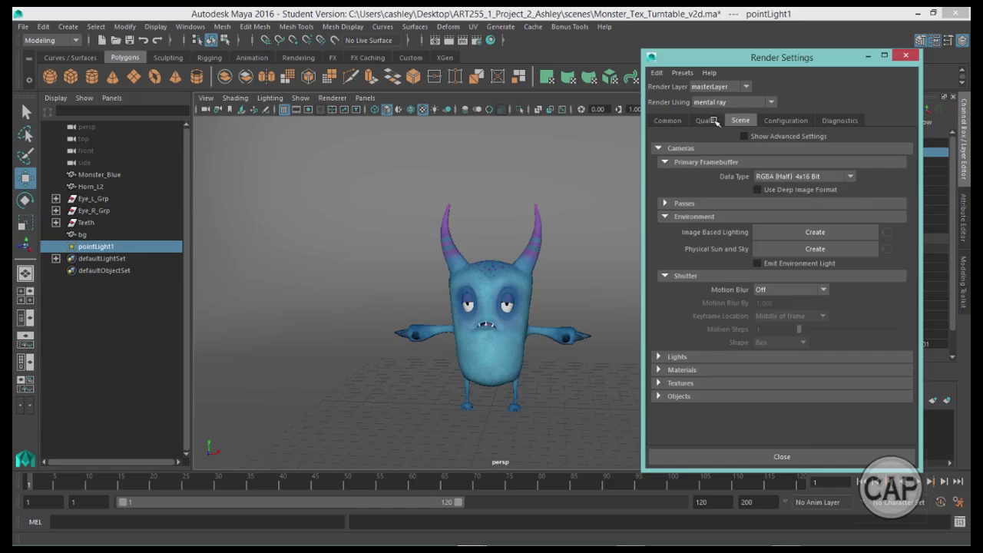
click(707, 121)
click(680, 122)
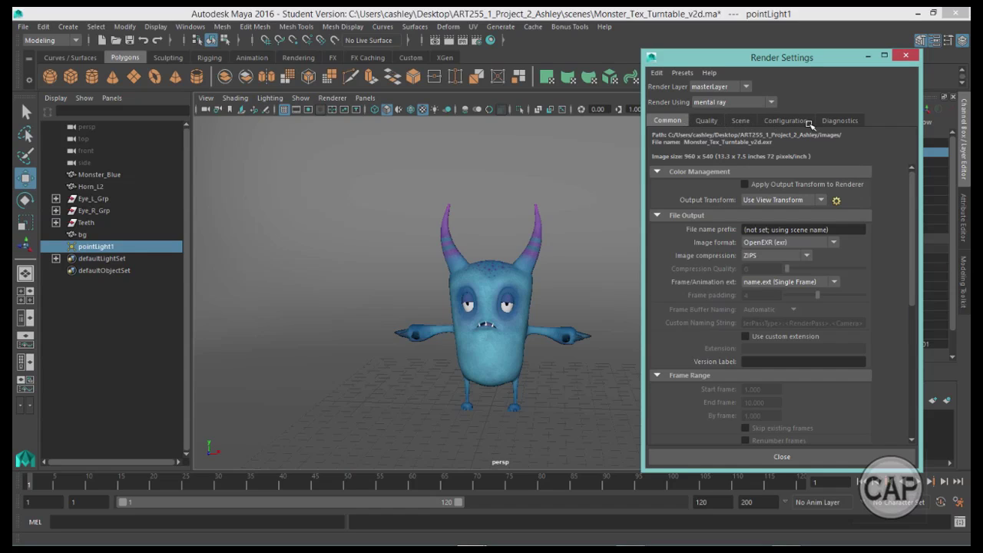
Enable Show Maya Legacy Passes and Use Legacy Render Settings in the Rendering preferences and save the preferences.
click(190, 26)
mouse_move(192, 80)
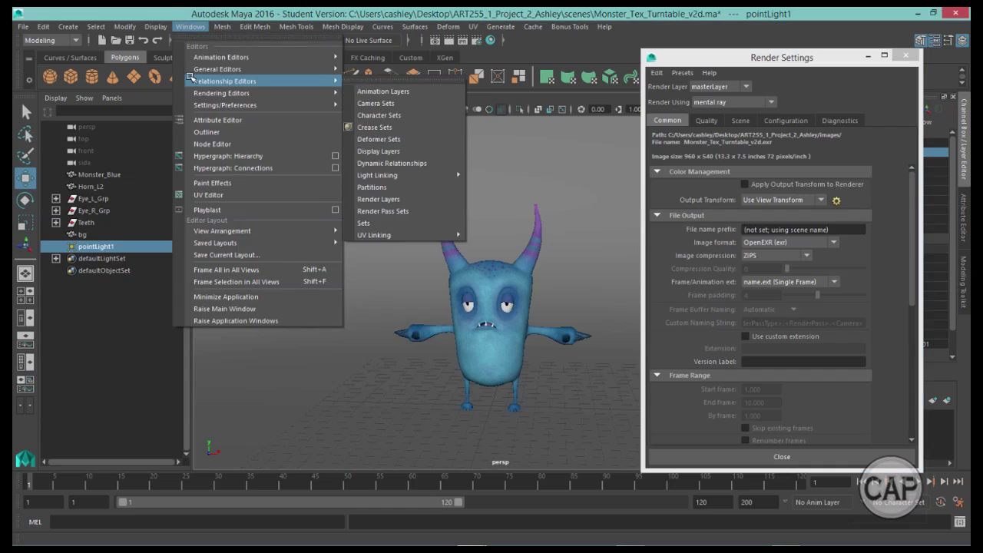
mouse_move(200, 103)
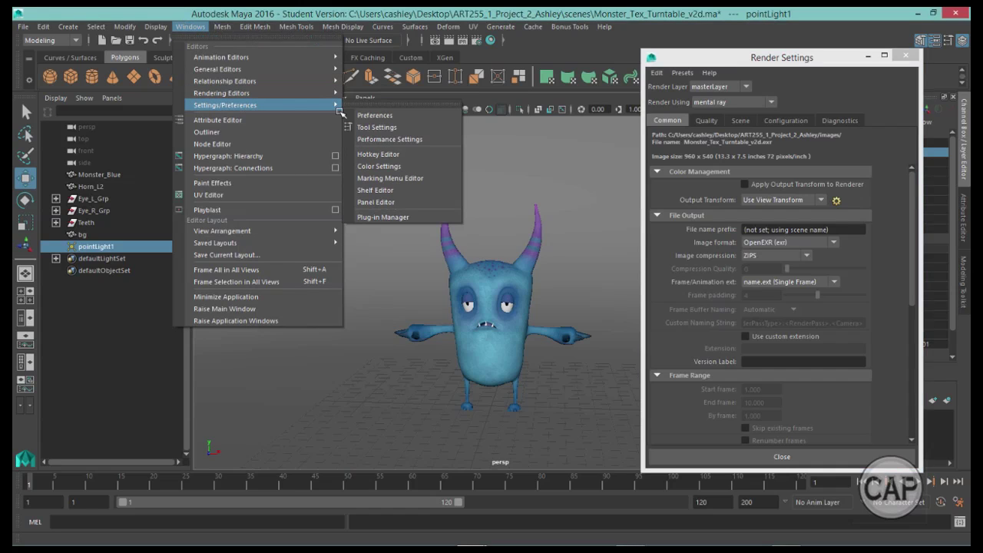
click(376, 115)
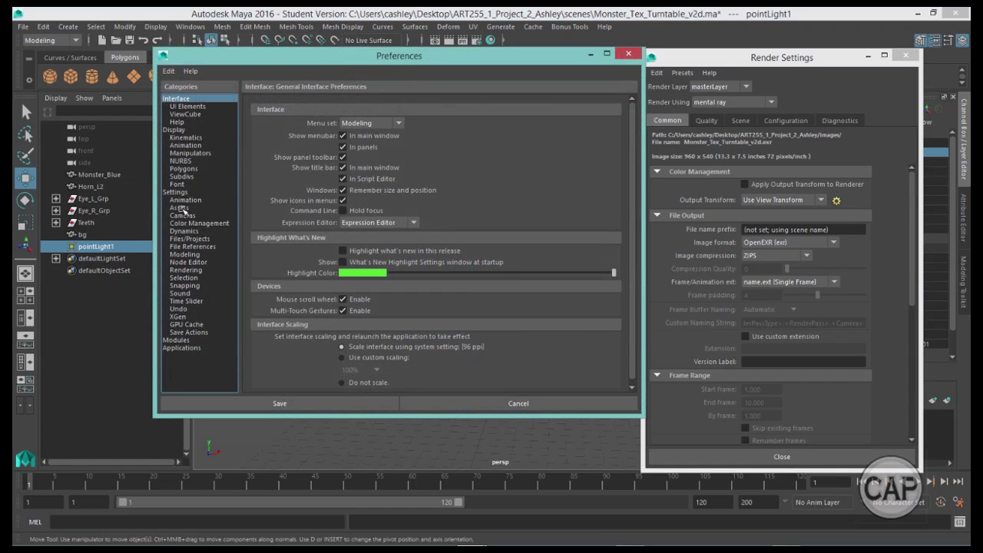
click(185, 270)
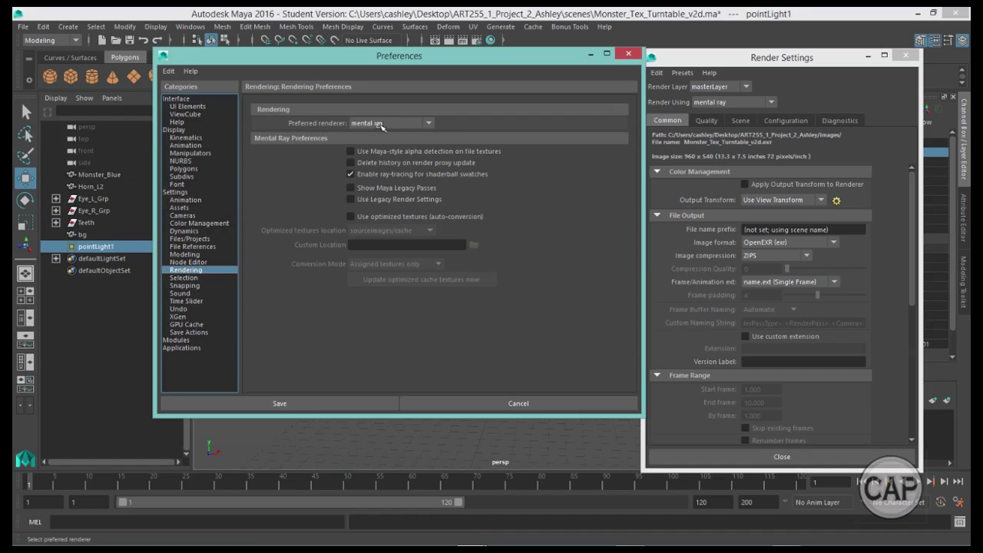
click(351, 187)
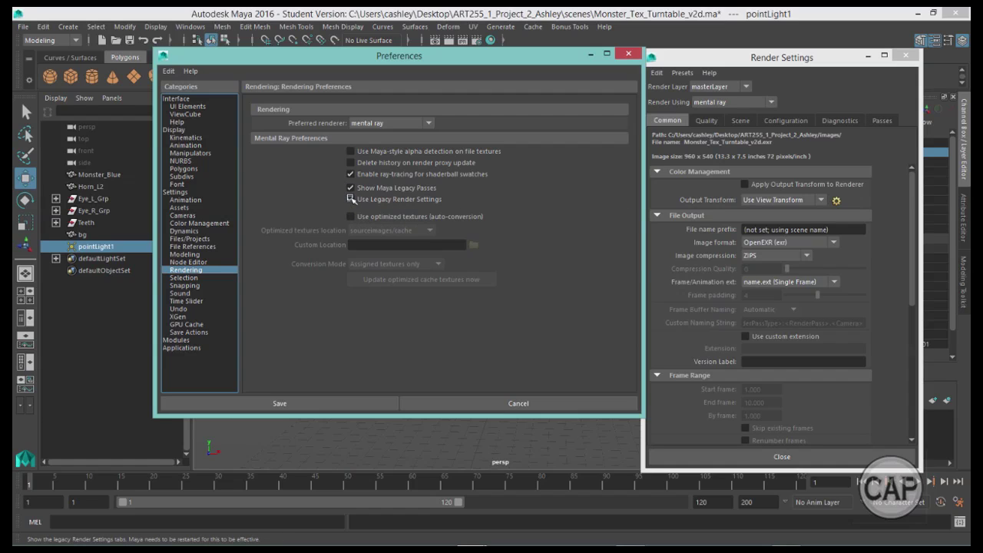
click(292, 404)
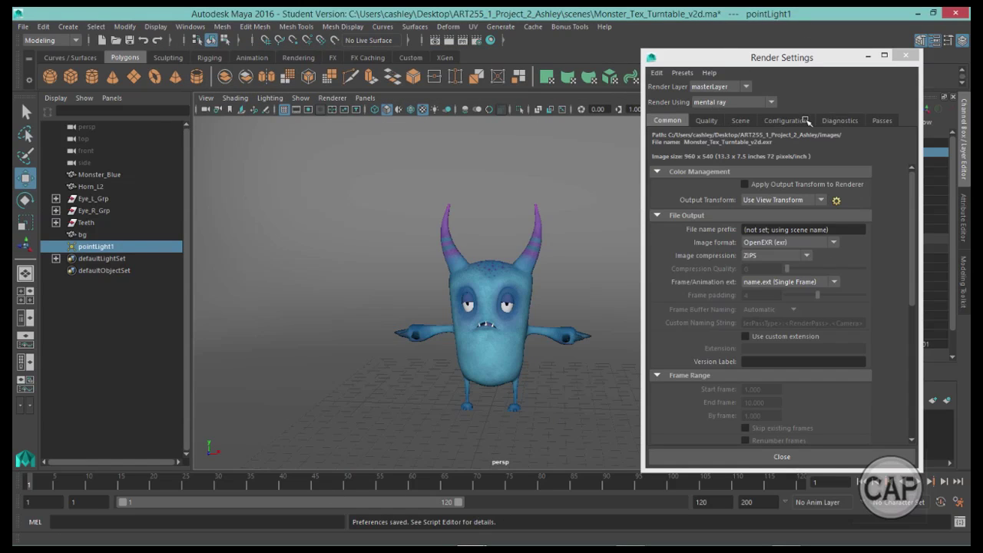
Close the Render Settings, save the scene, and restart Maya with the scene reopened.
click(906, 56)
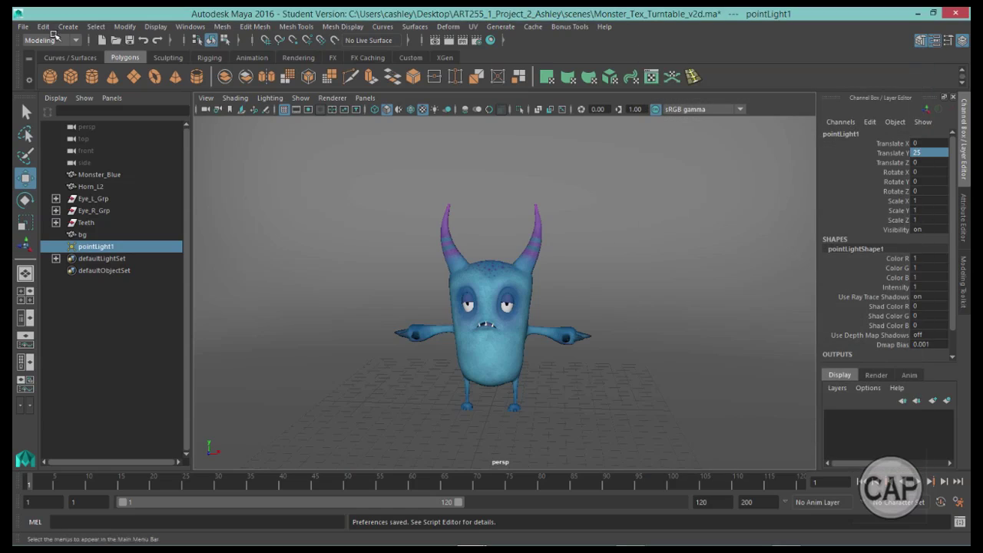
click(23, 27)
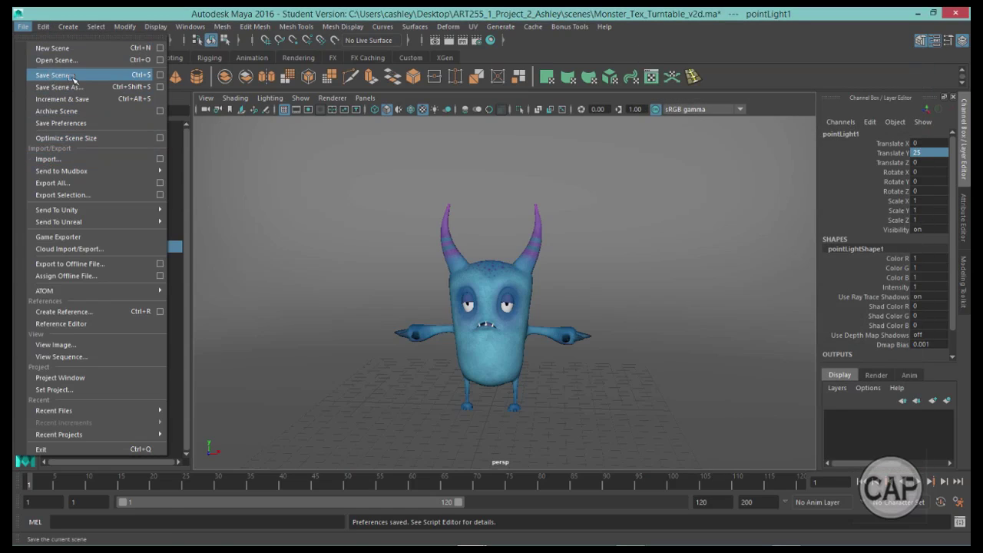
click(45, 76)
click(459, 292)
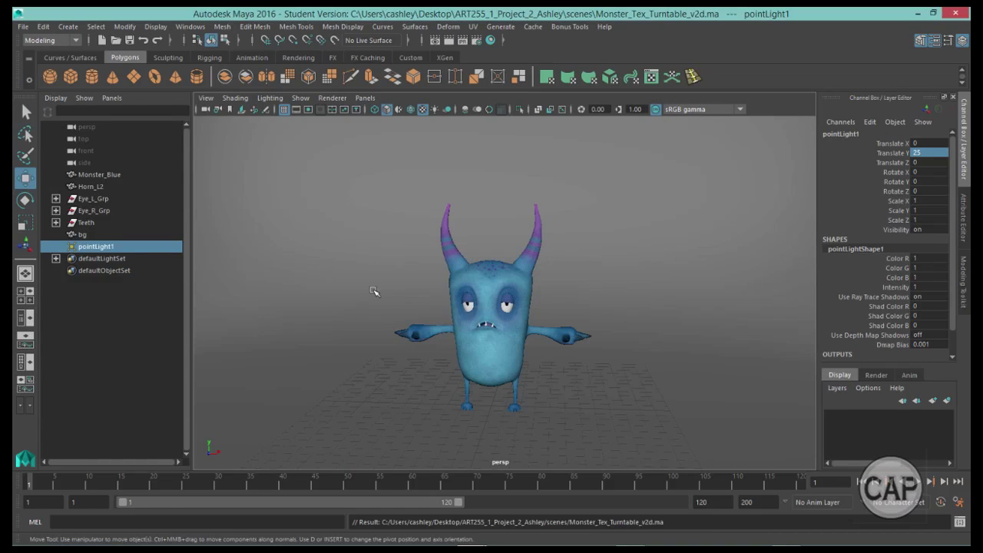
click(23, 28)
click(79, 452)
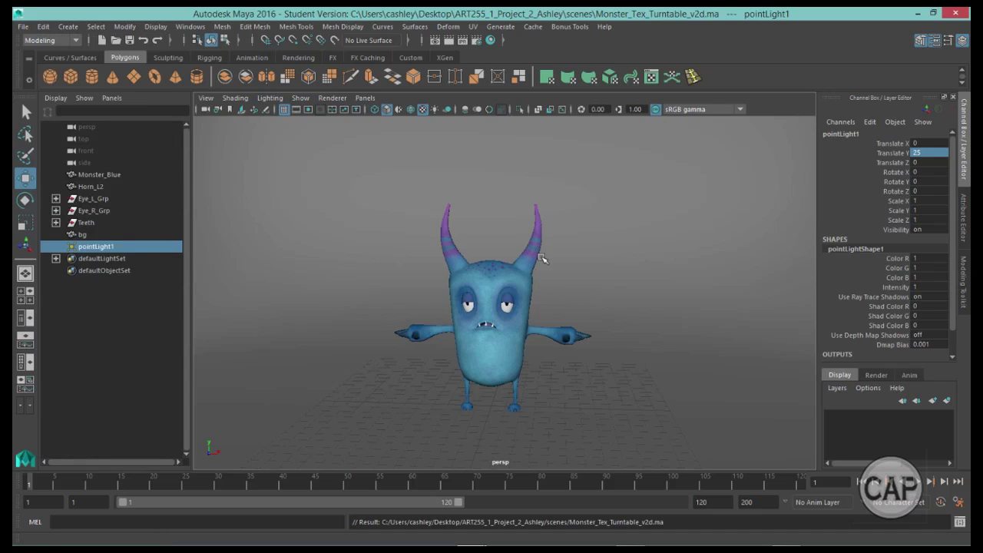
key(q)
click(622, 298)
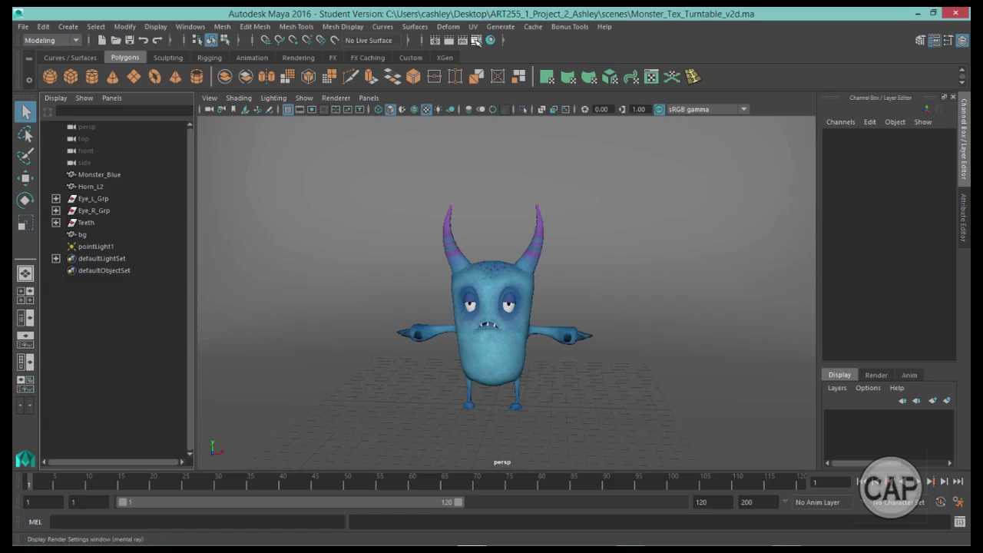
In the Render Settings, set the image format to JPEG (jpg) and the frame/animation extension to name.#.ext.
click(476, 40)
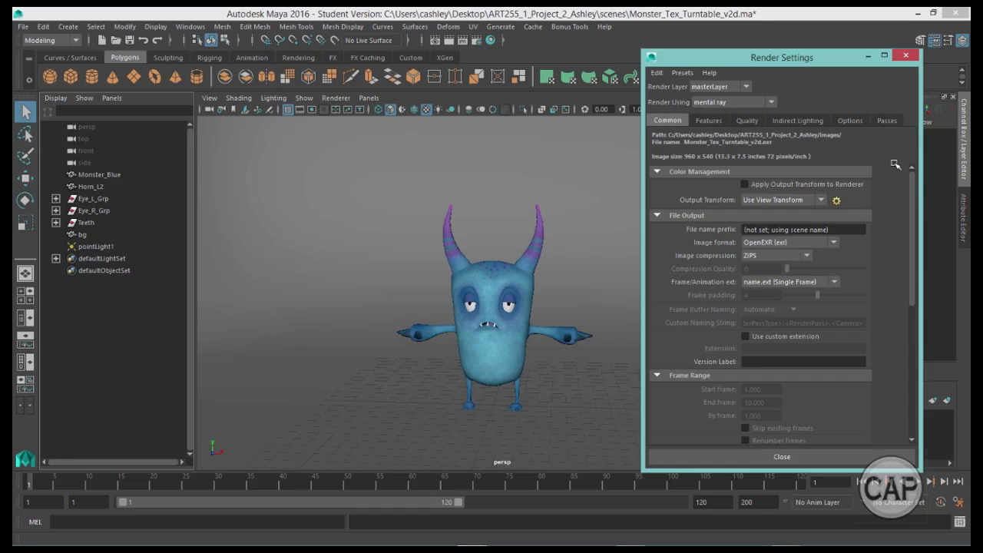
drag(912, 175, 916, 194)
click(774, 207)
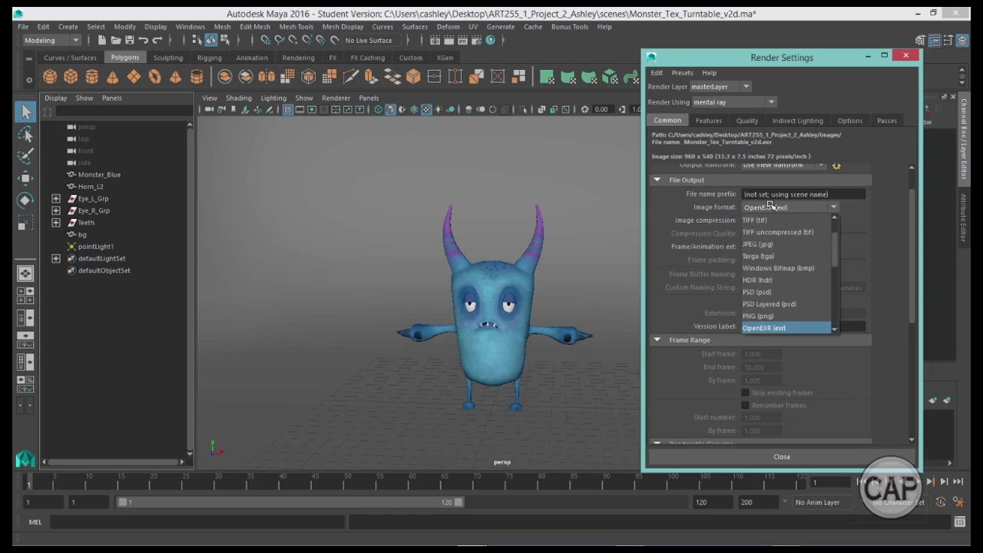
click(764, 241)
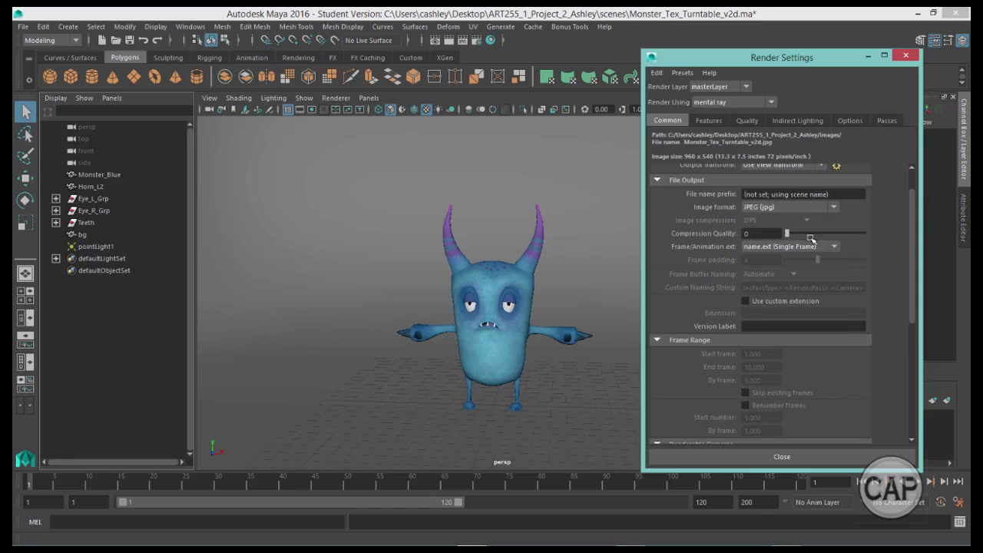
click(753, 247)
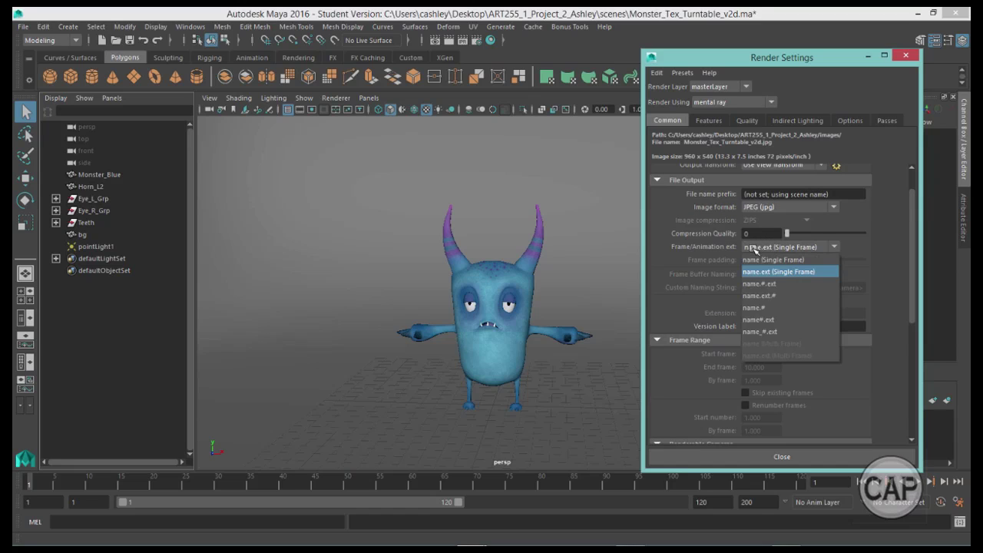
click(771, 285)
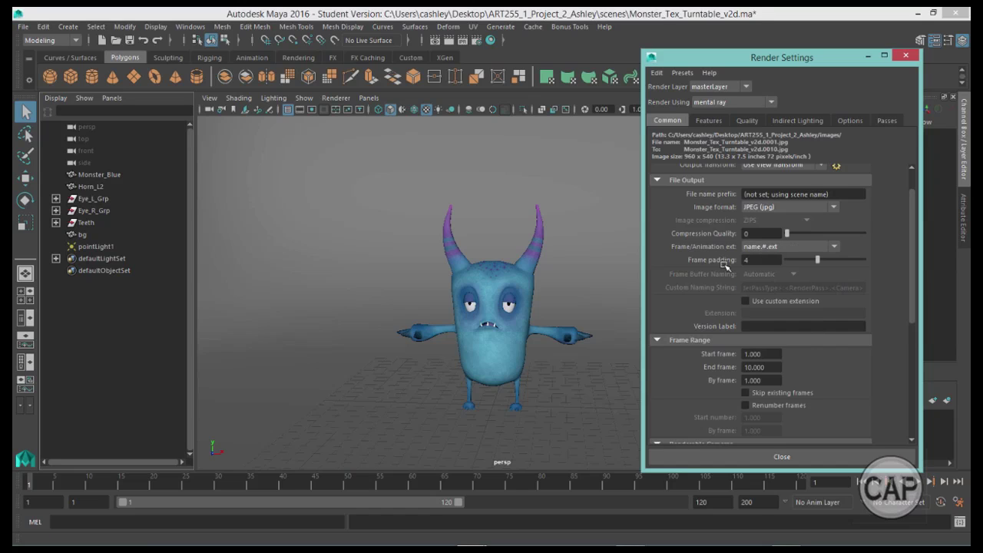
Set the end frame of the render's frame range to 300.
scroll(907, 242, down, 5)
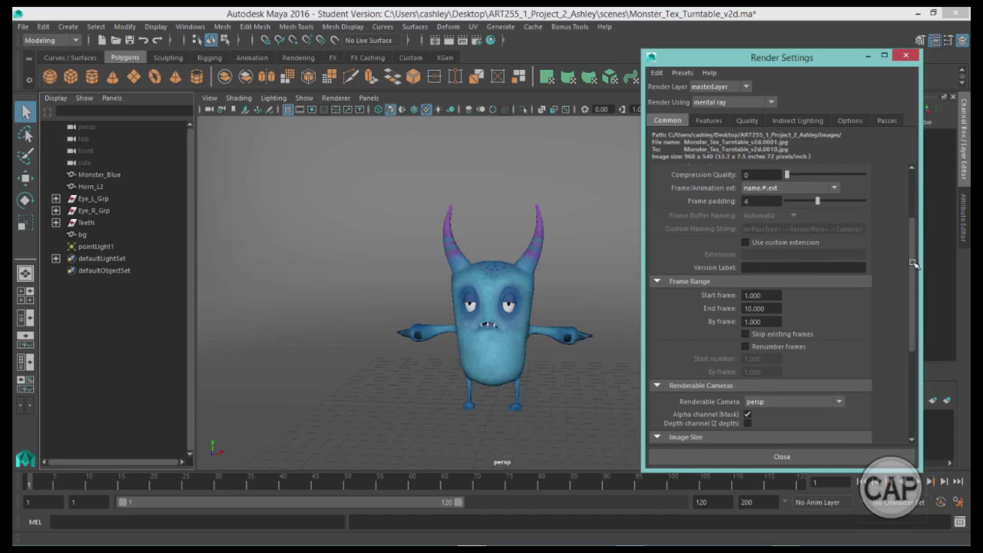
double_click(769, 260)
text(3)
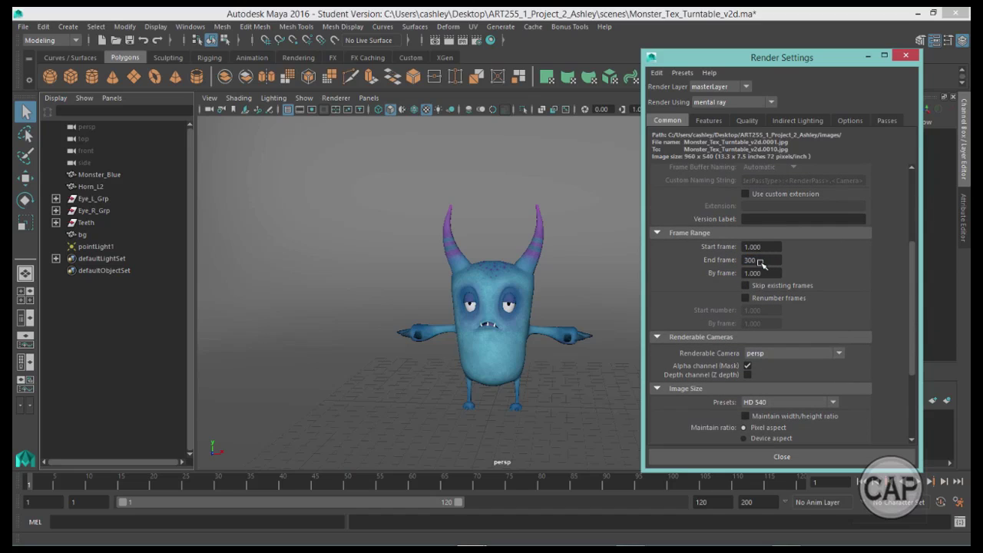
text(00)
key(Return)
Review the available image size presets, keeping HD 540 as the render size.
drag(914, 266, 914, 351)
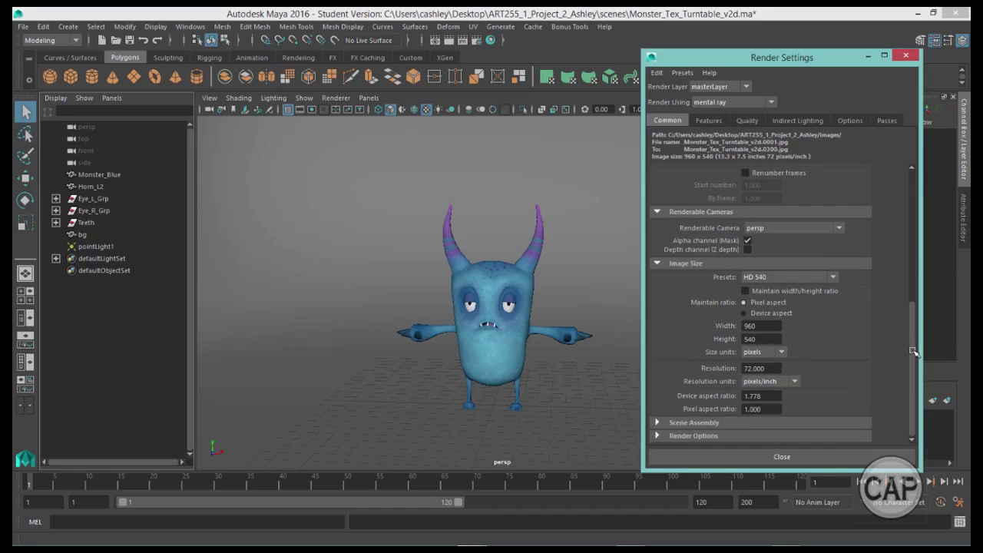
click(751, 279)
drag(841, 321, 839, 305)
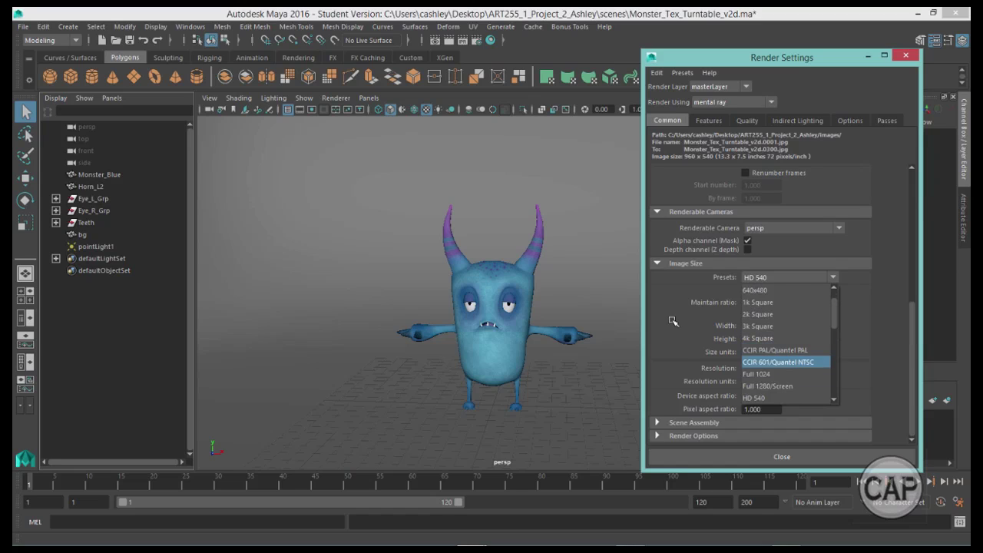
click(766, 278)
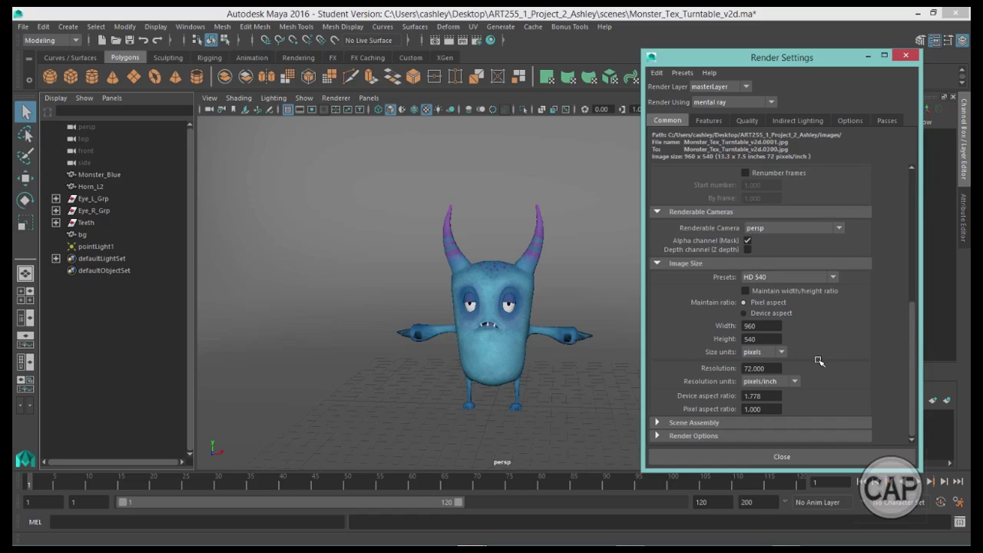
Turn off Enable Default Light in the Render Options.
click(695, 436)
drag(909, 367, 914, 415)
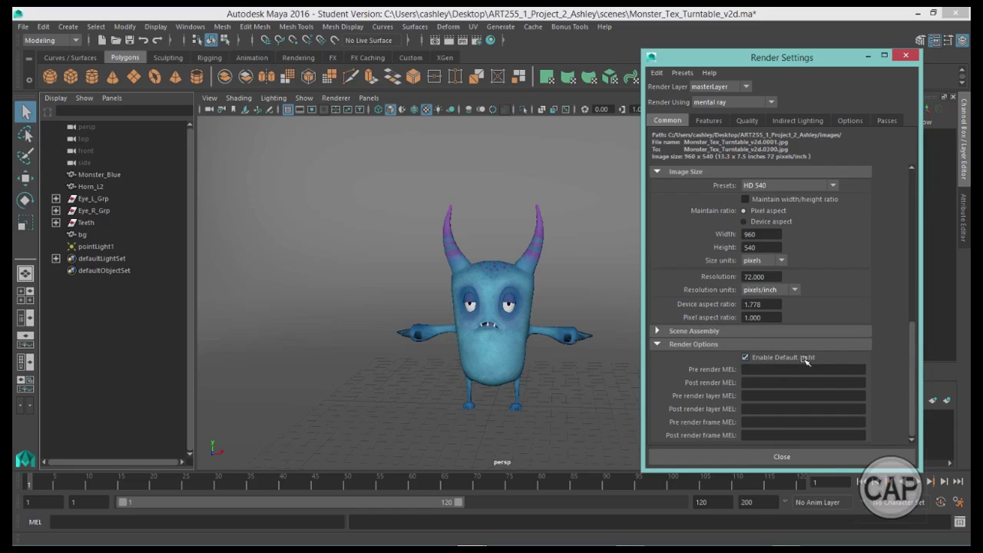
click(746, 359)
drag(914, 362, 915, 162)
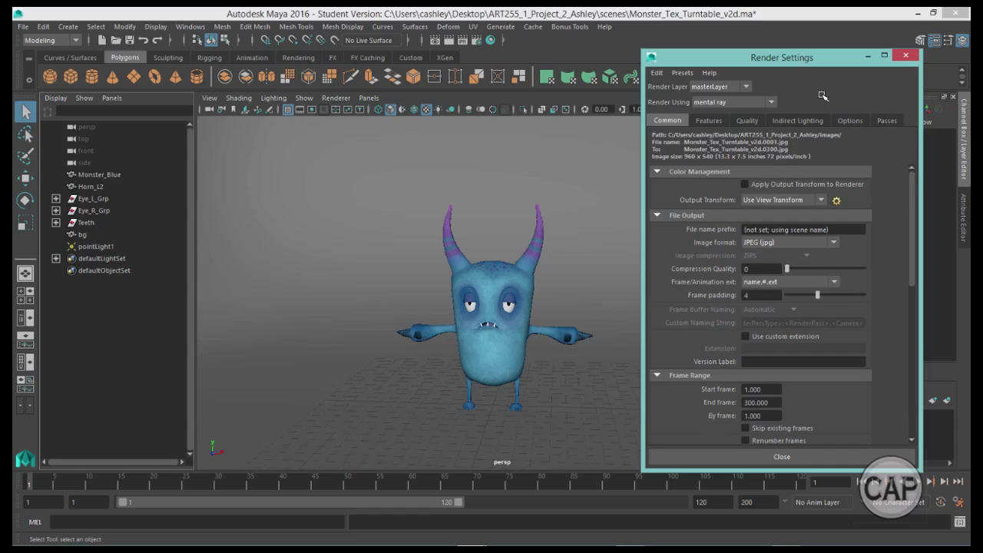
Frame the monster larger in the perspective view and render the current frame with mental ray.
drag(790, 62, 821, 70)
scroll(511, 246, up, 3)
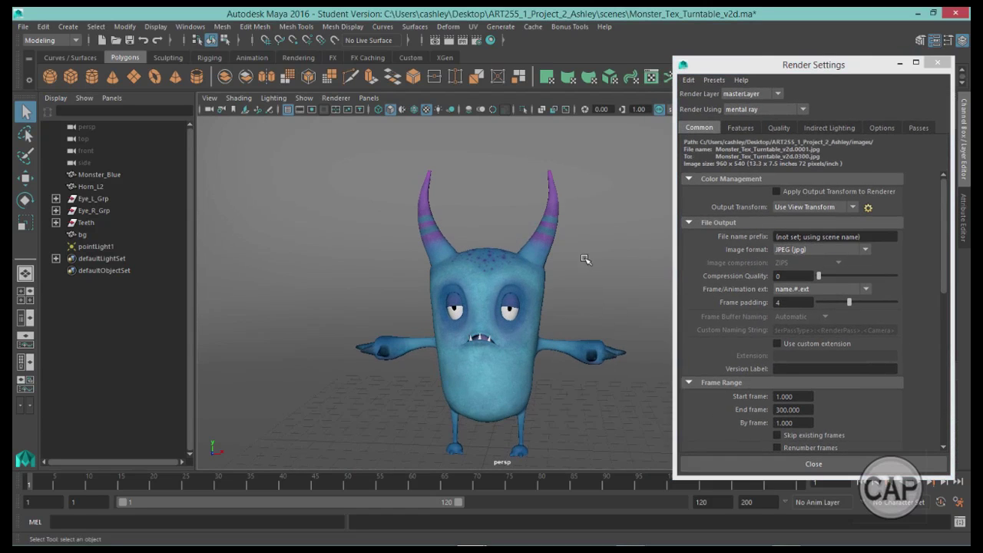
alt+right_drag(510, 246, 540, 238)
alt+drag(540, 237, 517, 254)
alt+right_drag(518, 254, 560, 248)
alt+middle_drag(560, 249, 556, 254)
alt+drag(557, 255, 547, 261)
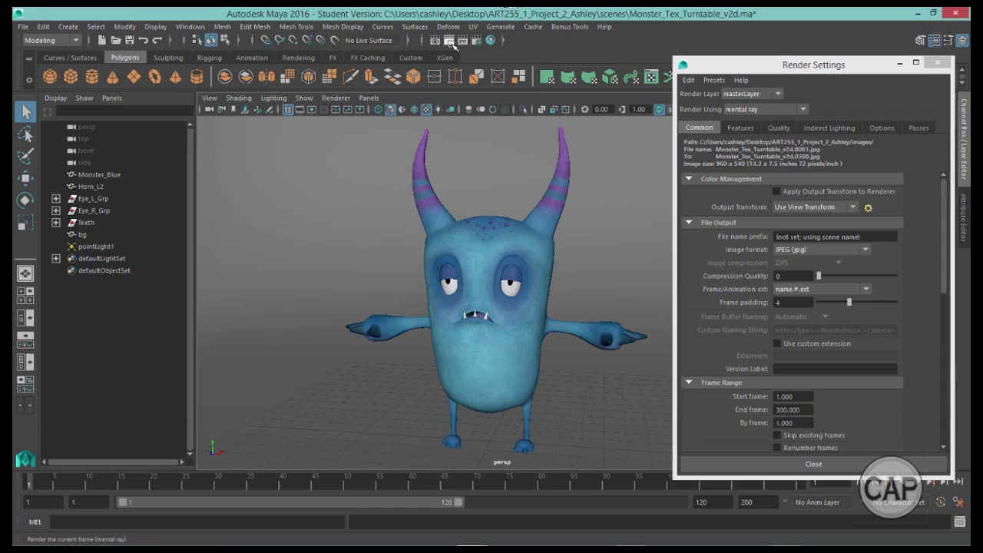
click(450, 40)
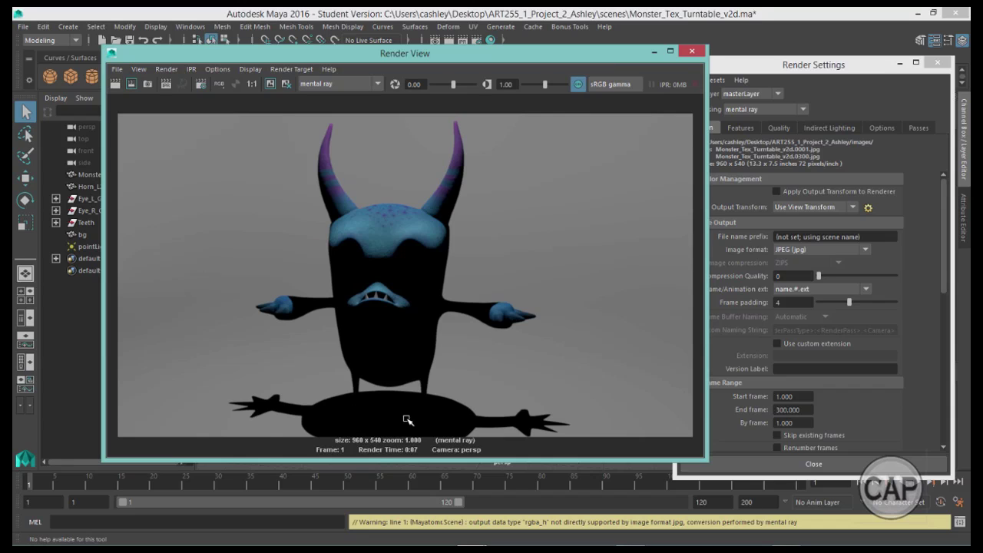
Turn on Final Gathering in the mental ray Indirect Lighting settings.
drag(810, 68, 802, 60)
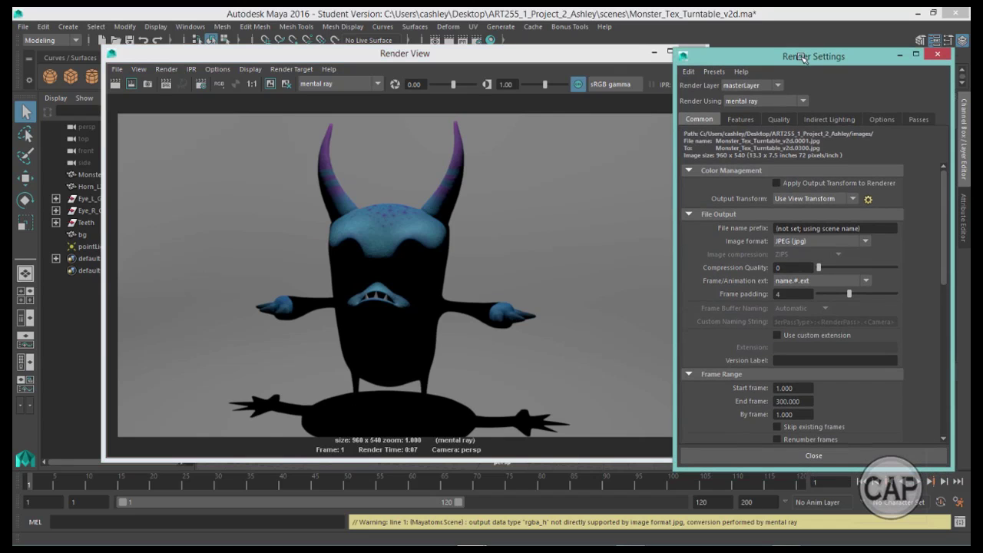
click(819, 120)
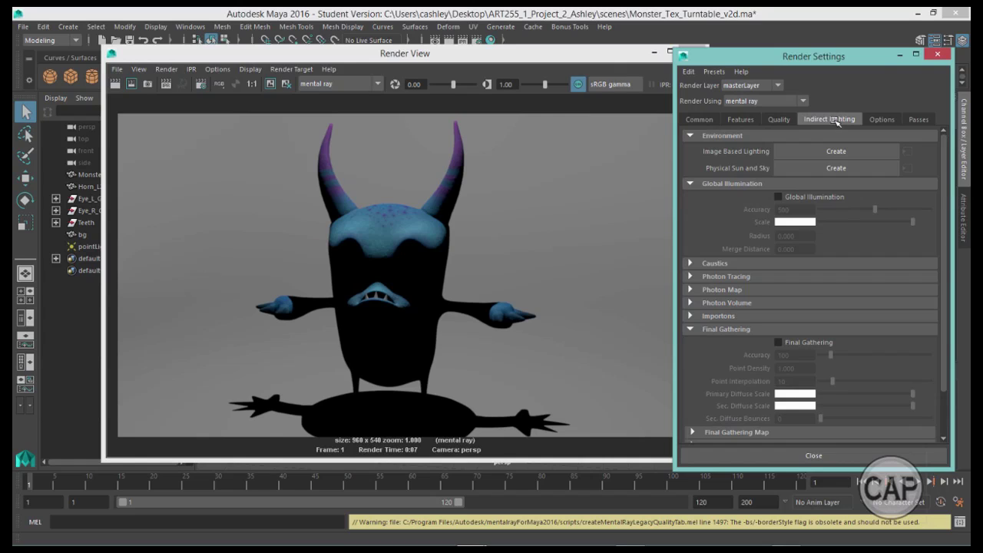
click(779, 343)
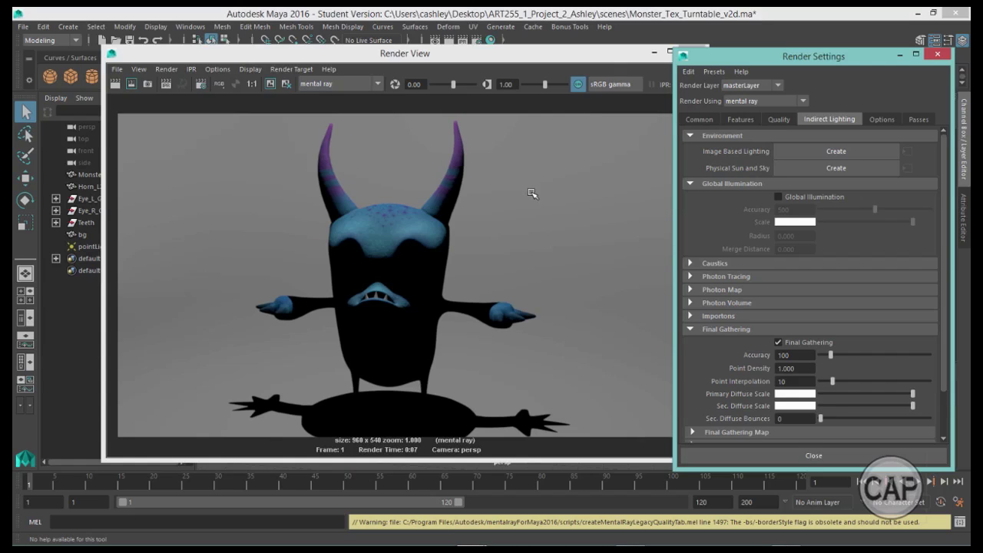
Move the Render View aside and select the bg mesh to examine the enclosure behind the monster.
drag(549, 57, 543, 241)
click(603, 189)
drag(473, 243, 461, 383)
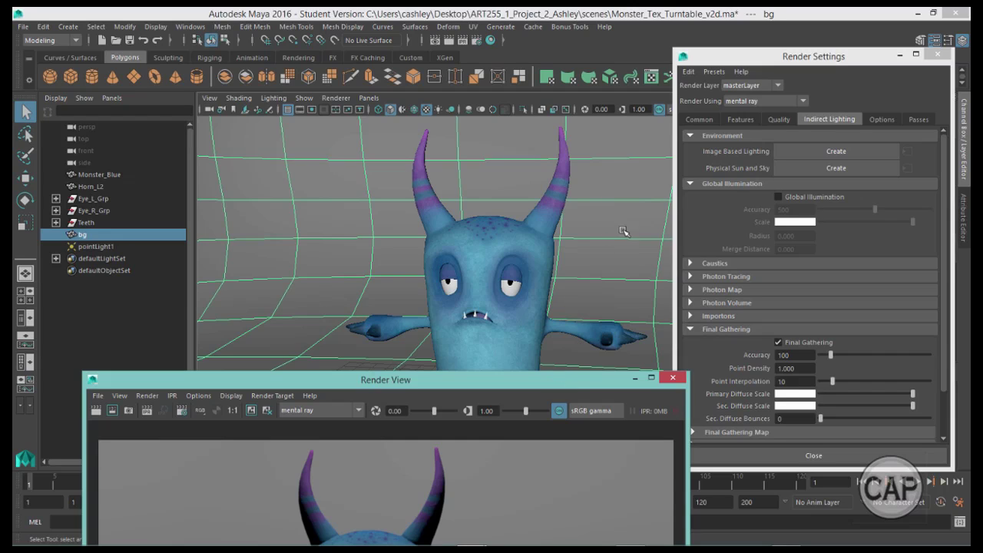
drag(553, 382, 536, 432)
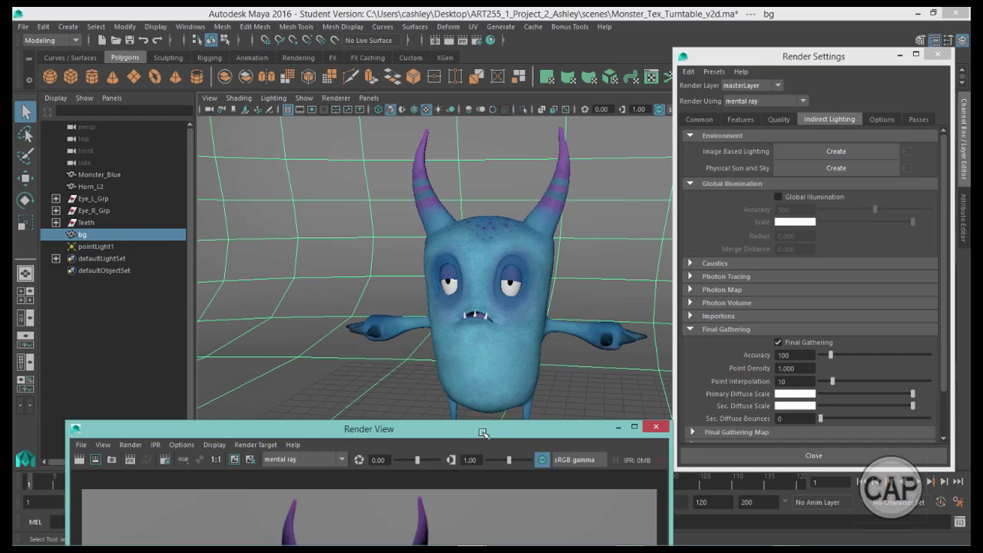
drag(494, 435, 485, 87)
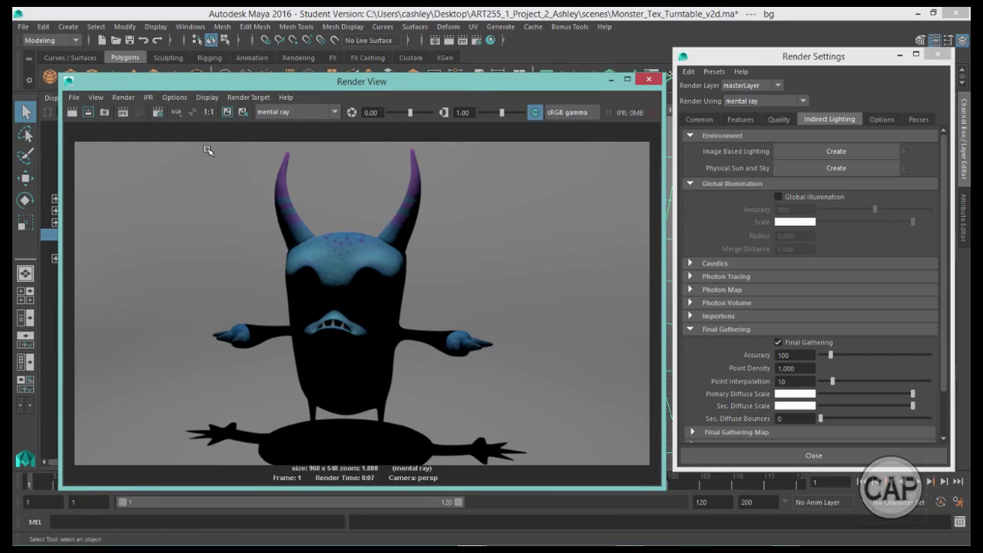
Keep the current image and re-render the frame with Final Gathering, turning off color management in the Render View.
click(227, 112)
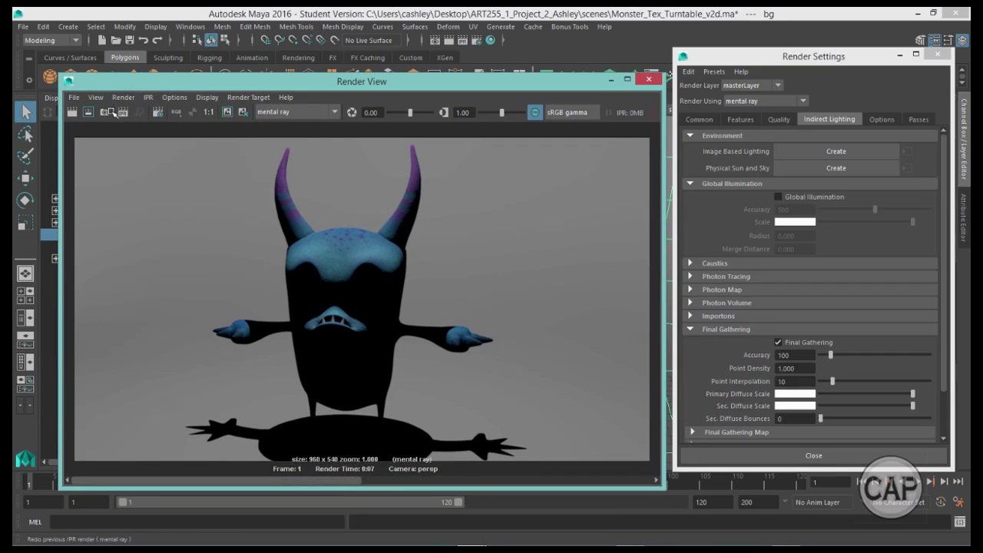
click(71, 113)
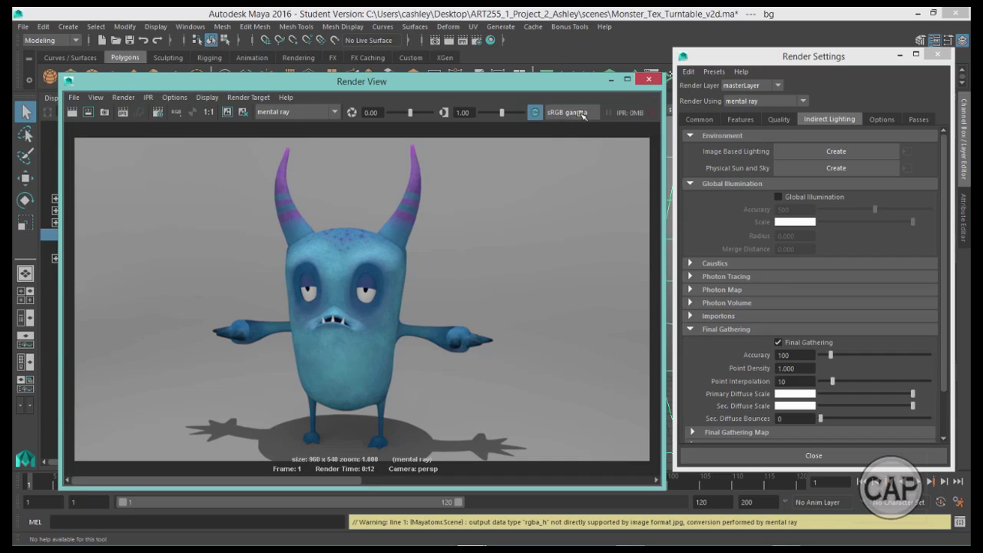
click(536, 114)
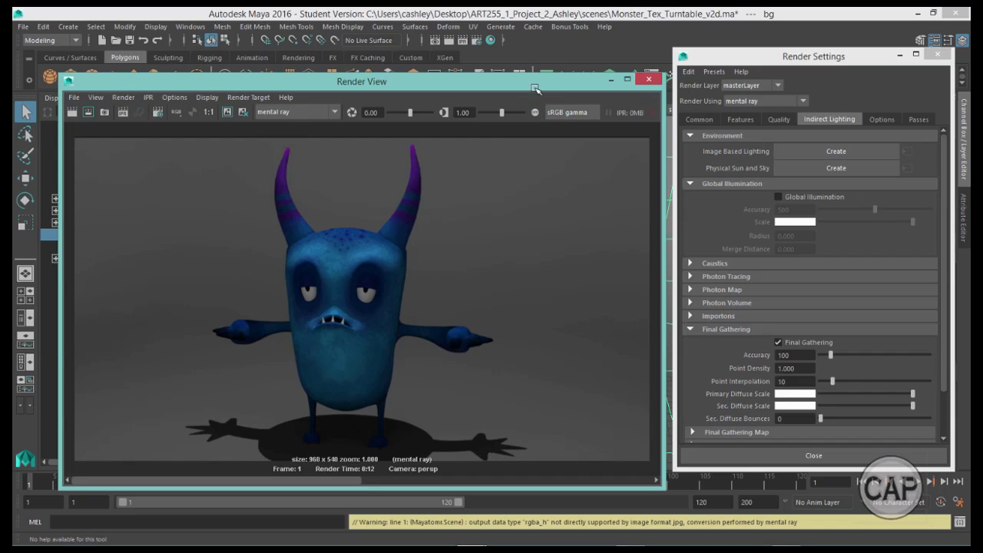
Close the Render Settings, raise the intensity of pointLight1 to 1.5, and re-render the frame.
drag(531, 86, 537, 66)
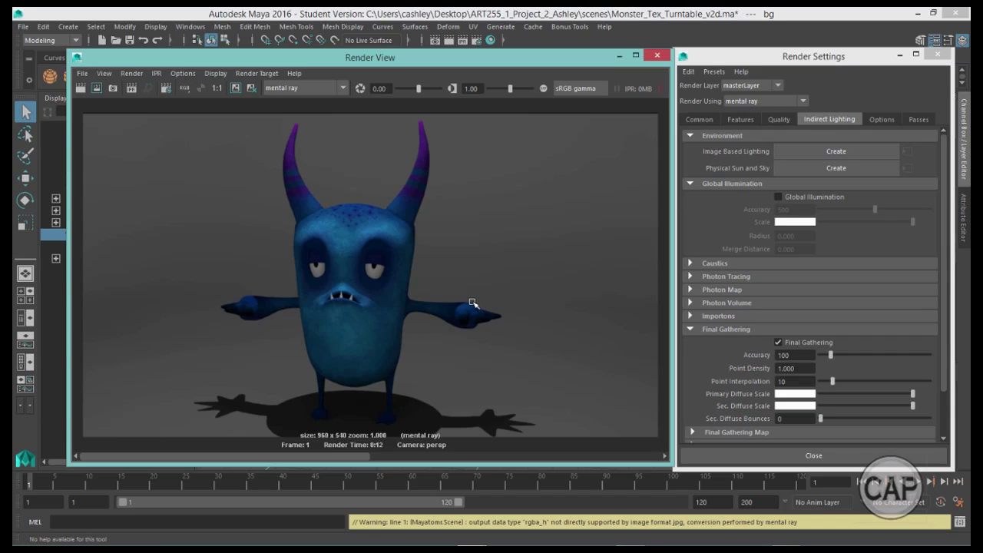
click(920, 65)
drag(564, 55, 651, 58)
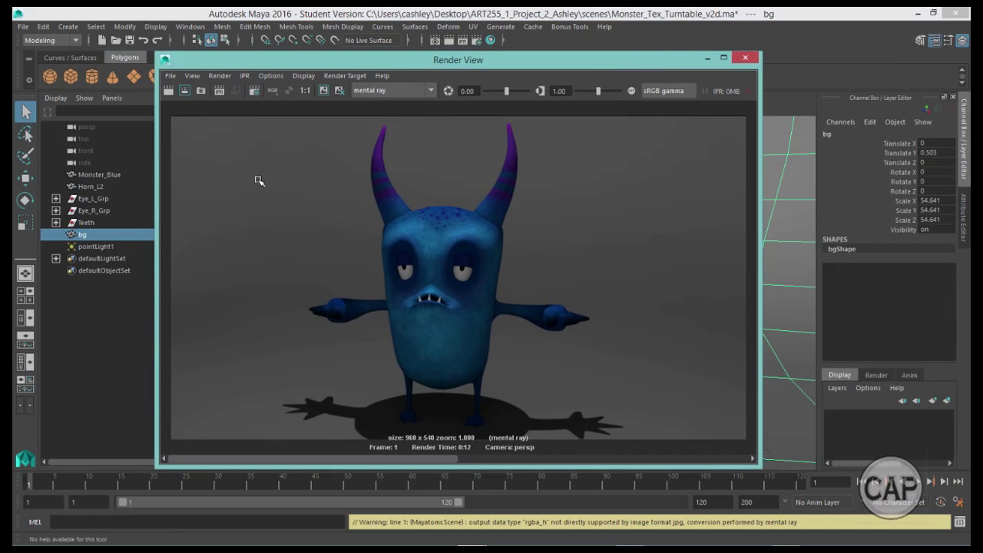
click(95, 246)
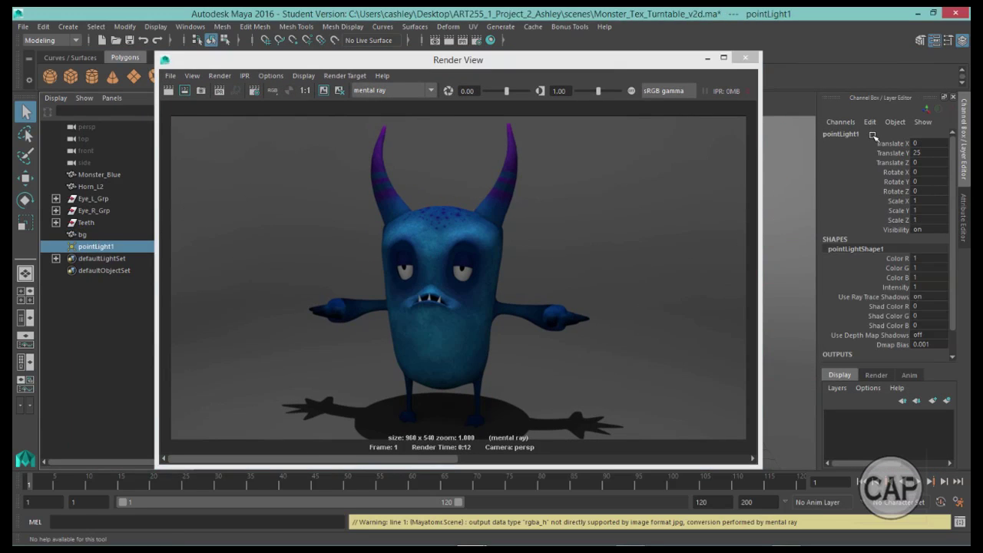
key(ctrl+a)
drag(686, 59, 626, 64)
click(813, 282)
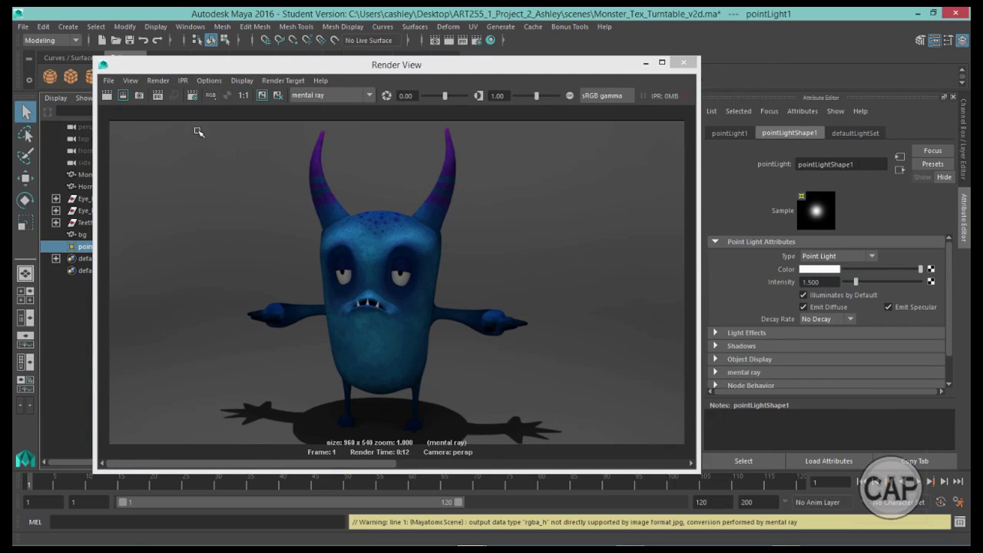
click(261, 96)
click(157, 96)
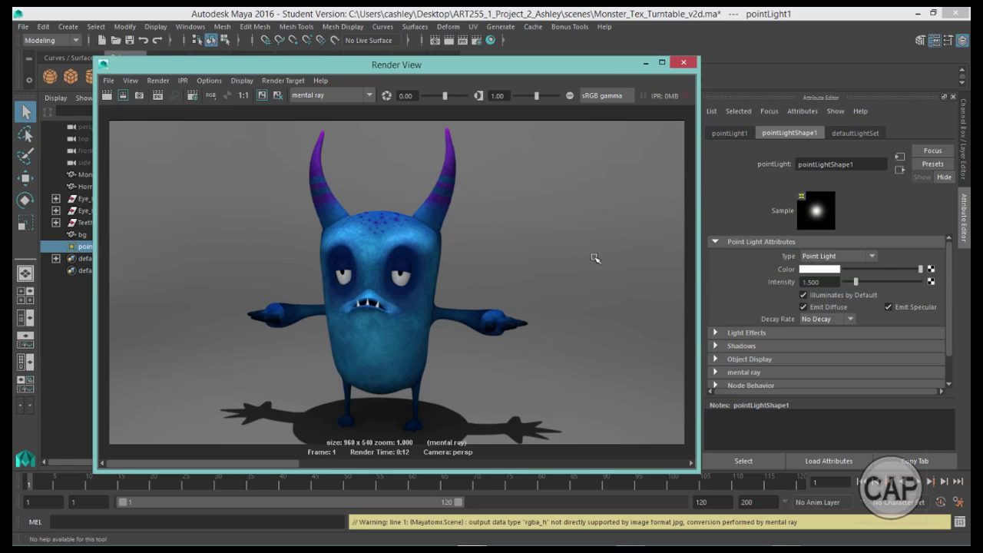
Turn on depth map shadows for the point light with a filter size of 6.
drag(952, 277, 953, 303)
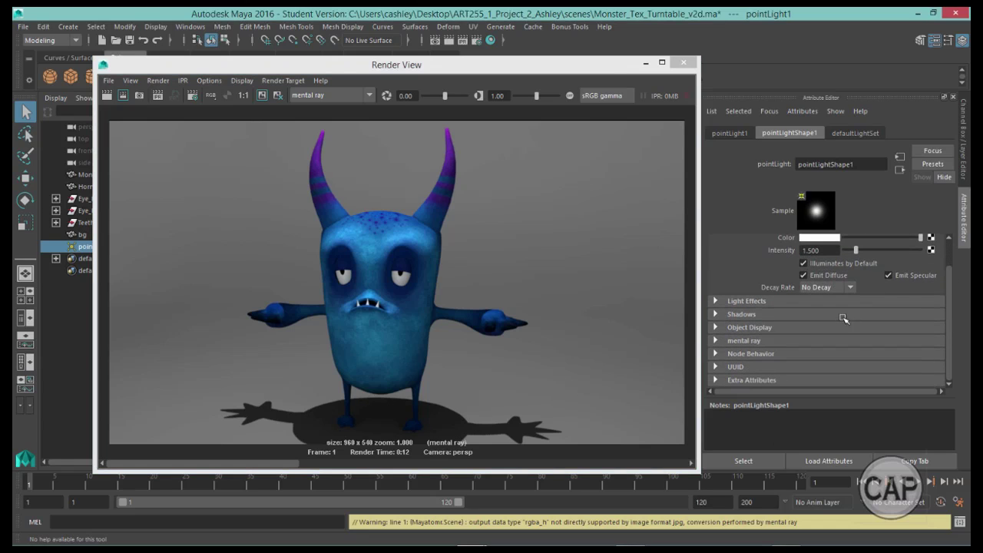
click(756, 315)
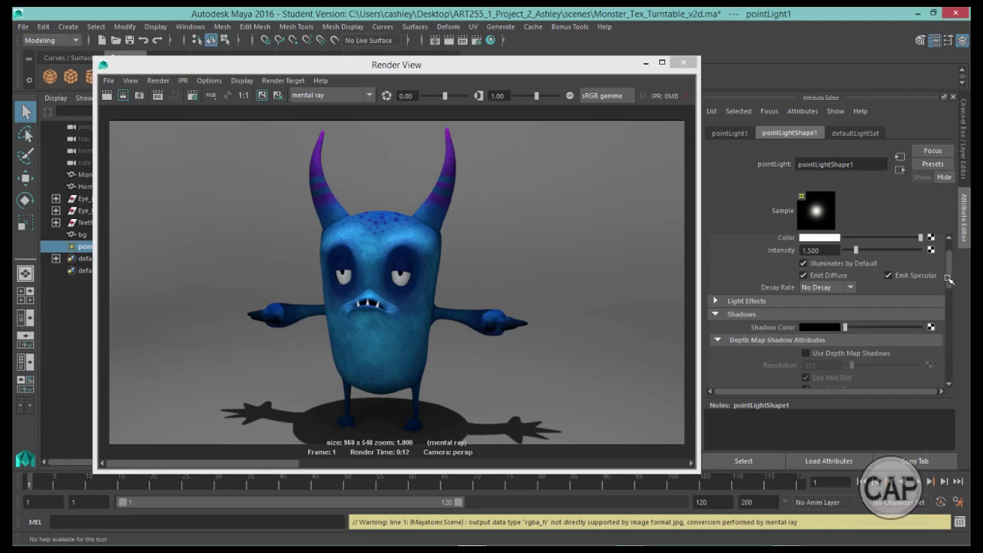
drag(950, 281, 951, 354)
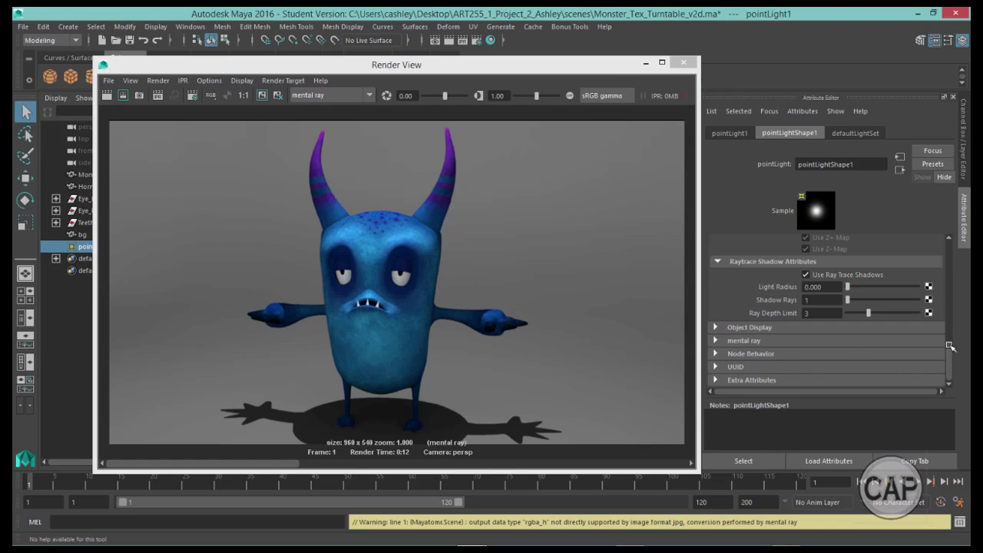
scroll(950, 357, up, 1)
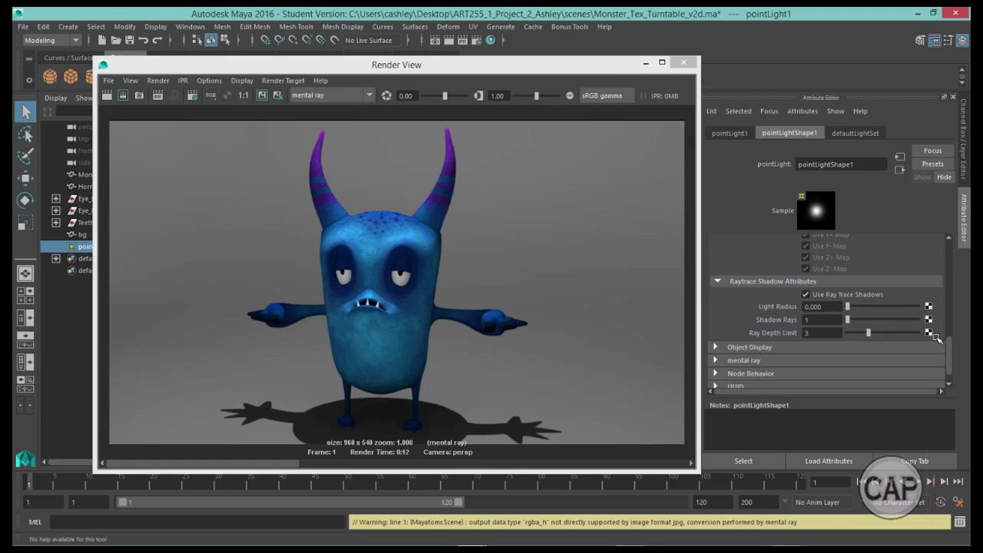
click(809, 307)
drag(953, 358, 957, 290)
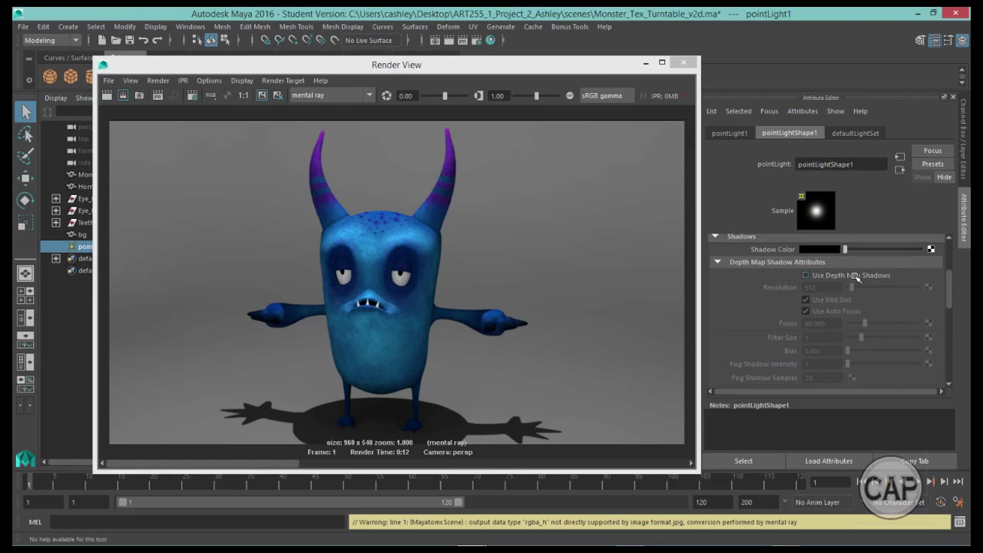
click(807, 275)
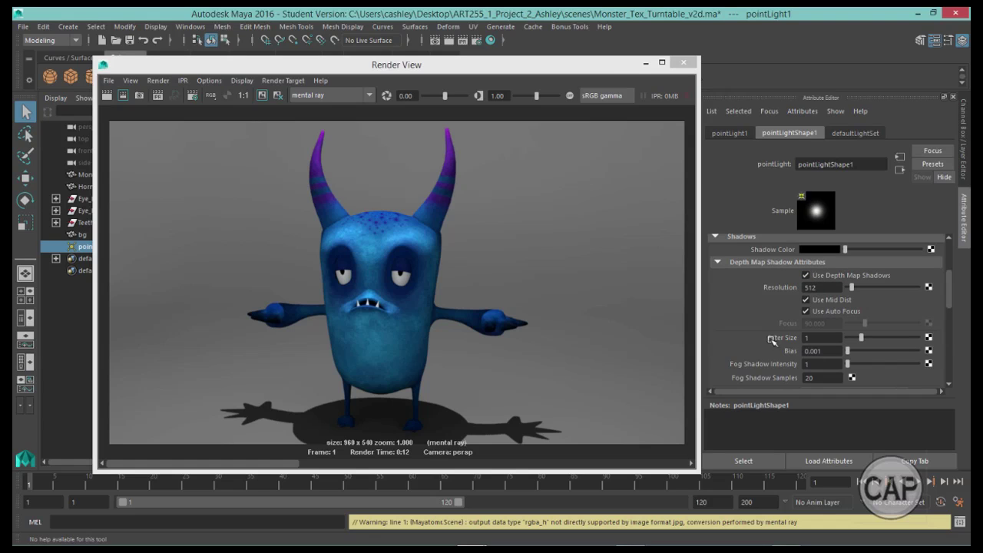
mouse_move(950, 296)
mouse_down()
mouse_move(951, 355)
mouse_move(952, 278)
mouse_up()
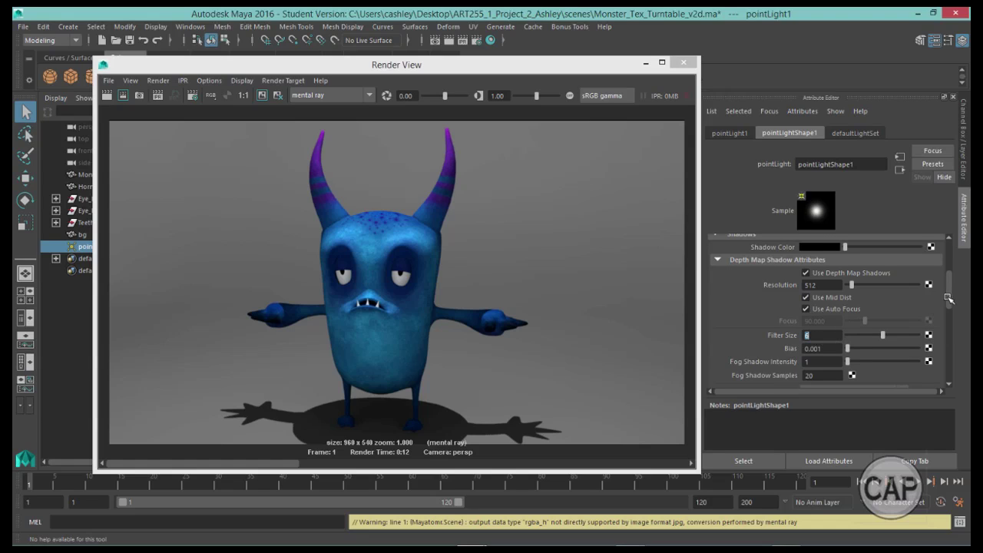
Lighten the point light's shadow color in two passes to light grey, re-rendering the frame to compare the results.
drag(951, 298, 950, 280)
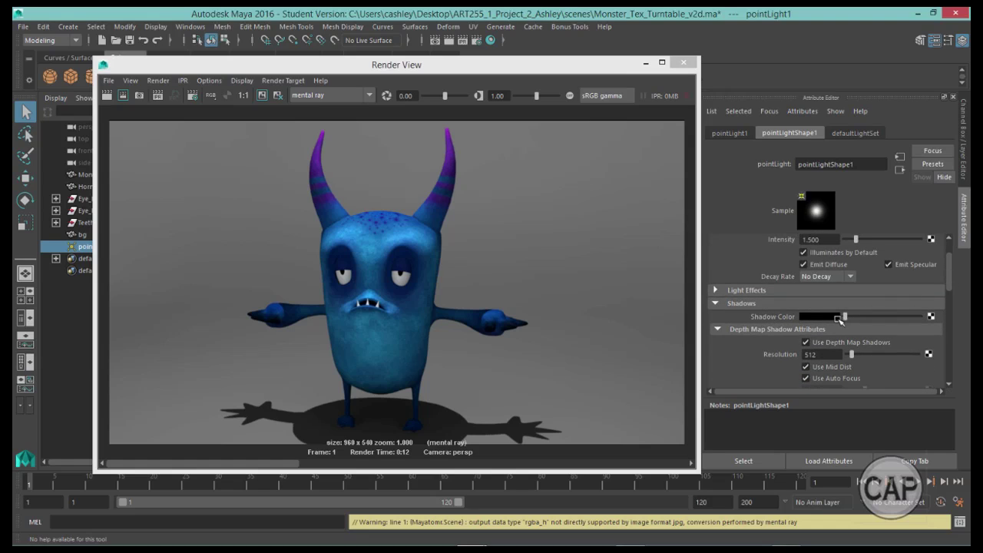
drag(845, 318, 862, 320)
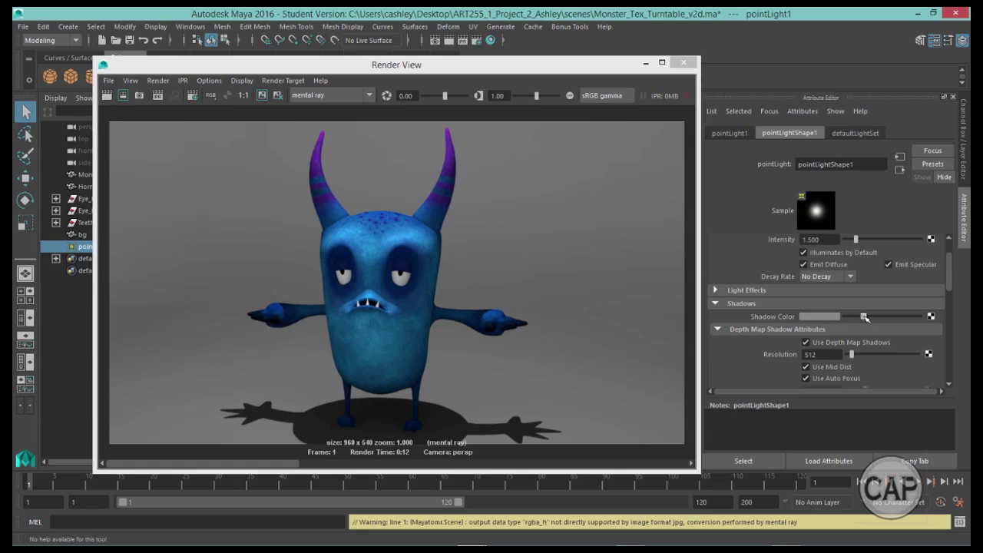
drag(567, 66, 577, 38)
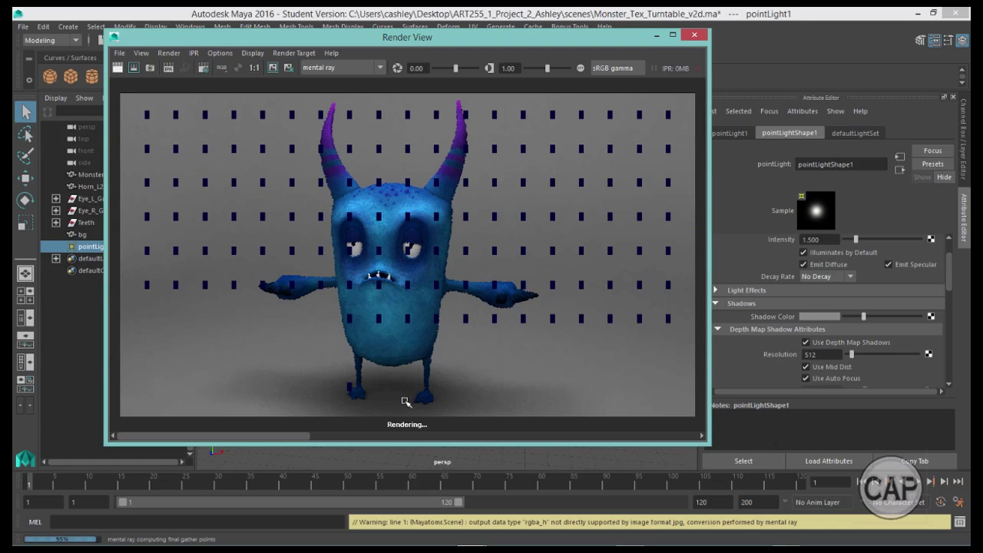
drag(863, 317, 877, 318)
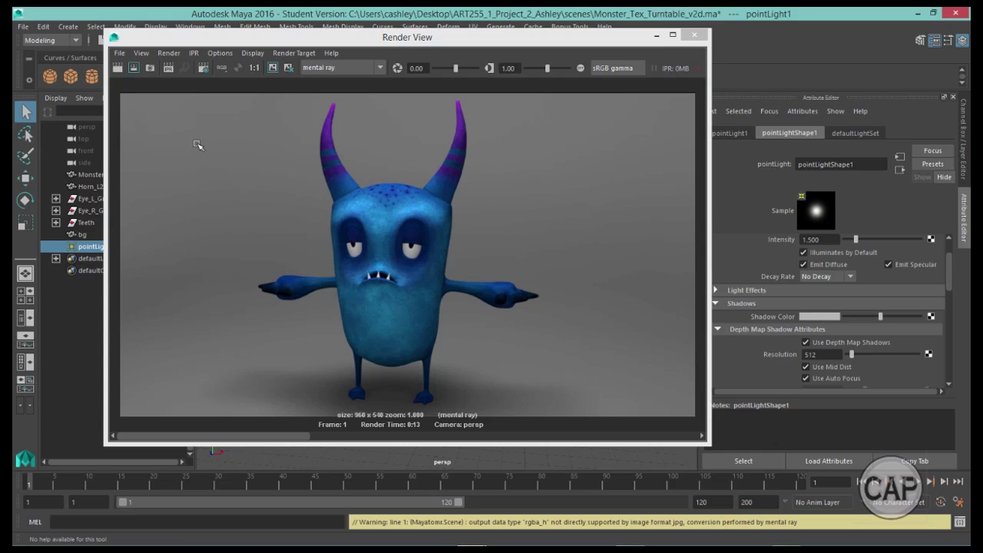
click(274, 76)
click(117, 67)
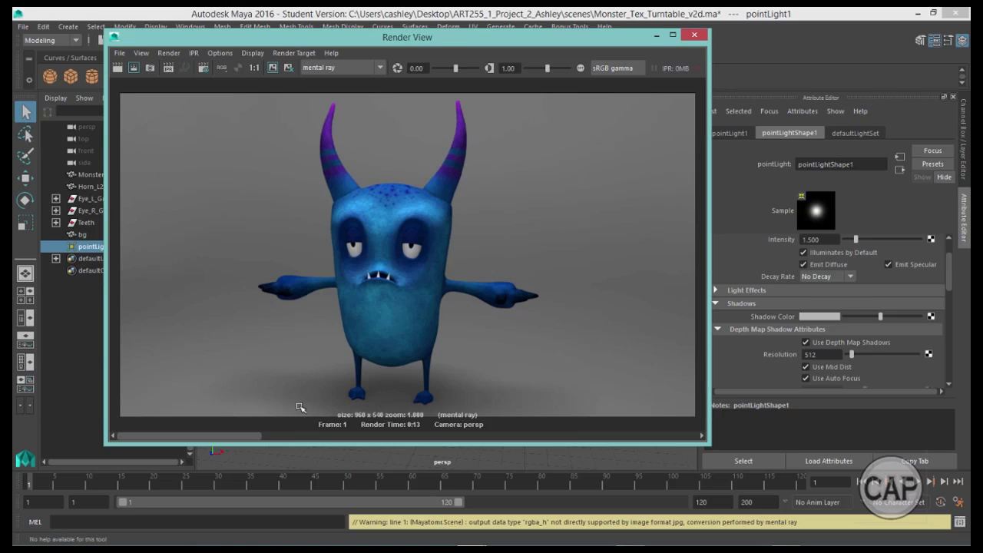
drag(224, 436, 269, 433)
Set the depth map shadow resolution to 1024, re-render the frame keeping the previous image, and close the Render View.
double_click(812, 355)
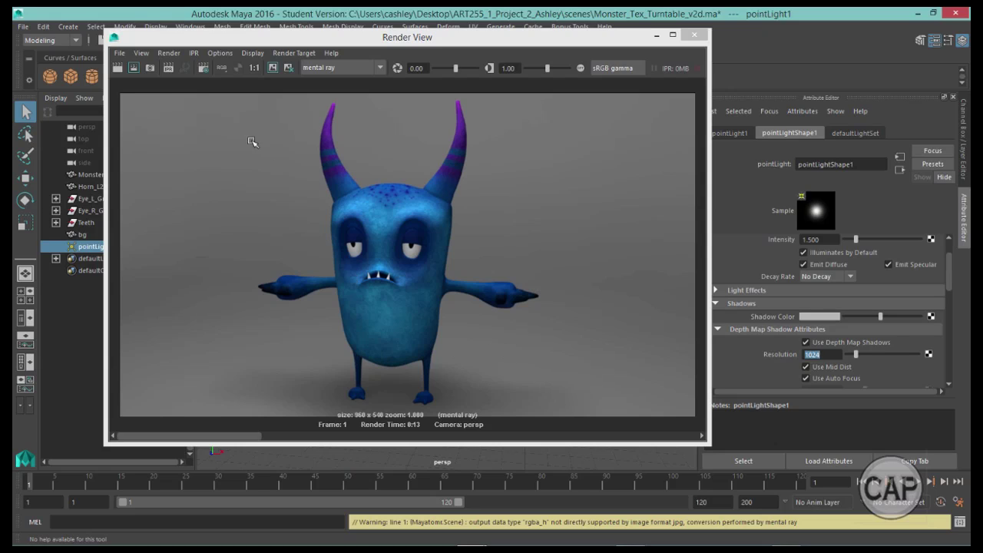
click(271, 69)
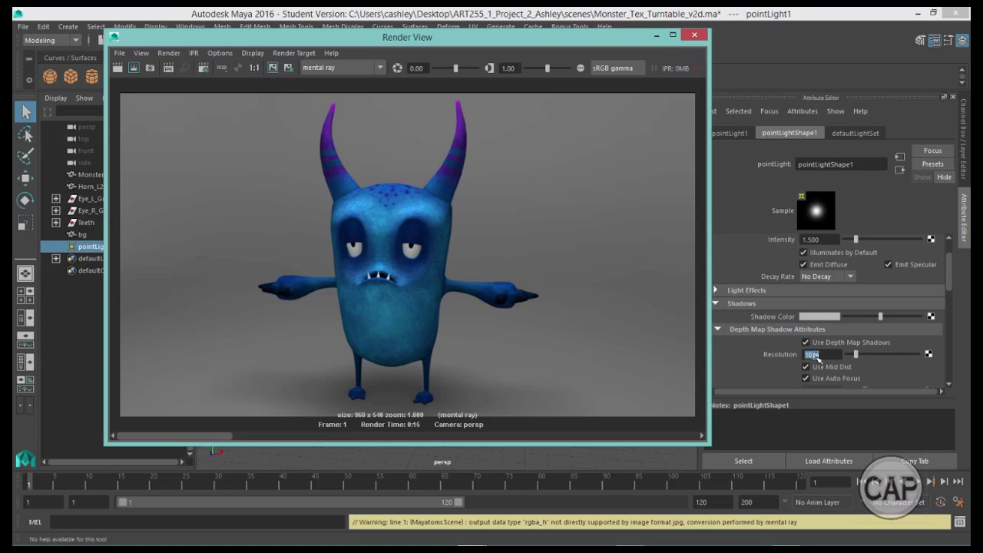
click(776, 367)
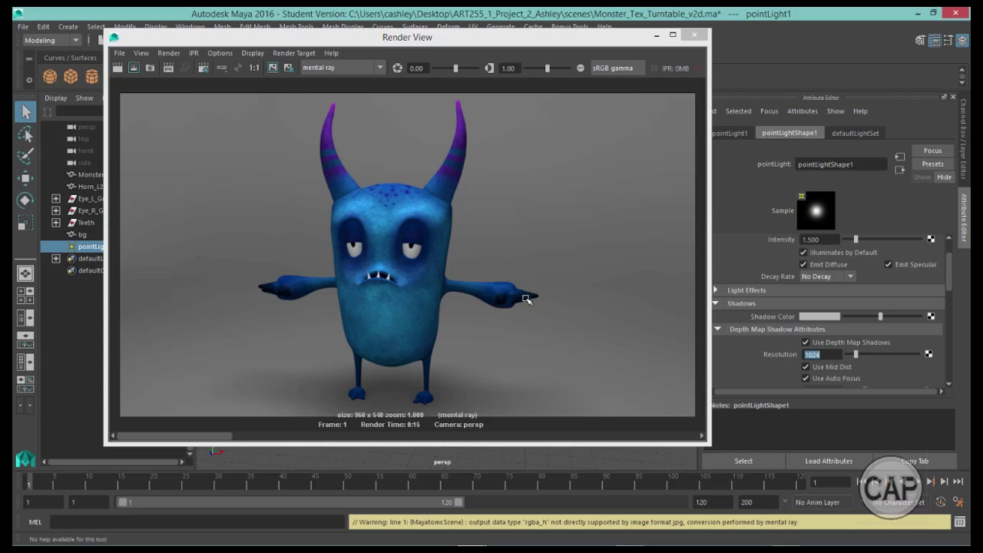
drag(538, 36, 582, 51)
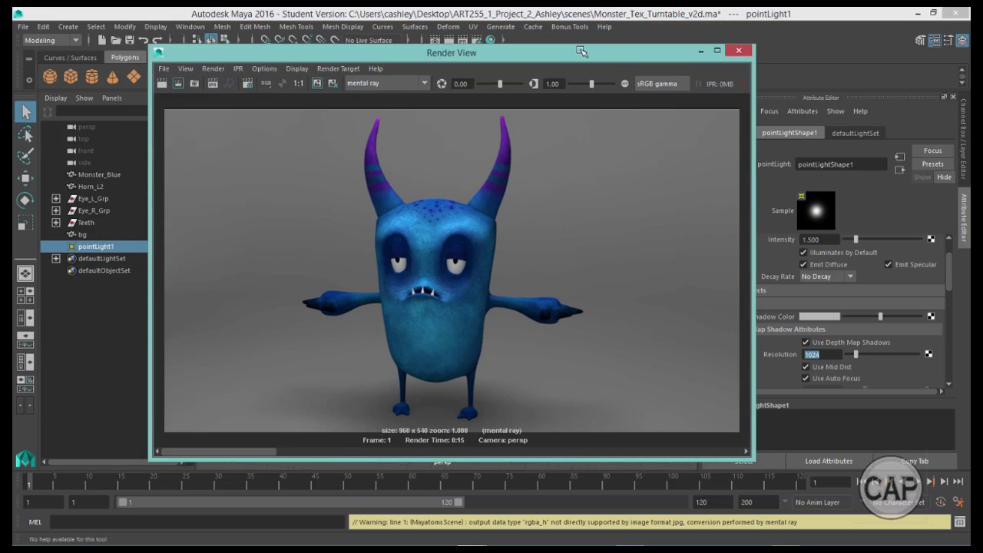
click(741, 51)
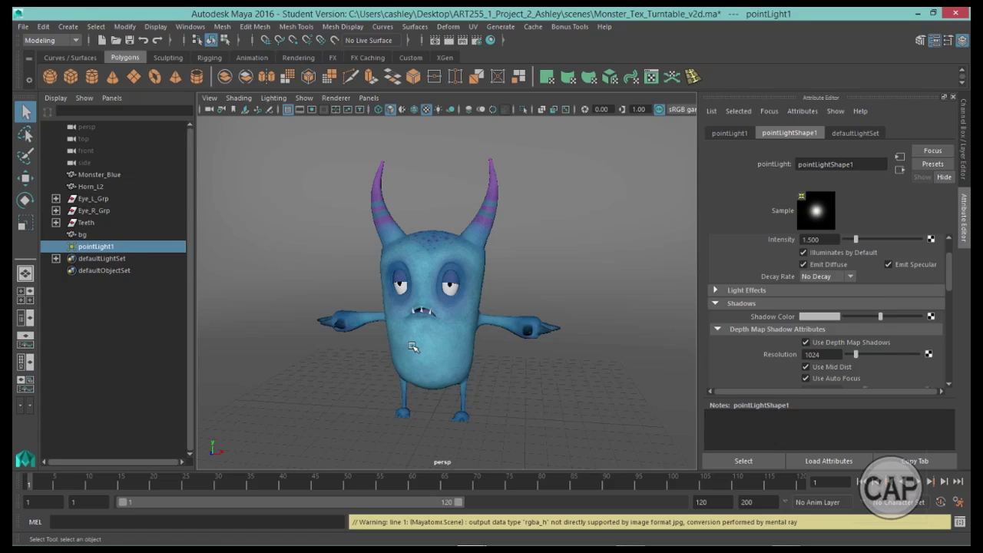
Group Monster_Blue, Horn_L2, Eye_L_Grp, Eye_R_Grp and Teeth, leaving the bg mesh out.
click(107, 176)
drag(107, 176, 105, 232)
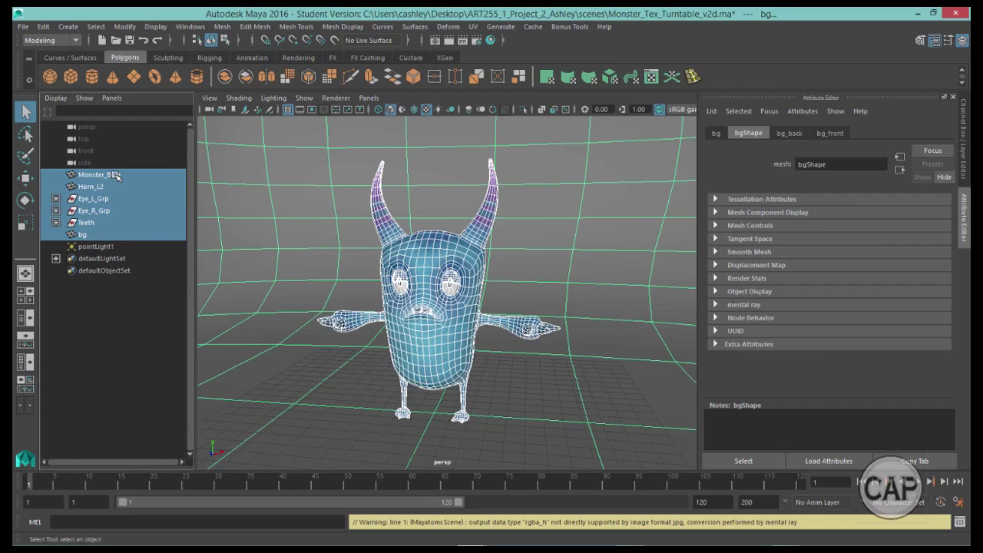
ctrl+click(86, 234)
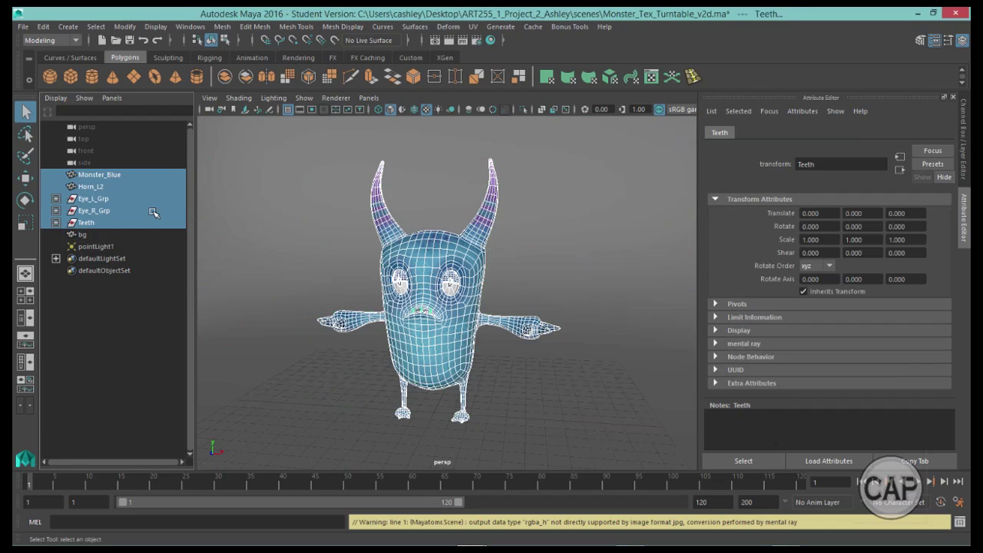
key(ctrl+g)
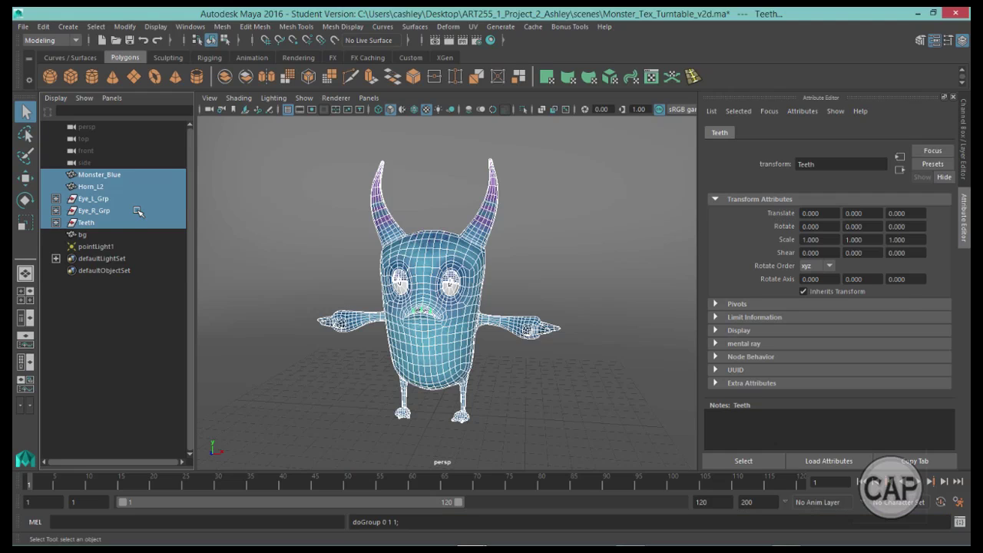
Rename the new group as Turntable and key its transforms at frame 1.
double_click(89, 199)
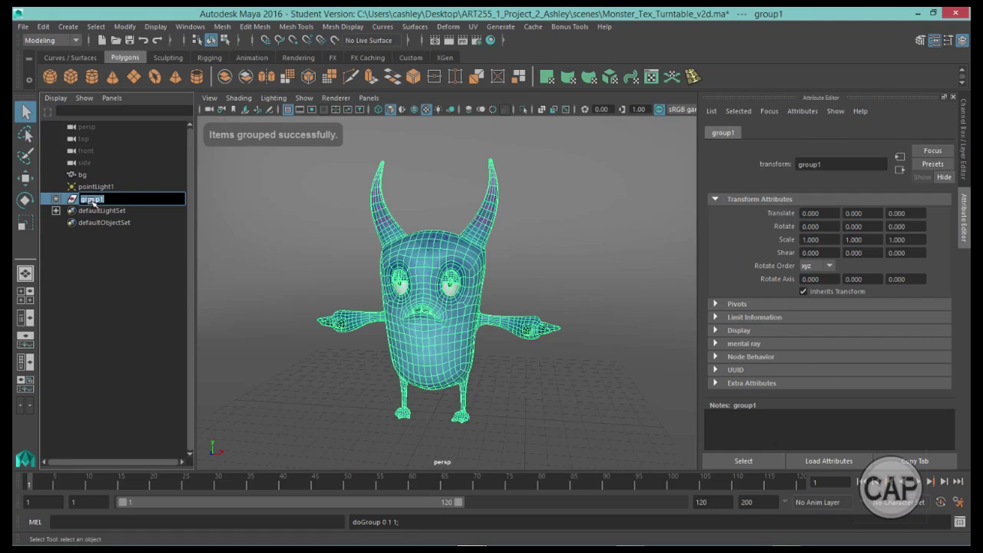
text(turn)
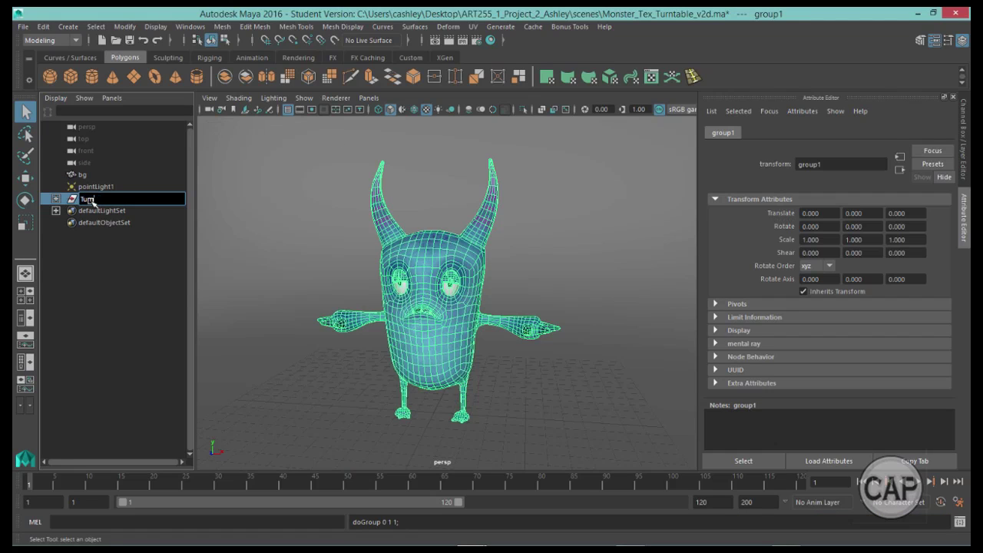
text(table)
key(Return)
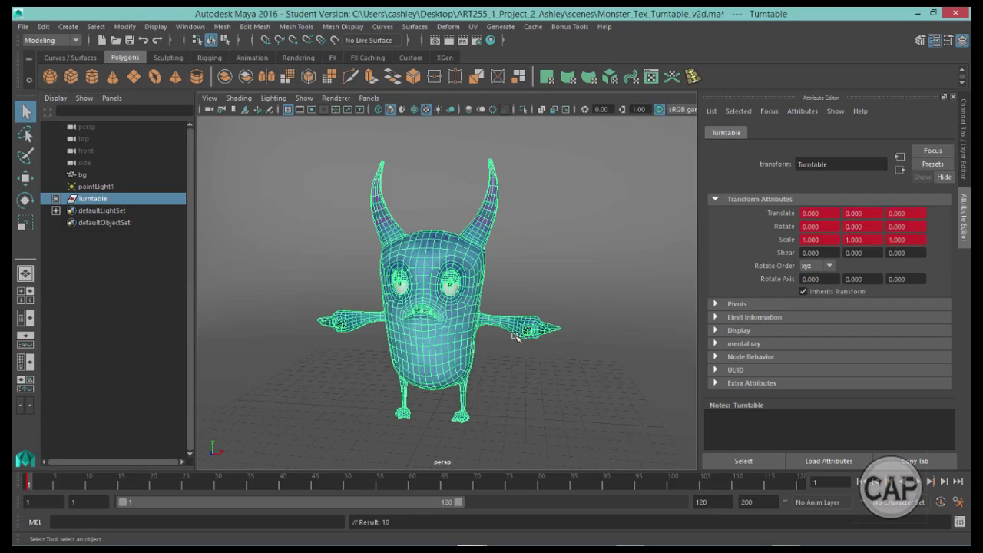
Show the Turntable group's channels and set the animation end and playback end to frame 300.
click(608, 335)
click(963, 137)
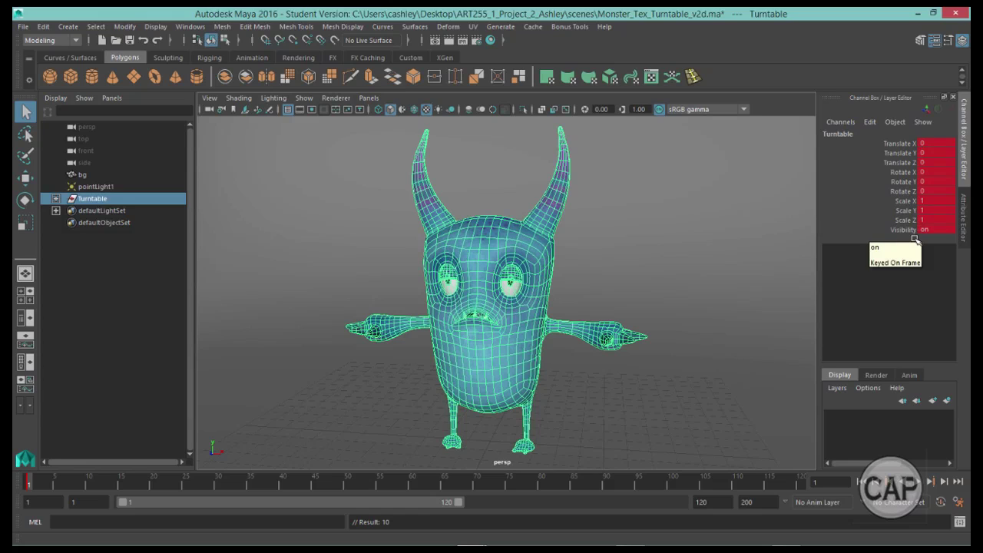
double_click(737, 502)
key(Return)
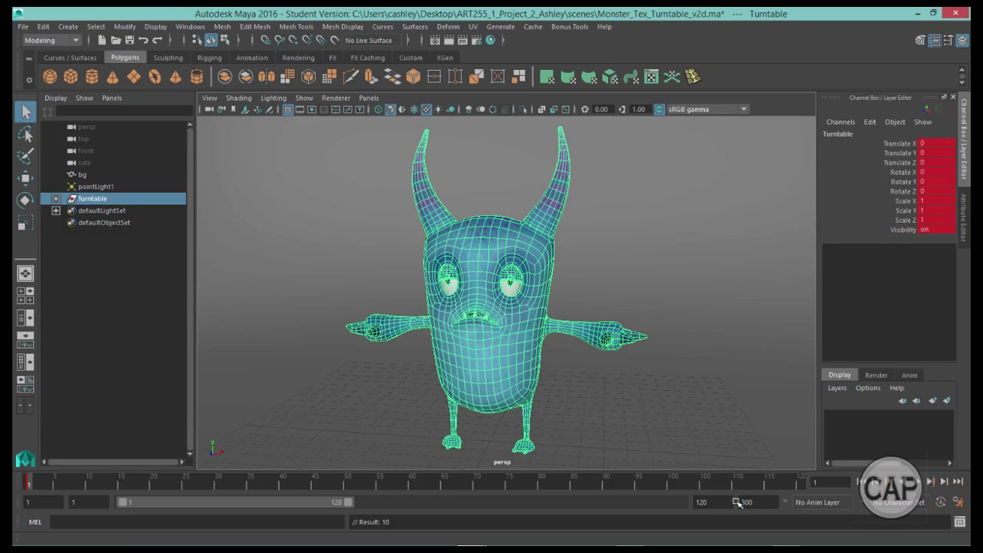
double_click(714, 503)
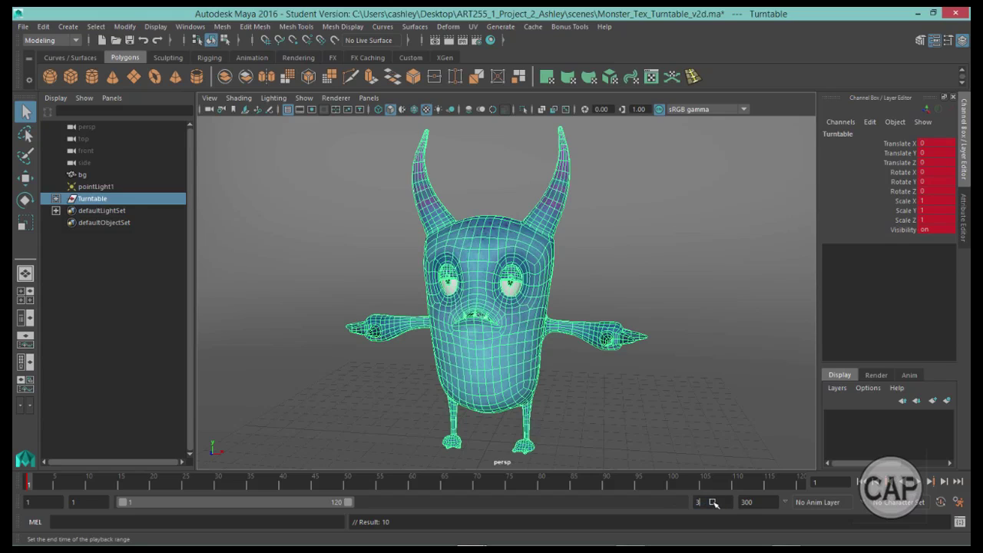
key(Return)
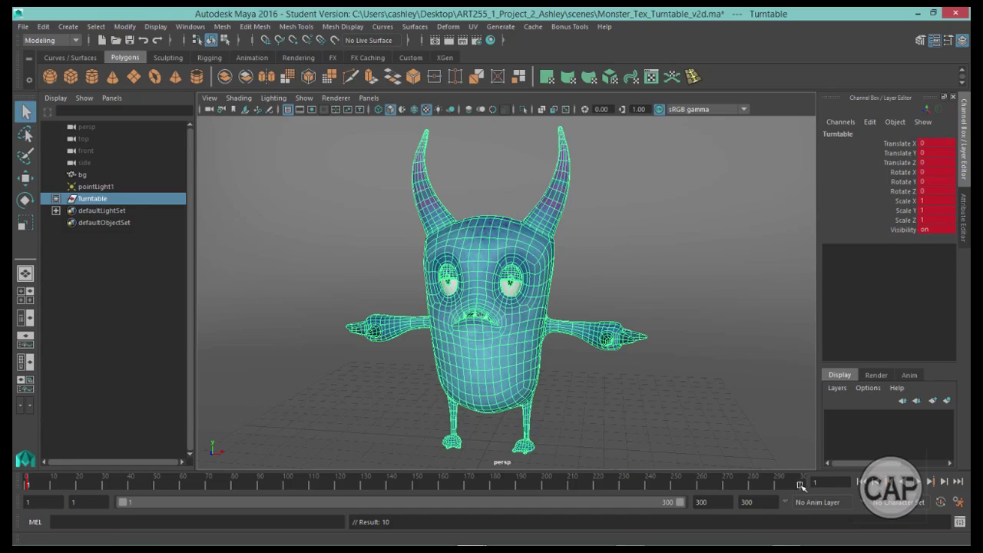
Set the Turntable group's Rotate Y to 360 at frame 300 and key its transforms there.
click(800, 484)
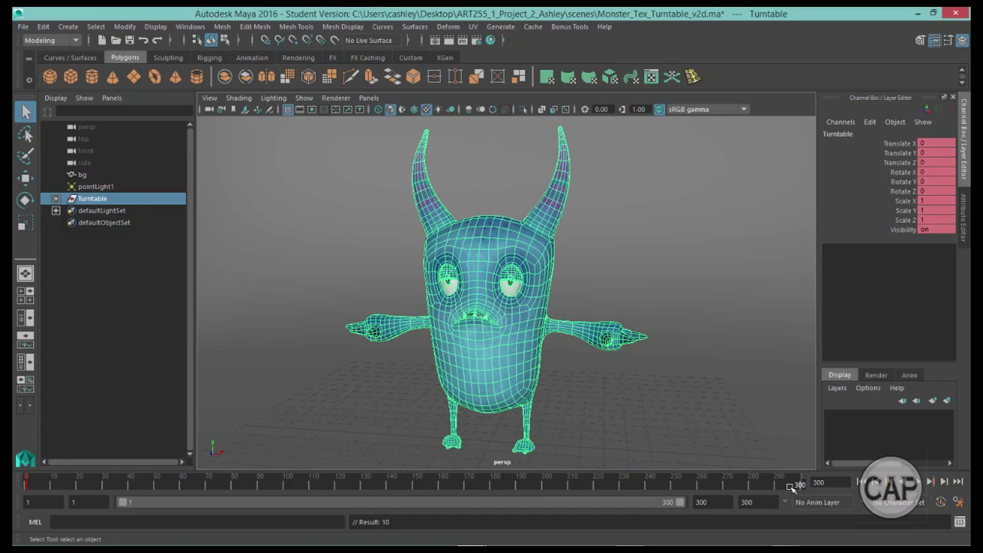
click(901, 182)
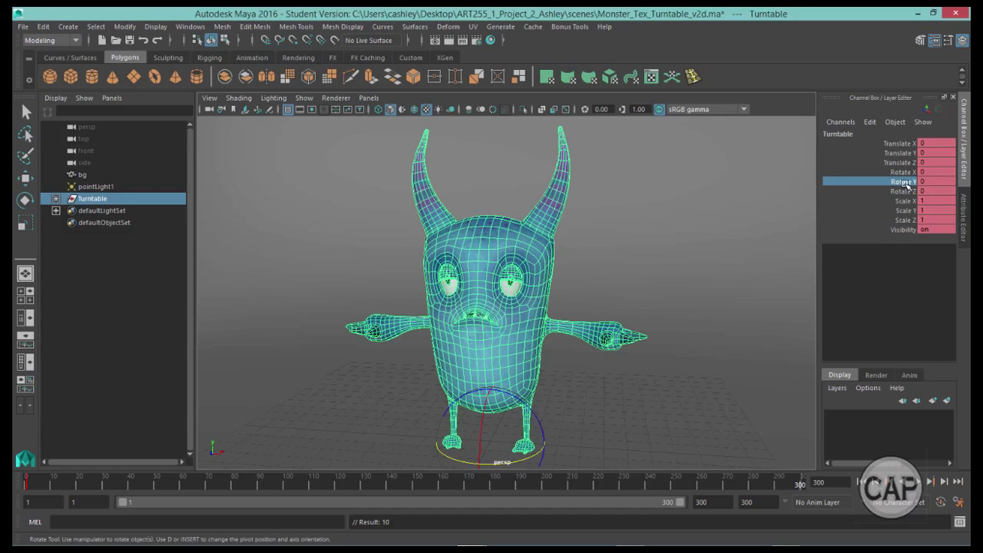
middle_drag(615, 223, 382, 224)
middle_drag(655, 241, 521, 231)
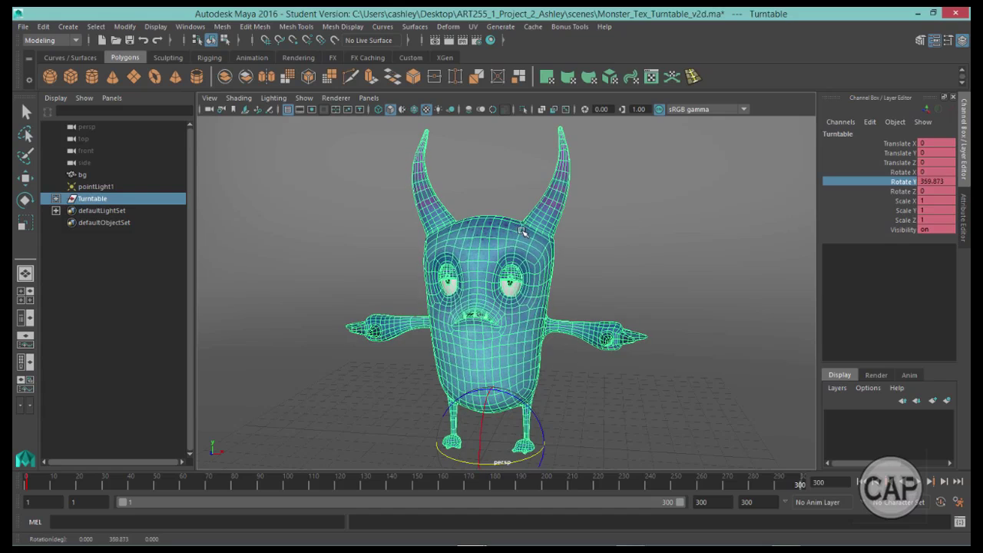
click(950, 183)
drag(950, 183, 928, 182)
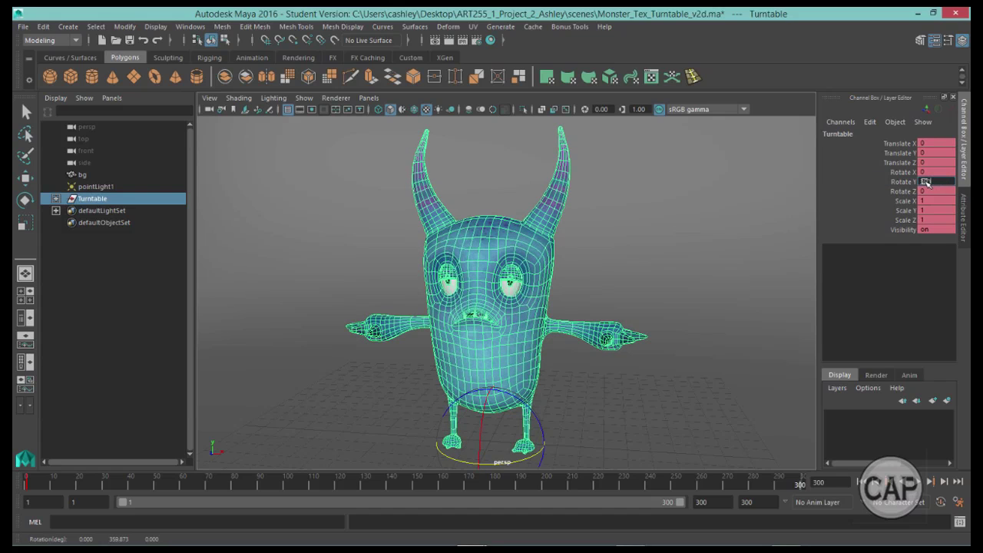
text(60)
key(Return)
key(s)
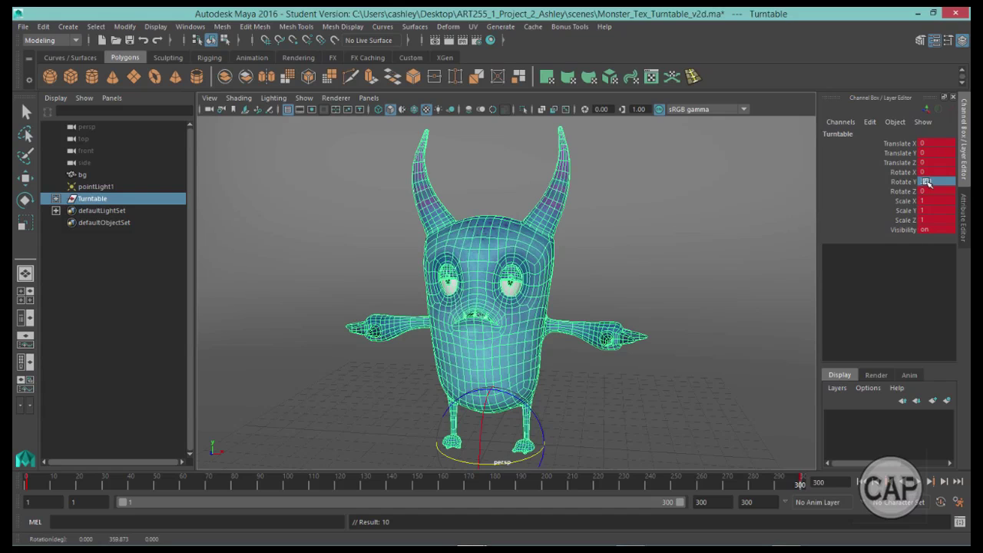
Play back the turntable animation with the monster deselected to check the rotation, and stop it.
key(alt+v)
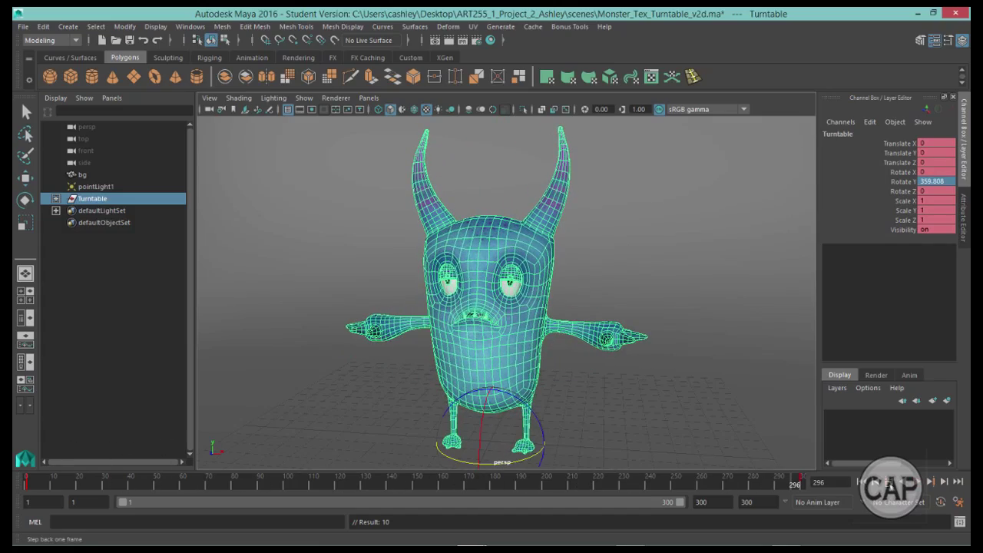
click(931, 482)
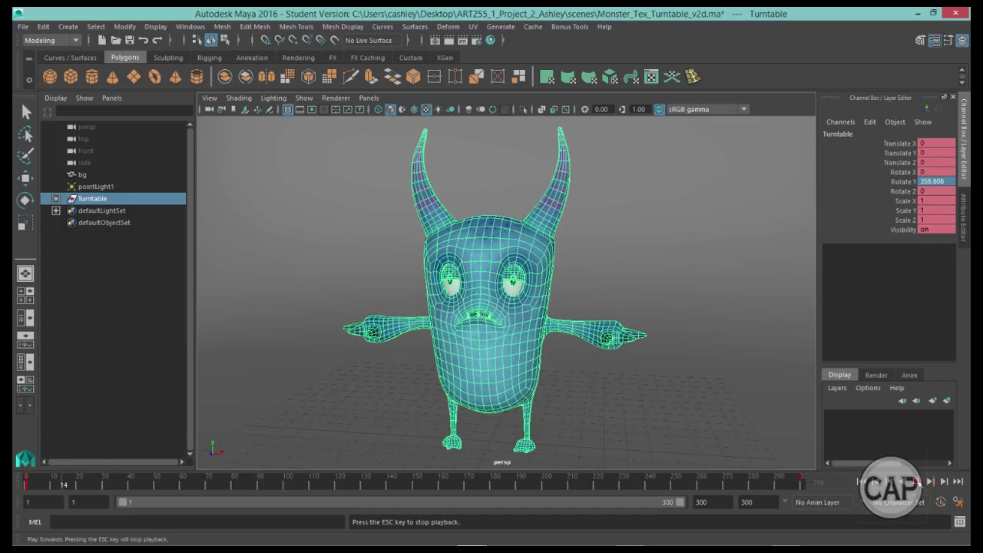
click(724, 402)
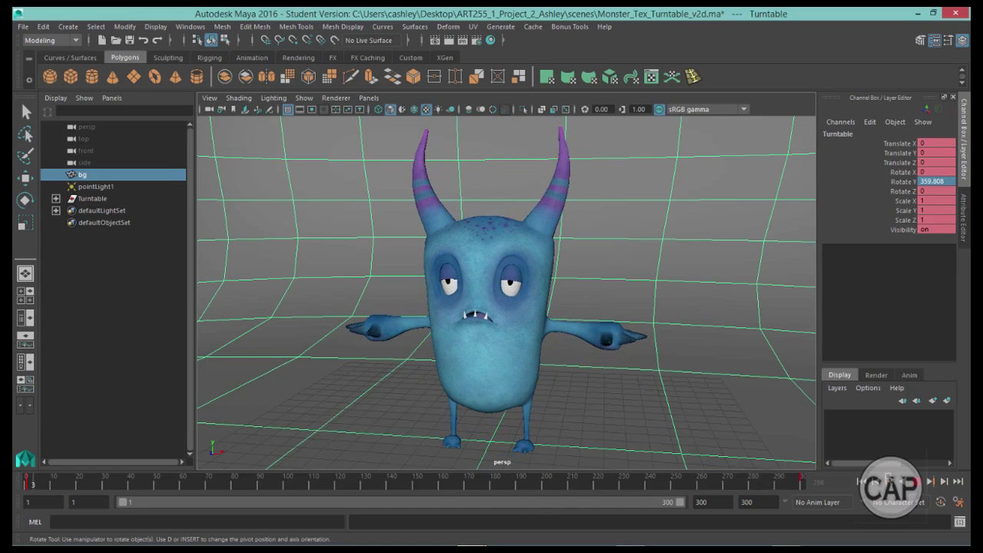
key(Escape)
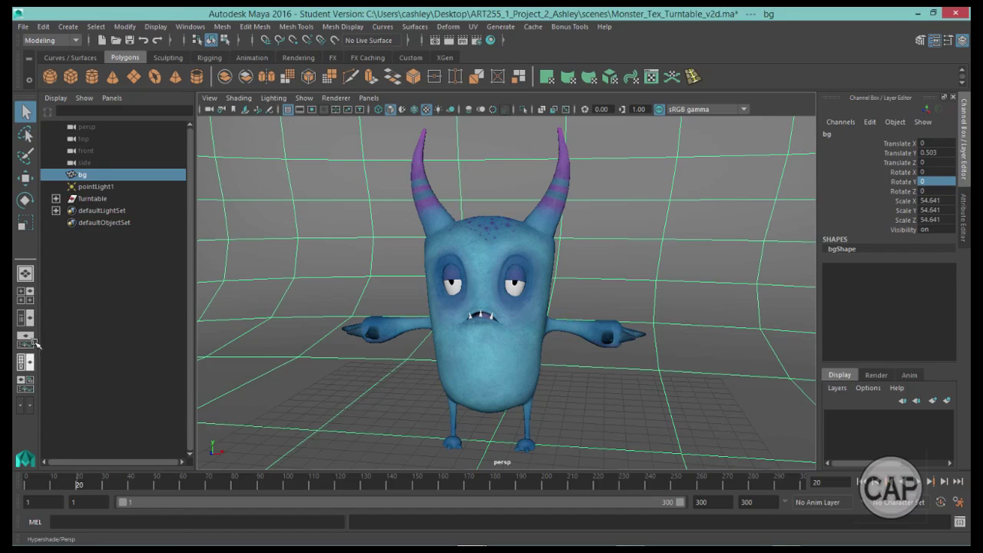
Show the Turntable group's animation curves in the Graph Editor and give all its keys linear tangents.
click(91, 188)
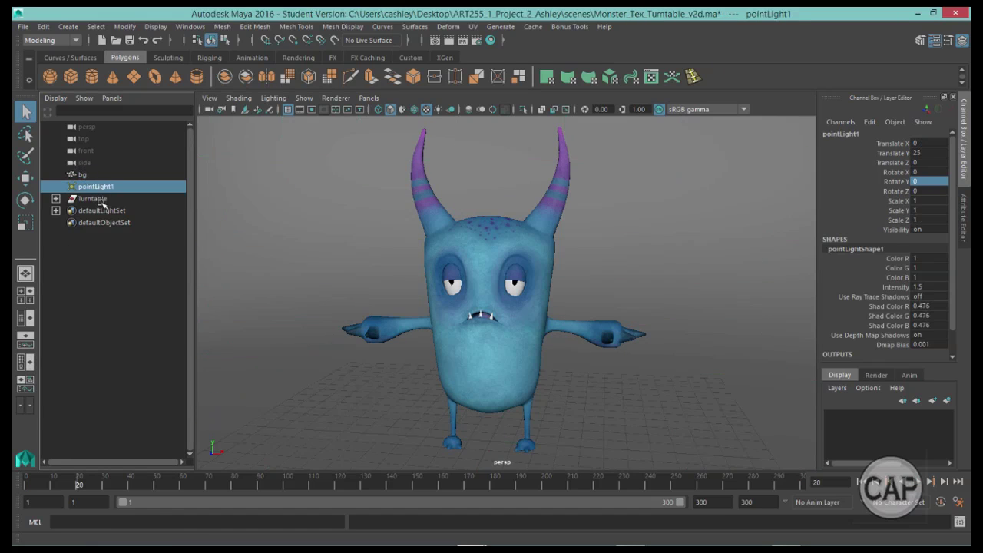
click(90, 199)
click(25, 340)
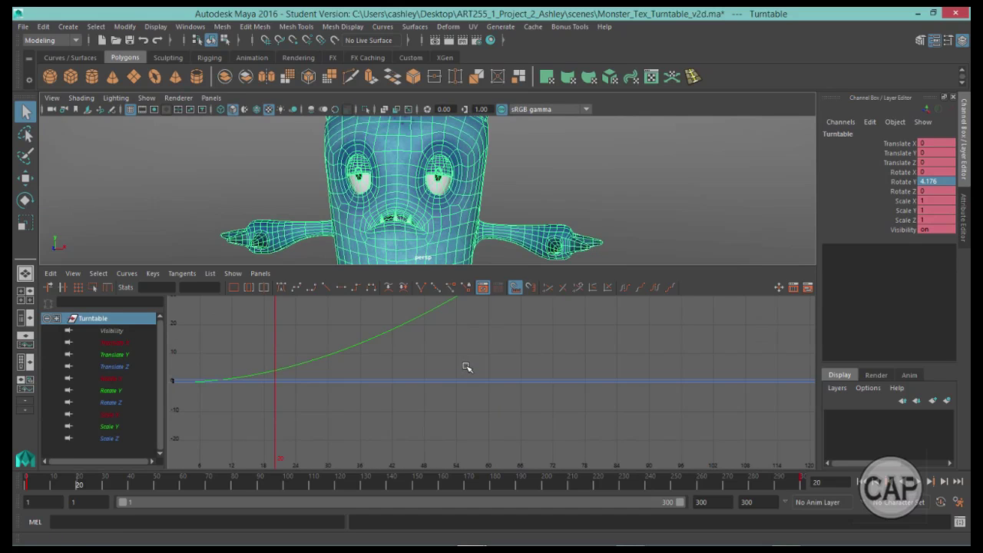
key(f)
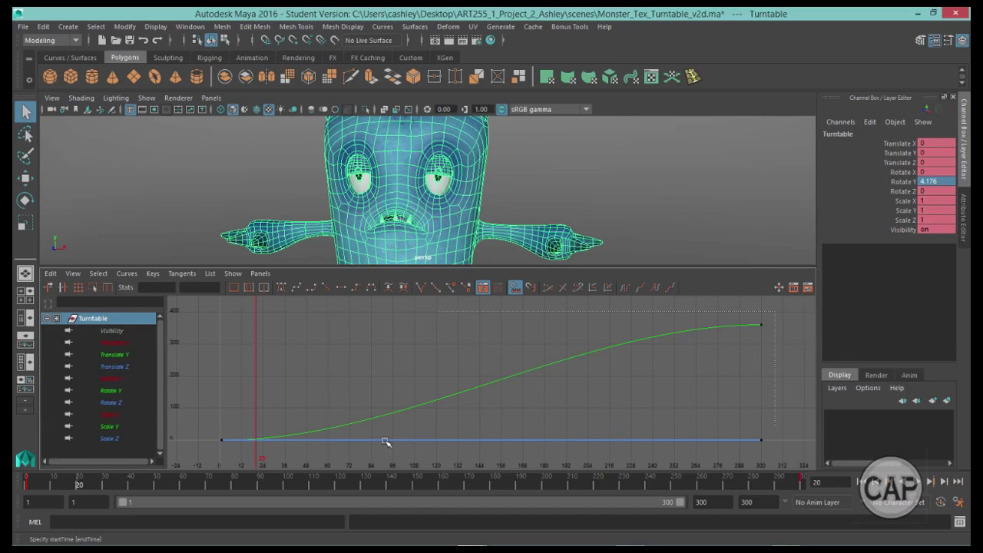
drag(215, 455, 283, 349)
click(326, 288)
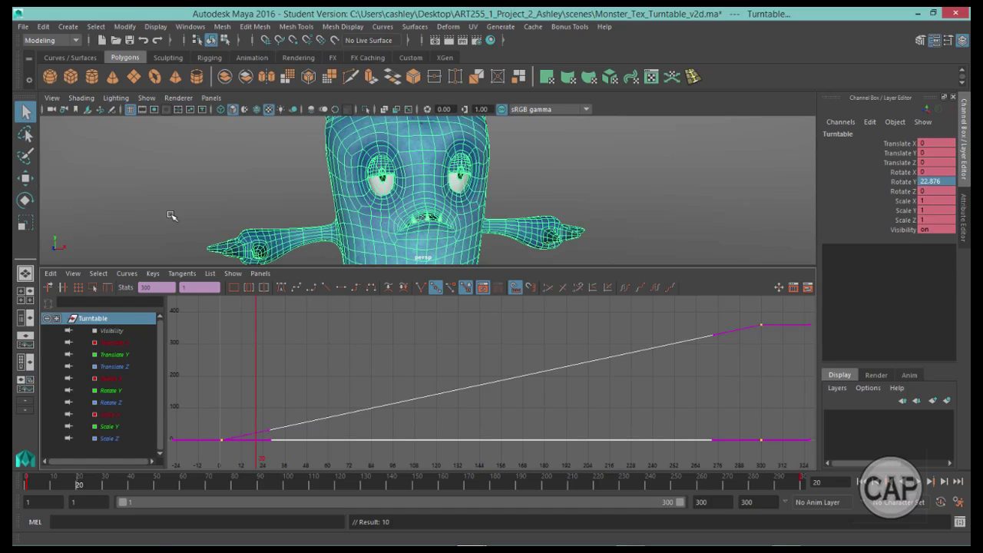
Maximize the perspective view and play back the turntable to check for constant rotation speed.
key(space)
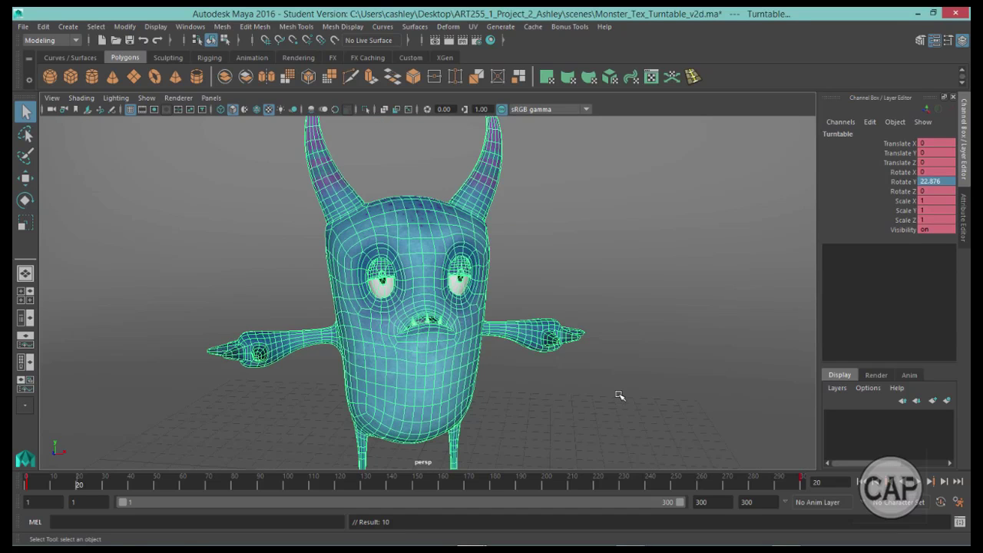
alt+right_drag(633, 394, 500, 364)
alt+drag(500, 364, 498, 369)
click(781, 381)
click(917, 481)
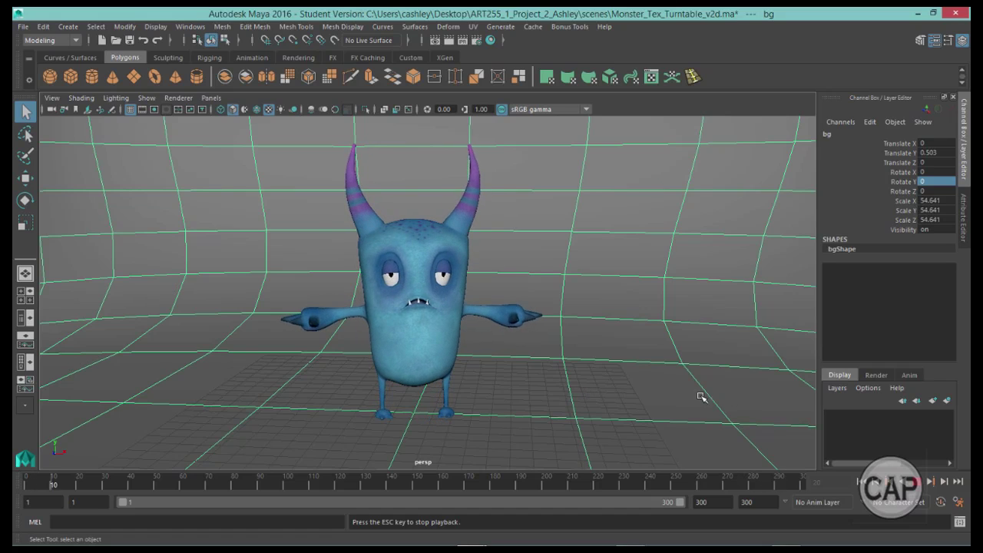
click(914, 484)
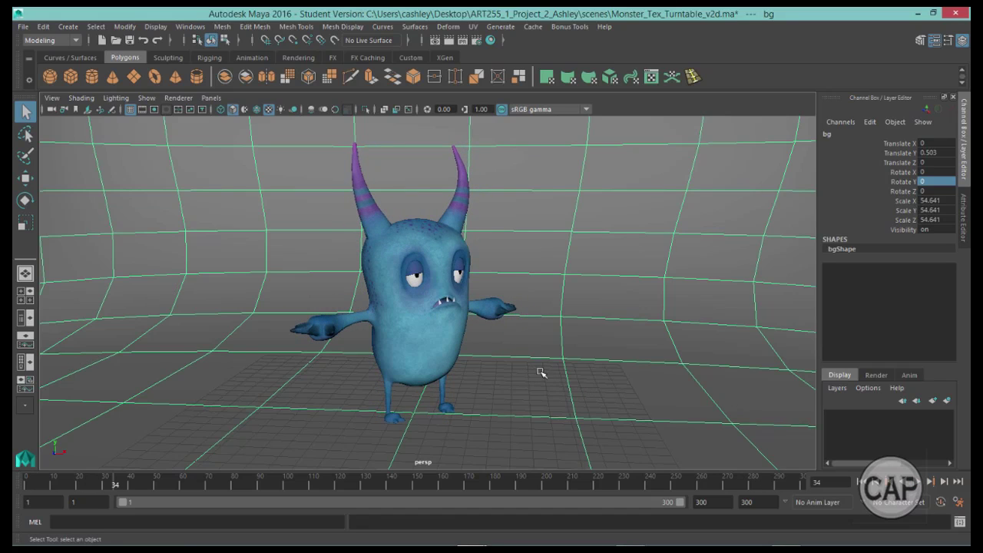
Bring back the Outliner beside the perspective view and create a basic one-node camera.
alt+right_drag(541, 372, 511, 369)
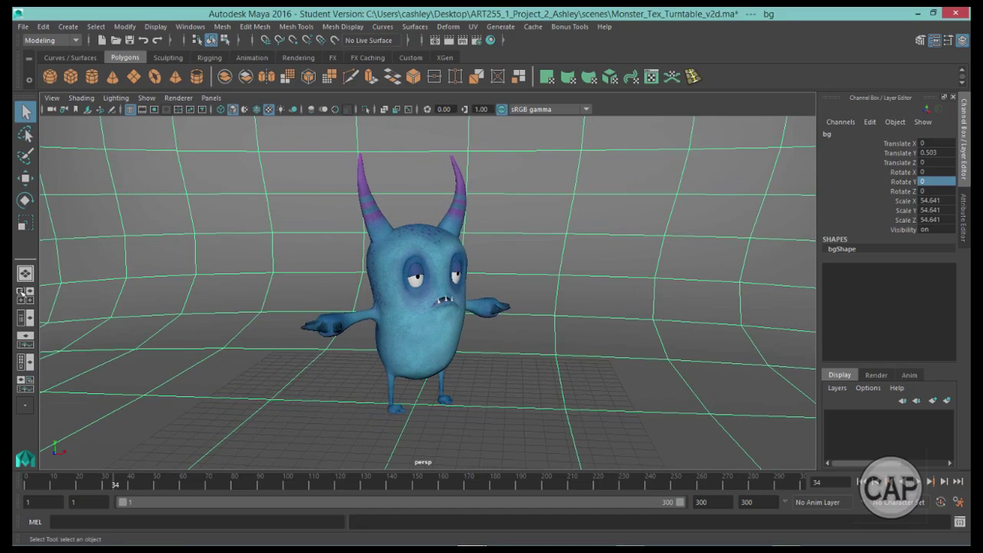
click(26, 317)
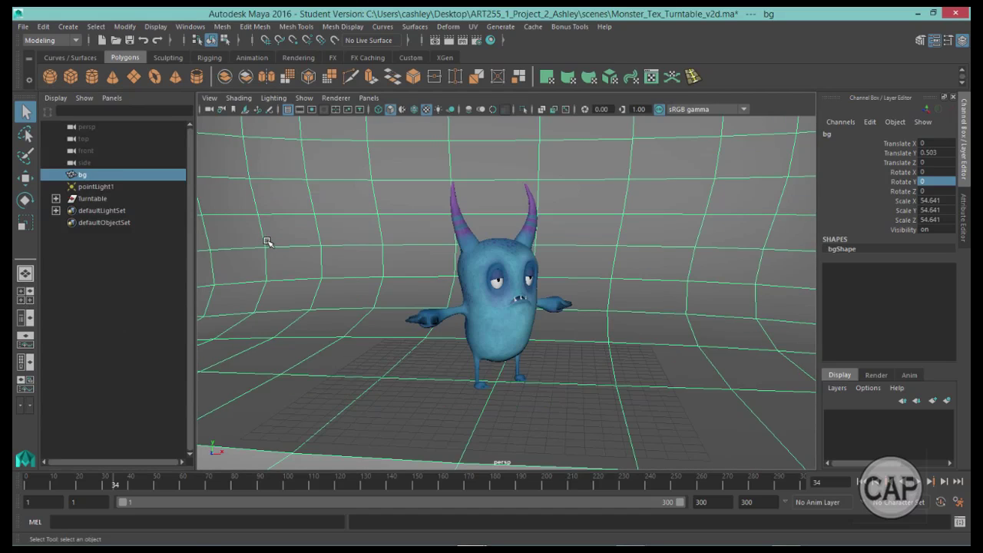
alt+middle_drag(268, 241, 268, 251)
alt+right_drag(297, 293, 518, 273)
click(67, 27)
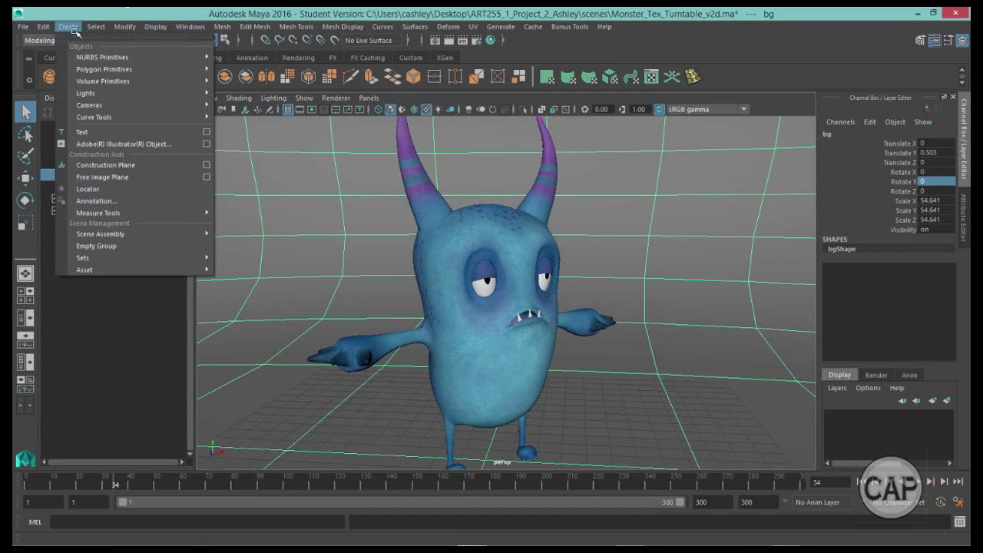
mouse_move(90, 108)
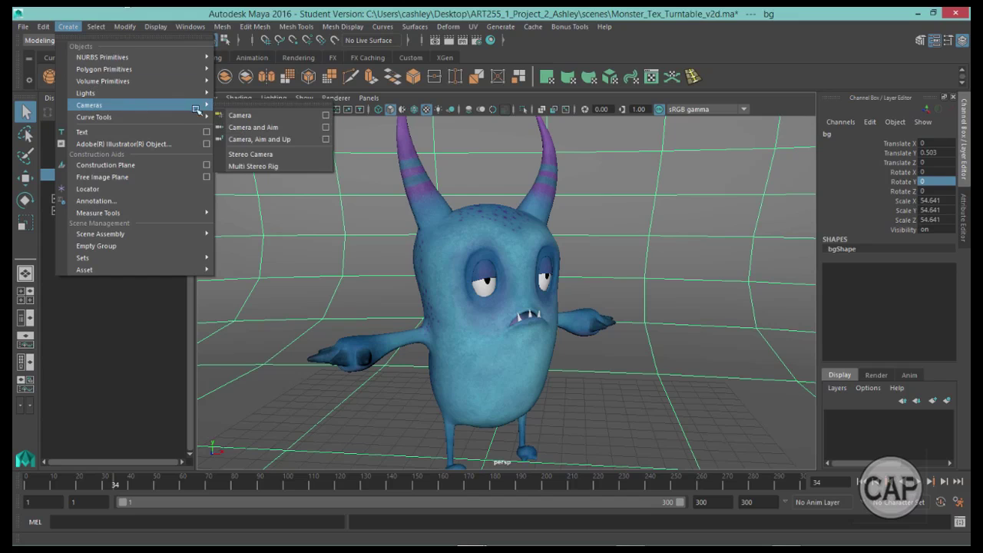
click(234, 114)
Look through camera1 and pull it back from the origin until it roughly frames the monster from the front.
alt+middle_drag(614, 384, 613, 362)
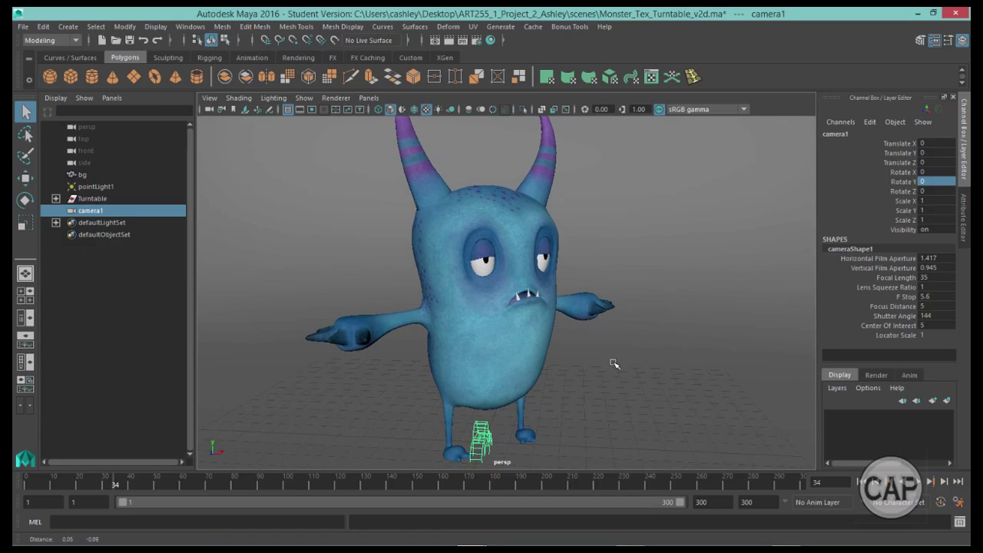
click(374, 100)
click(408, 144)
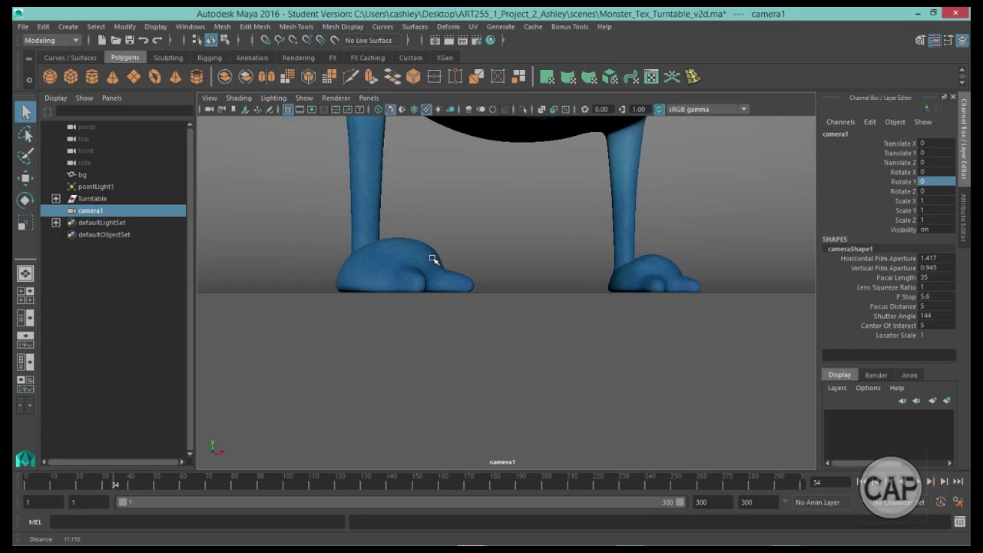
alt+right_drag(495, 259, 450, 259)
alt+middle_drag(665, 273, 654, 344)
alt+right_drag(654, 345, 583, 312)
alt+drag(637, 321, 566, 322)
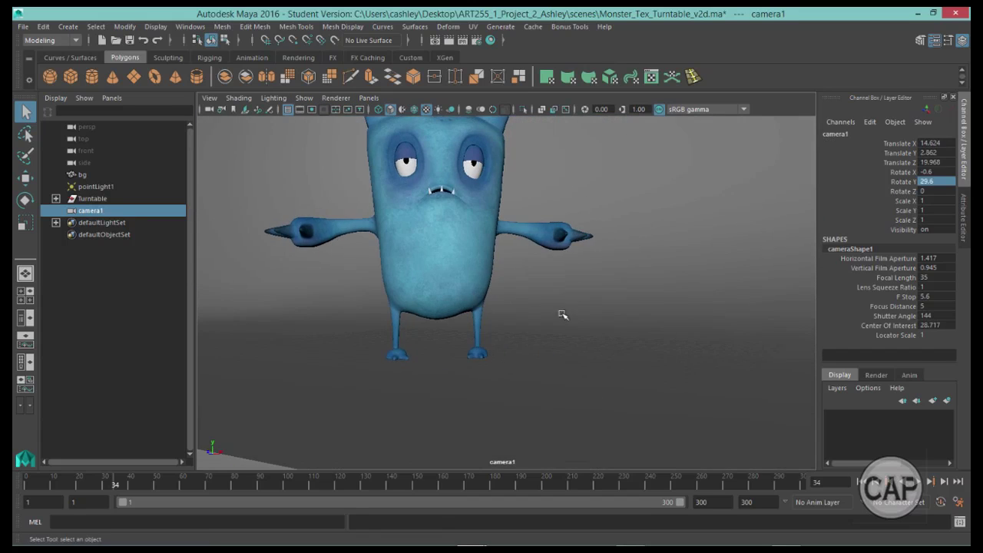
alt+middle_drag(604, 308, 625, 345)
alt+right_drag(626, 345, 569, 323)
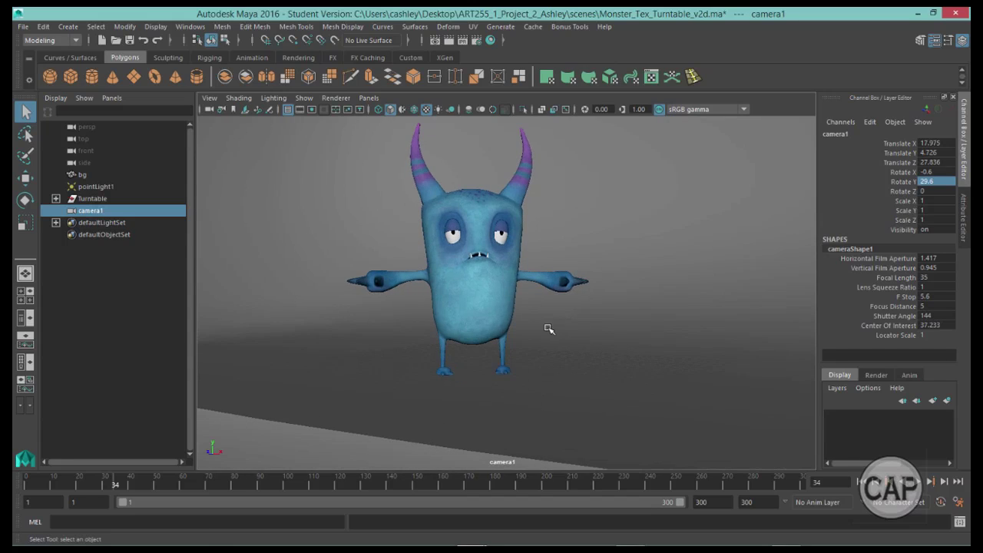
alt+drag(548, 330, 586, 331)
alt+right_drag(587, 331, 615, 331)
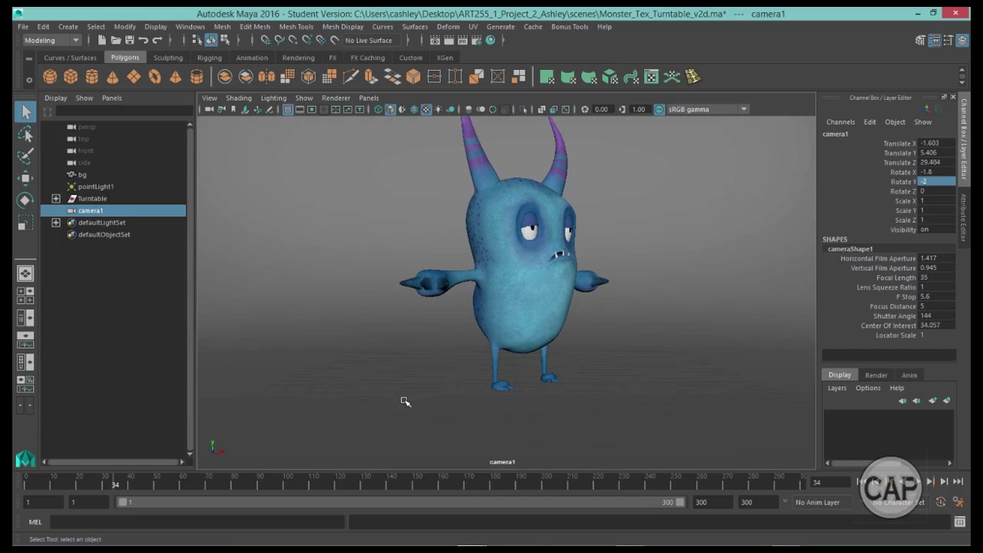
Go to frame 1 and adjust camera1 so the whole monster, slightly turned, fills the view's height.
click(26, 482)
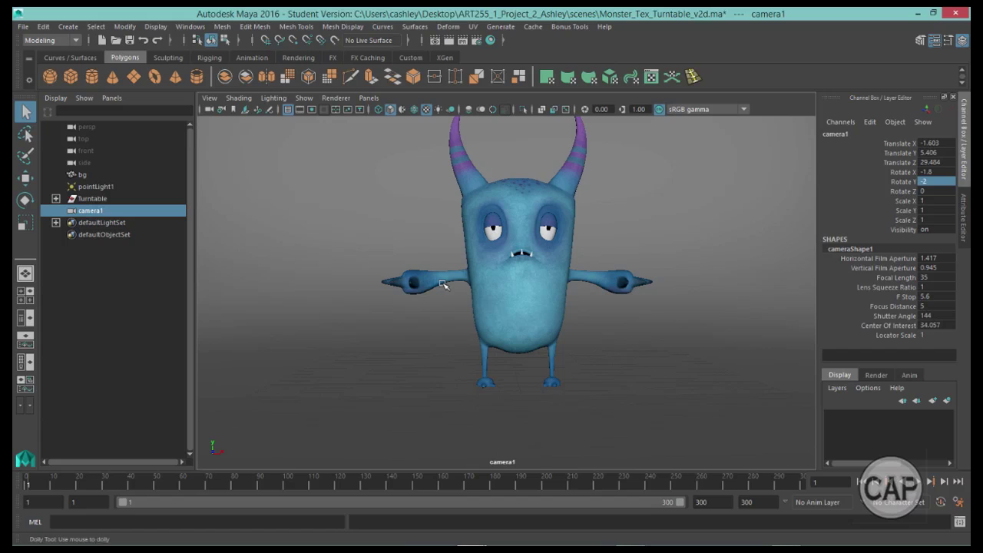
alt+right_drag(453, 283, 504, 298)
alt+drag(504, 298, 472, 313)
alt+right_drag(530, 323, 496, 327)
alt+middle_drag(476, 278, 521, 312)
In the common Render Settings, make camera1 the renderable camera instead of persp.
click(490, 40)
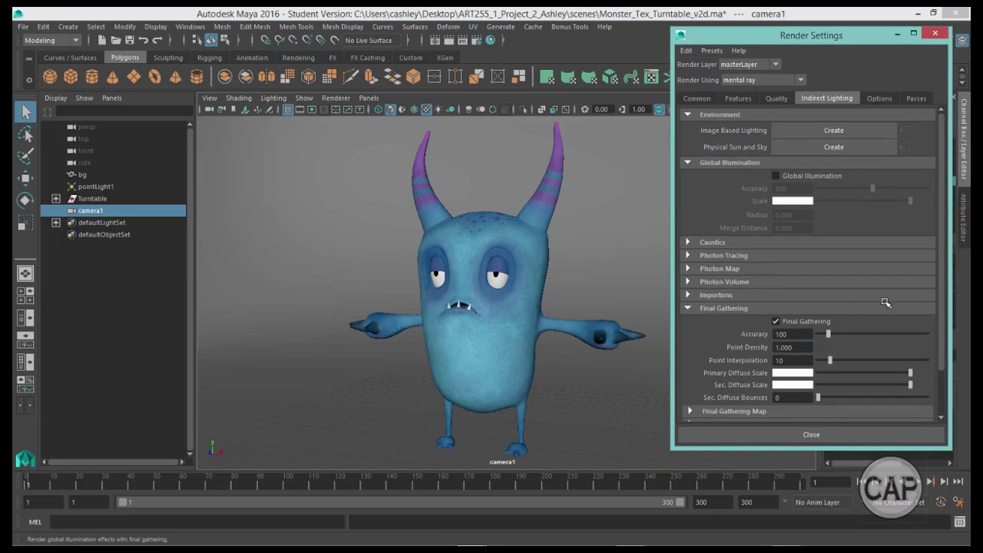
drag(940, 321, 940, 345)
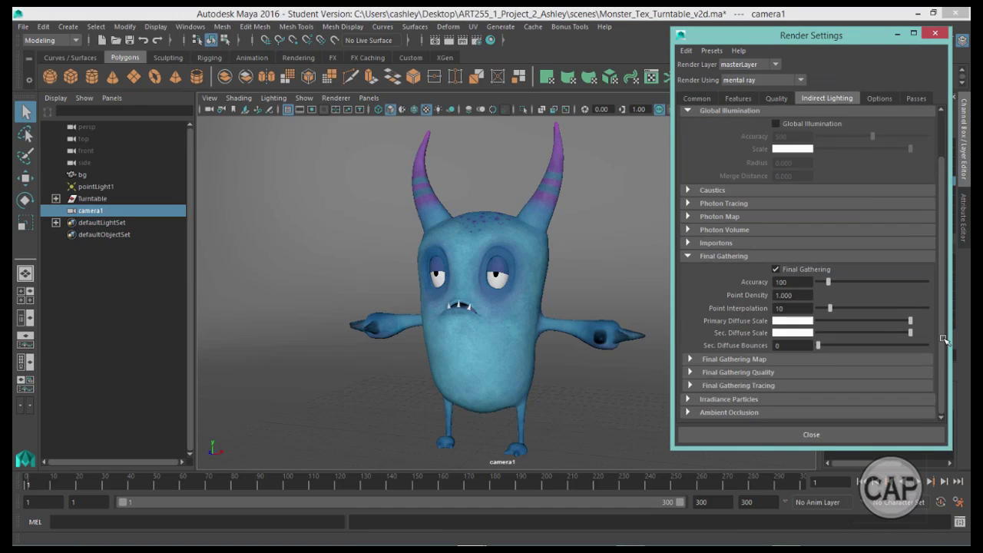
scroll(884, 292, up, 3)
click(696, 99)
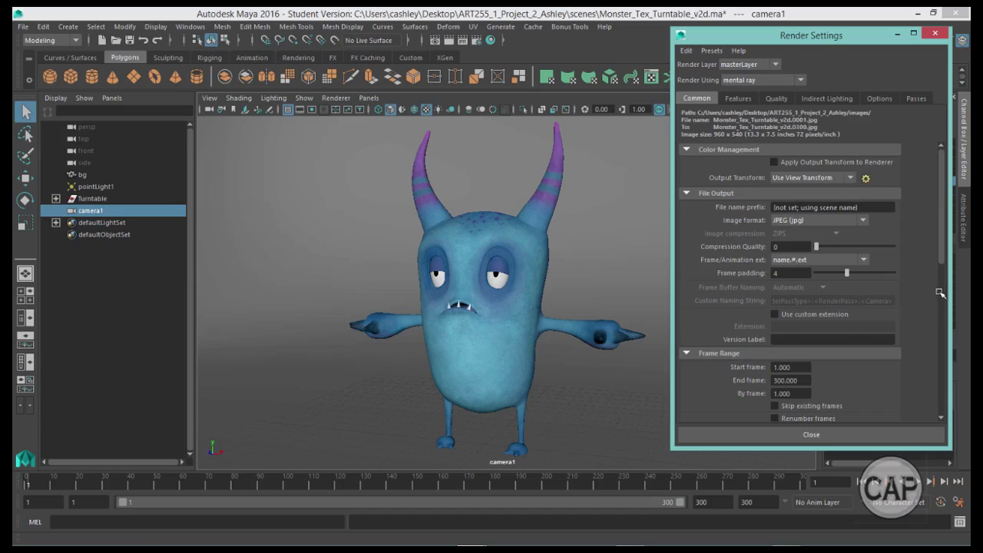
drag(942, 259, 941, 342)
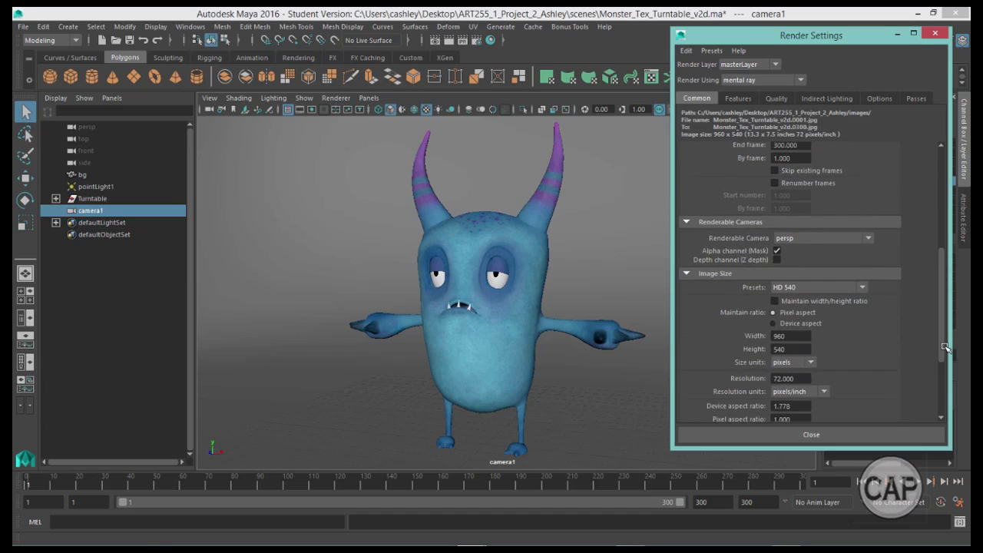
click(799, 245)
click(791, 282)
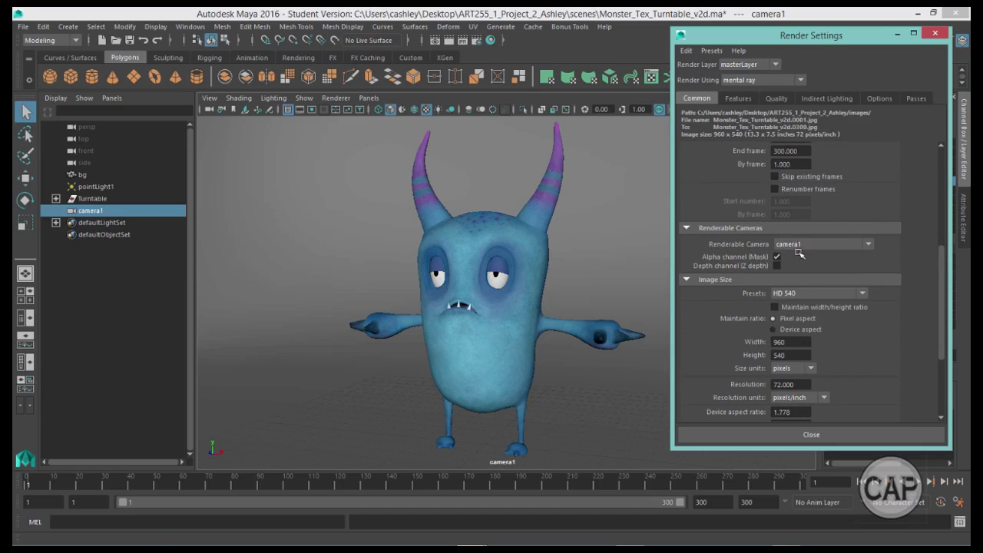
Set the render image size to the HD 720 preset.
click(804, 293)
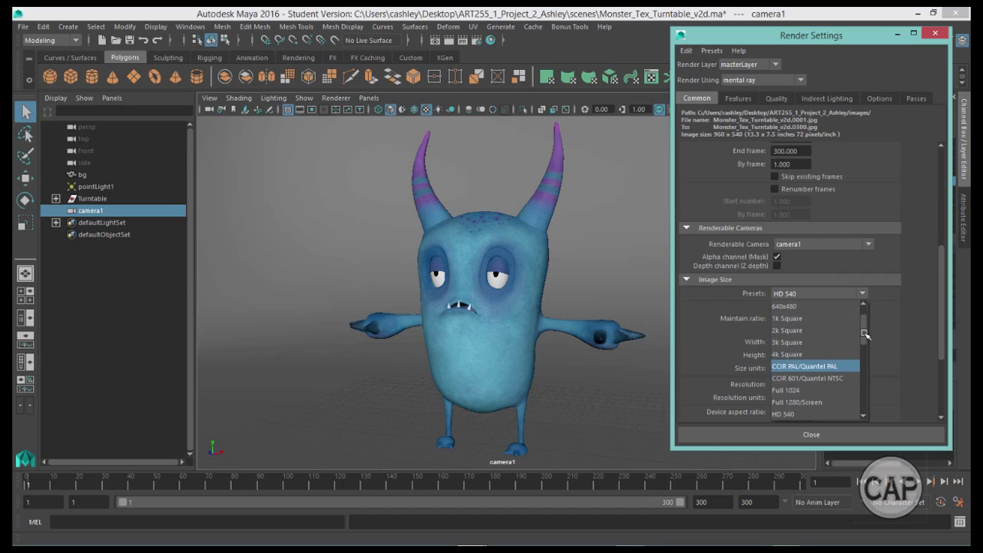
drag(865, 336, 863, 347)
click(845, 366)
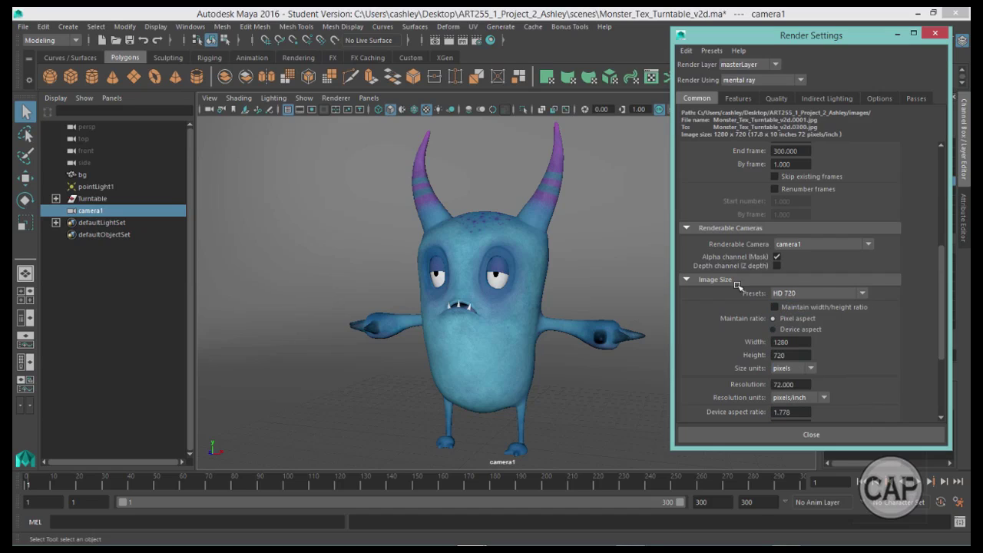
Rename camera1 to RenderCam in the Outliner.
drag(745, 39, 767, 39)
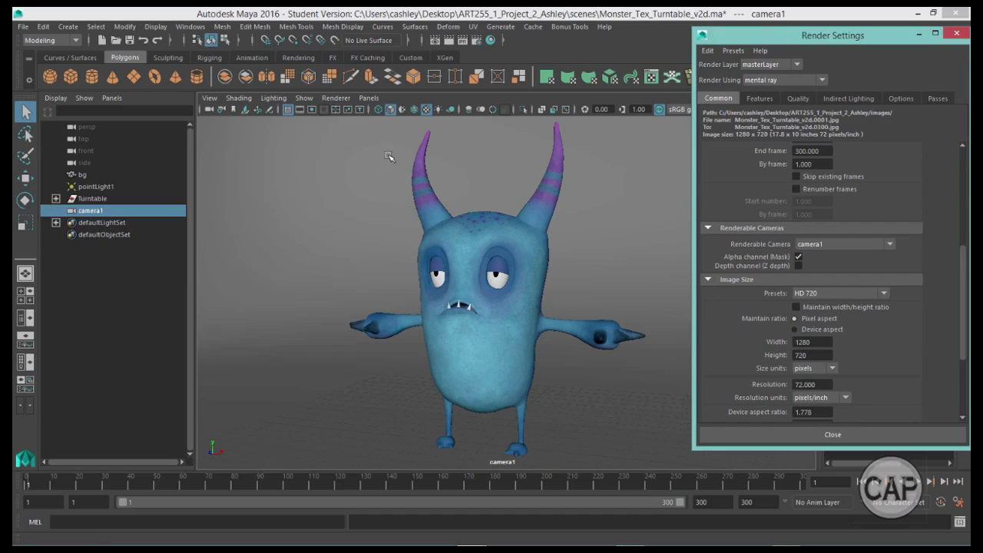
double_click(89, 210)
text(Render)
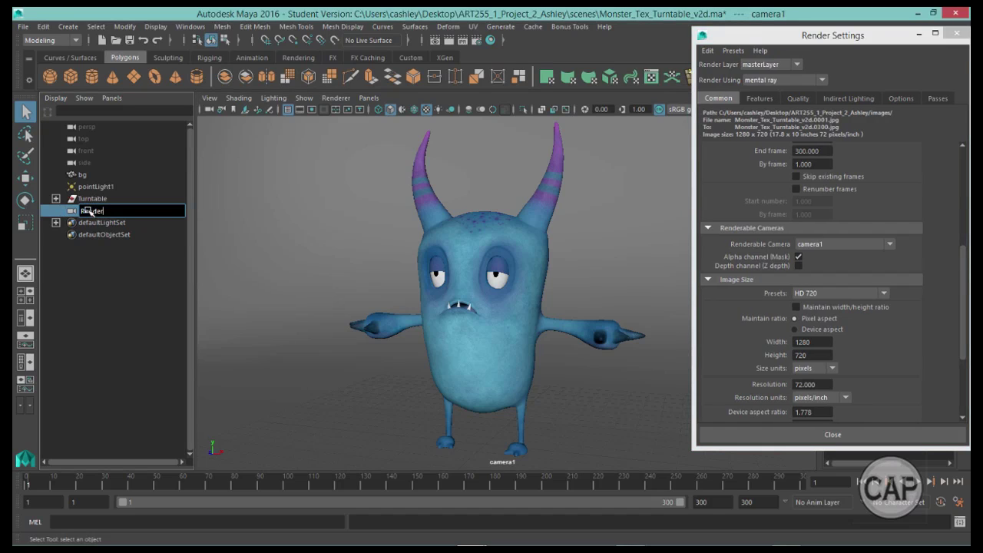
text(Cam)
key(Return)
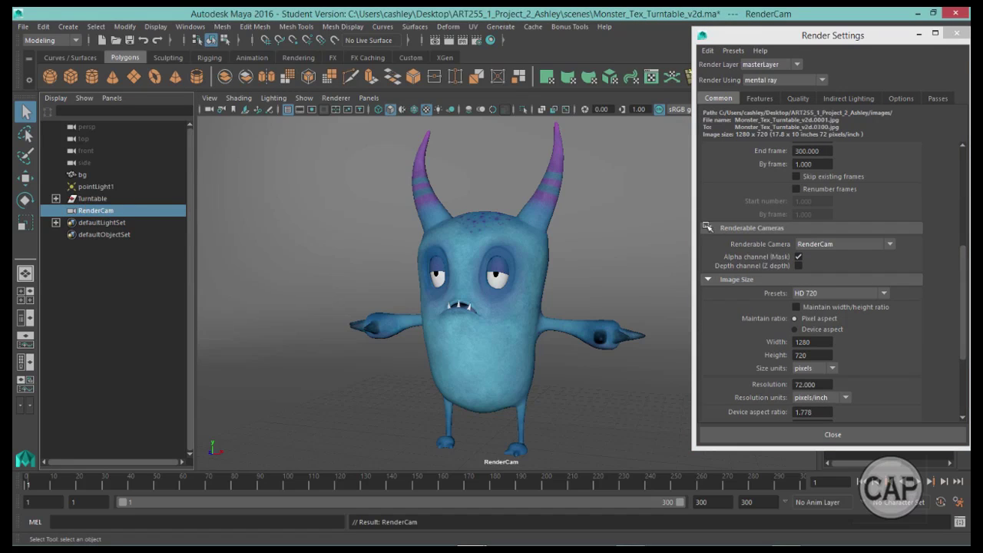
Turn on the resolution gate in the RenderCam view and reframe the monster smaller, with margin inside the gate.
drag(865, 36, 872, 46)
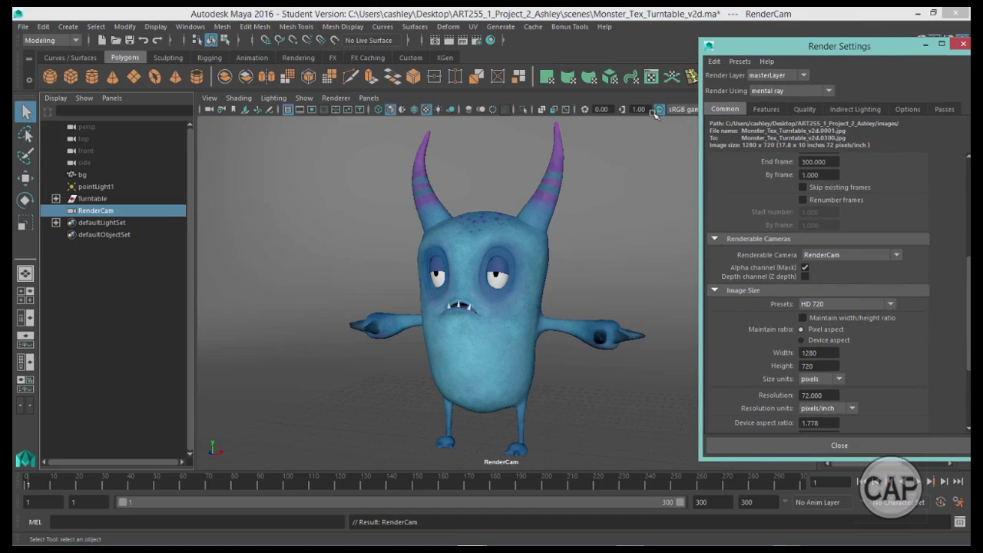
click(309, 110)
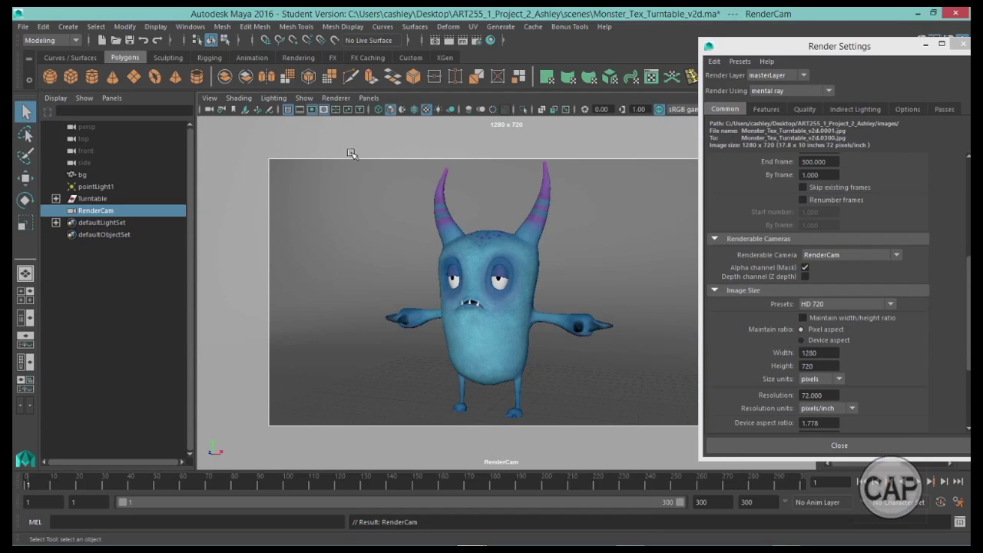
alt+middle_drag(501, 311, 533, 316)
alt+right_drag(535, 315, 504, 313)
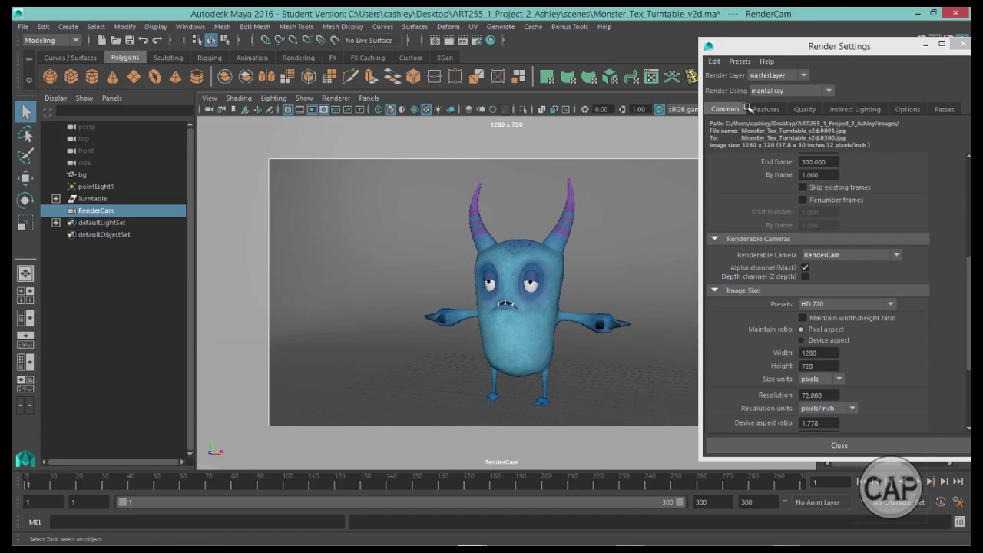
drag(753, 48, 835, 59)
alt+drag(619, 259, 603, 256)
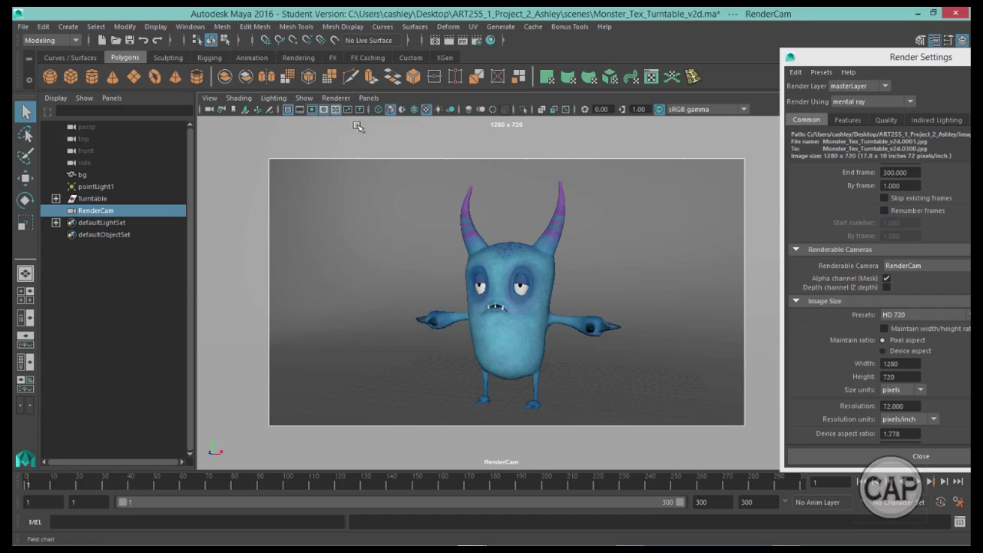
Center the monster in RenderCam's frame using the field chart, check the framing across the turntable animation, and hide the chart.
click(336, 110)
alt+middle_drag(533, 292, 531, 288)
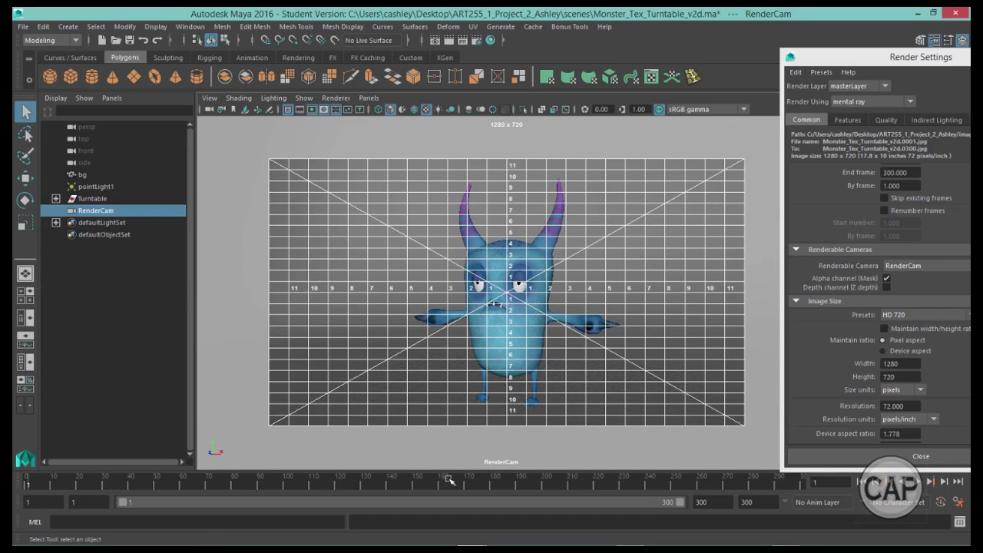
mouse_move(39, 480)
mouse_down()
mouse_move(813, 482)
mouse_move(384, 482)
mouse_move(14, 452)
mouse_up()
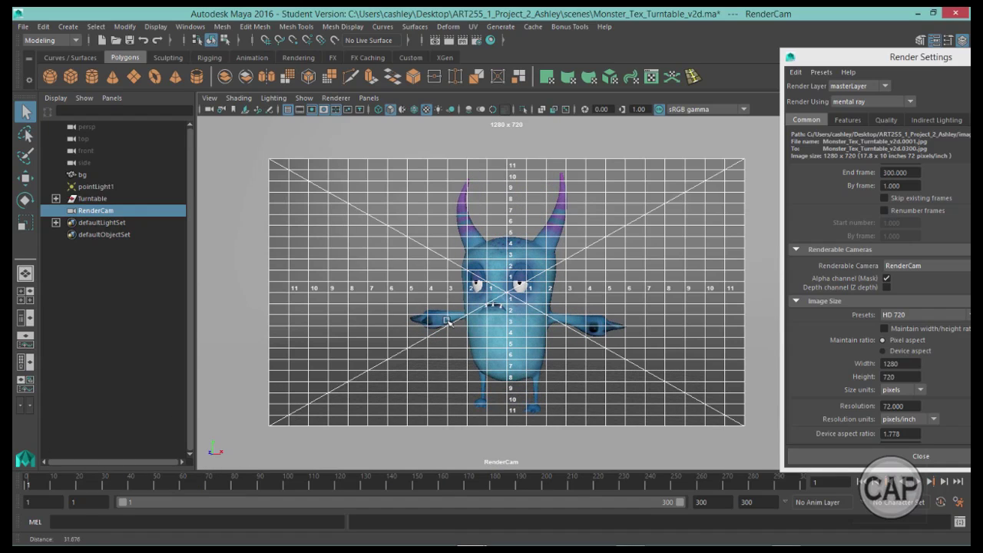
drag(52, 478, 12, 412)
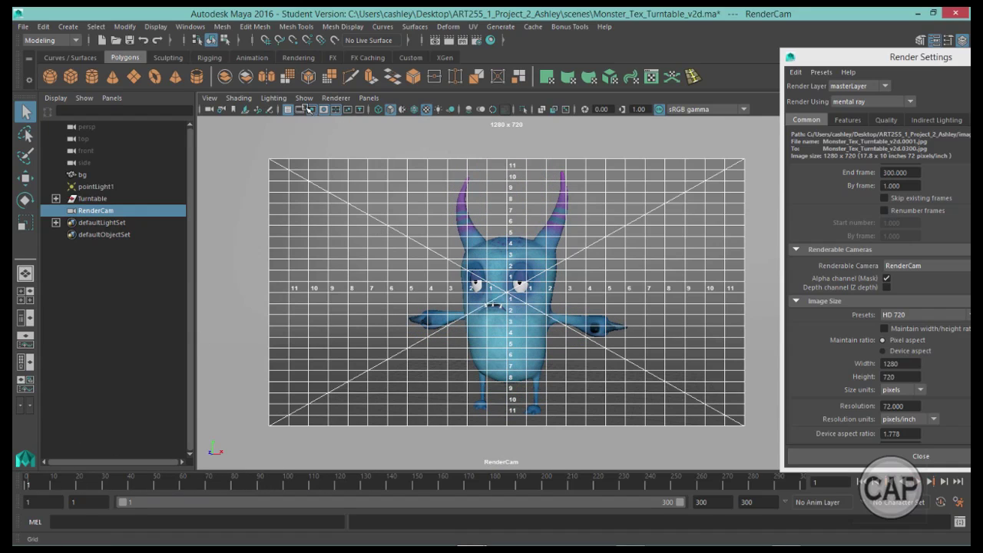
click(336, 109)
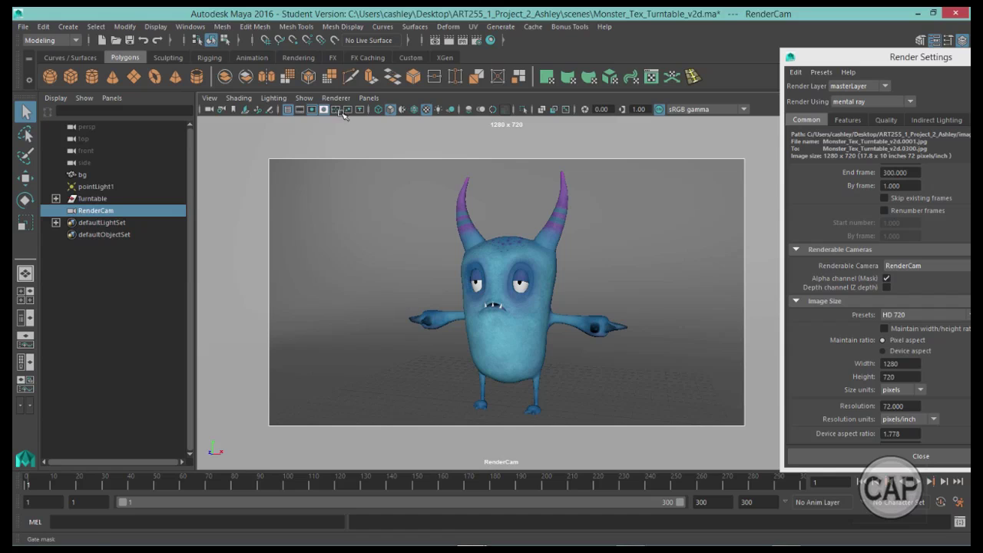
Set the unified sampling quality to 1 in the mental ray render settings.
drag(818, 59, 641, 60)
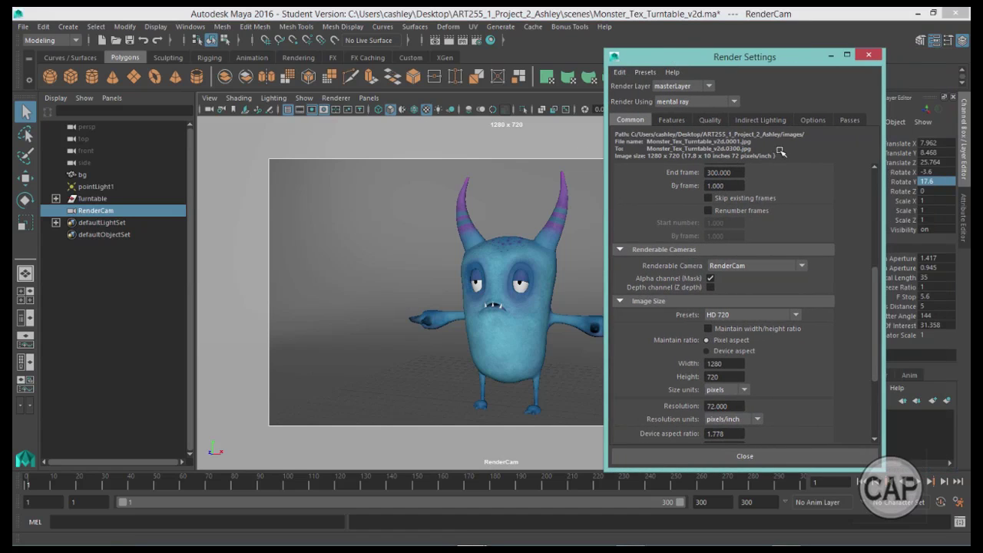
click(715, 120)
drag(728, 165, 696, 164)
text(1)
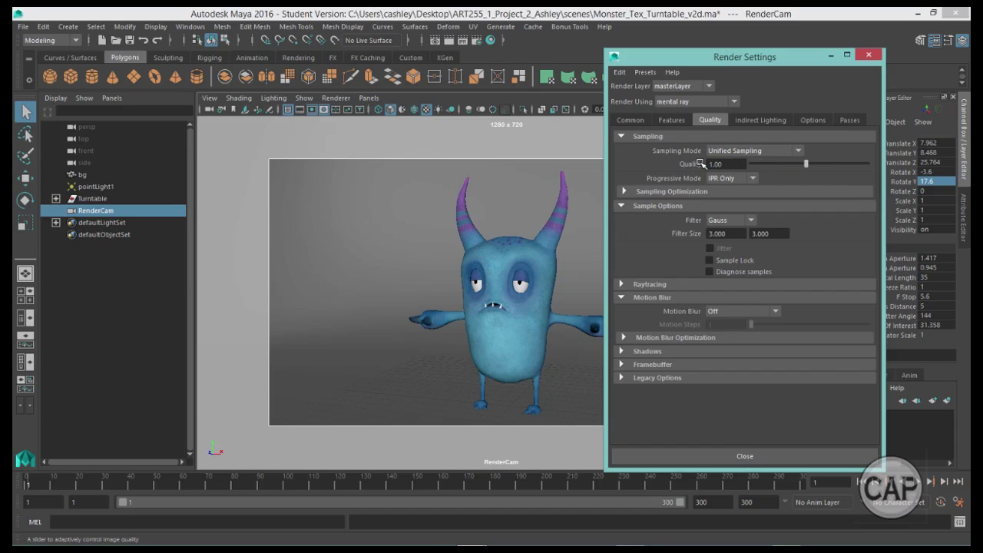
Review the Final Gathering options, the render features and the common file output settings.
click(760, 120)
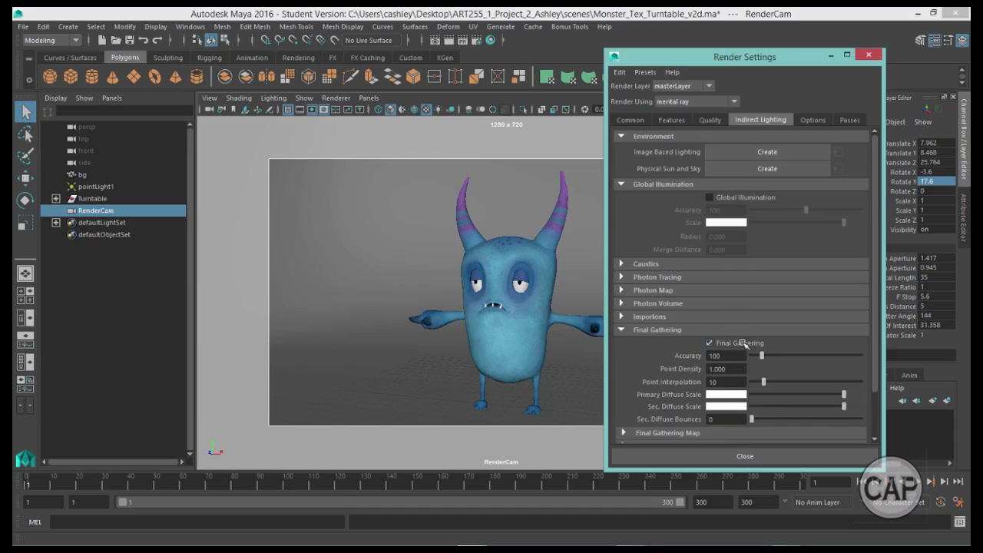
mouse_move(877, 284)
mouse_down()
mouse_move(876, 332)
mouse_move(876, 279)
mouse_up()
click(672, 120)
click(630, 120)
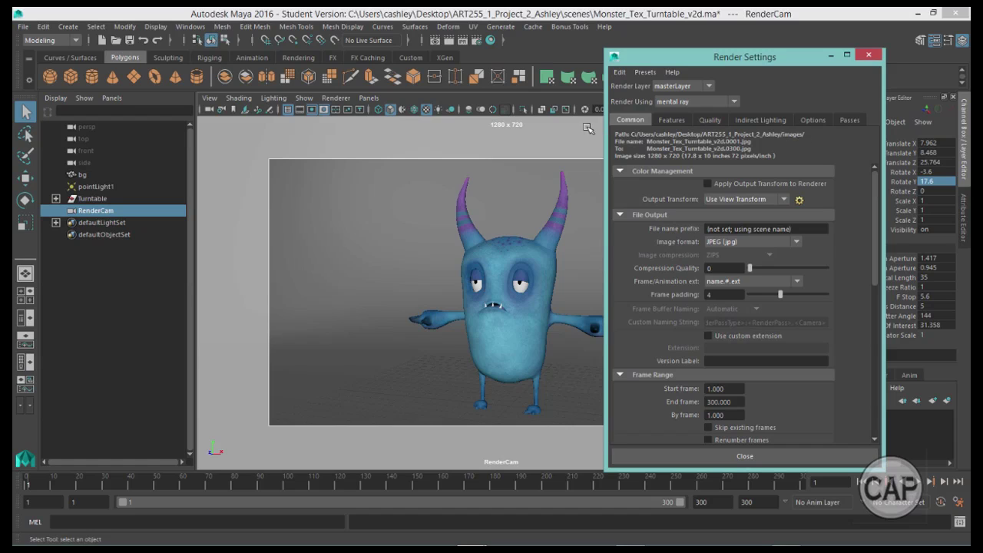
Set the current project to the ART255_1 Project 2 folder on the Desktop and close the Render Settings.
click(23, 27)
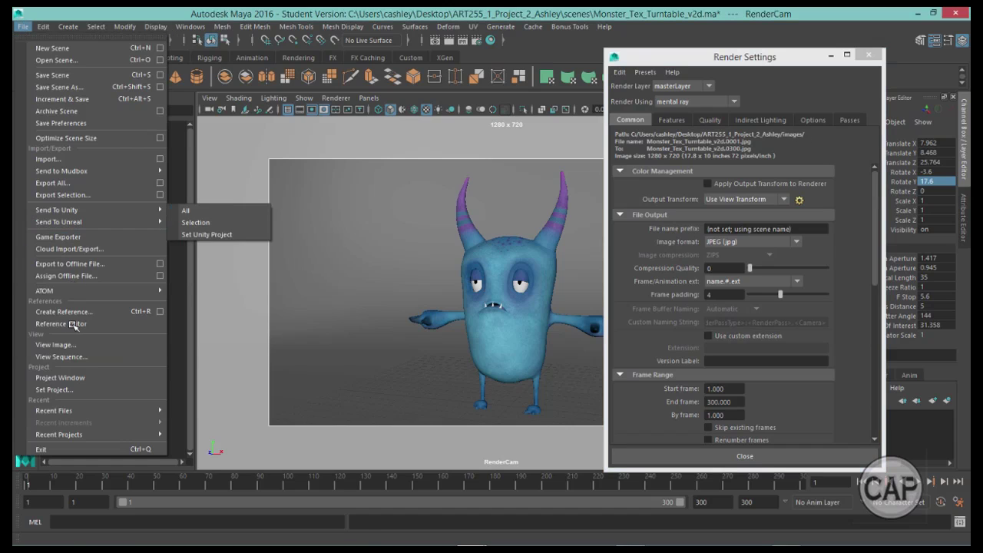
click(53, 390)
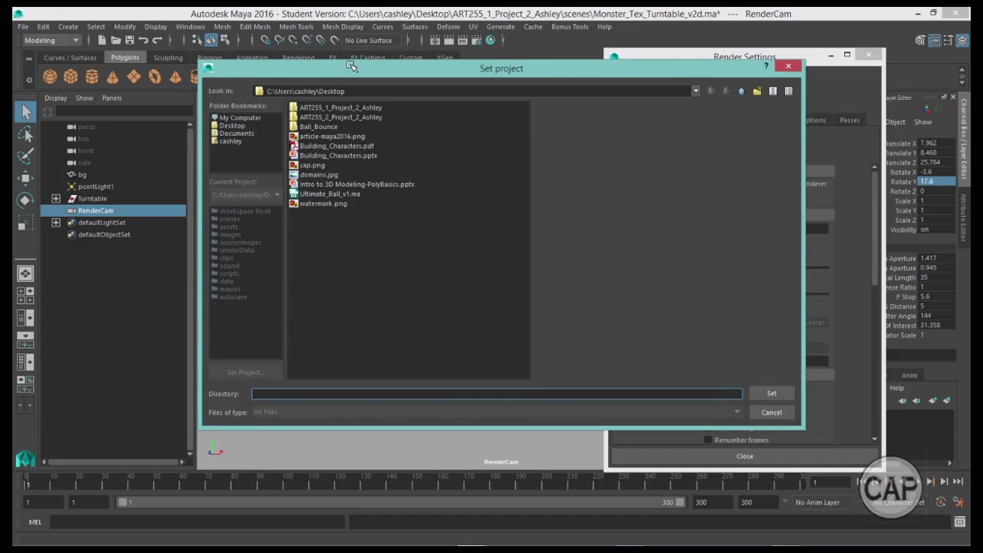
drag(349, 69, 321, 63)
click(341, 103)
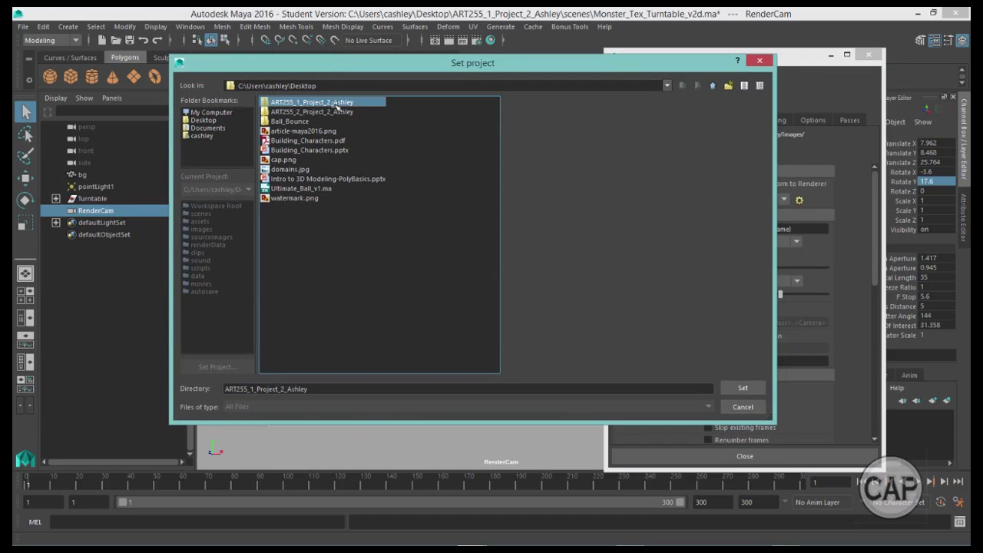
click(201, 121)
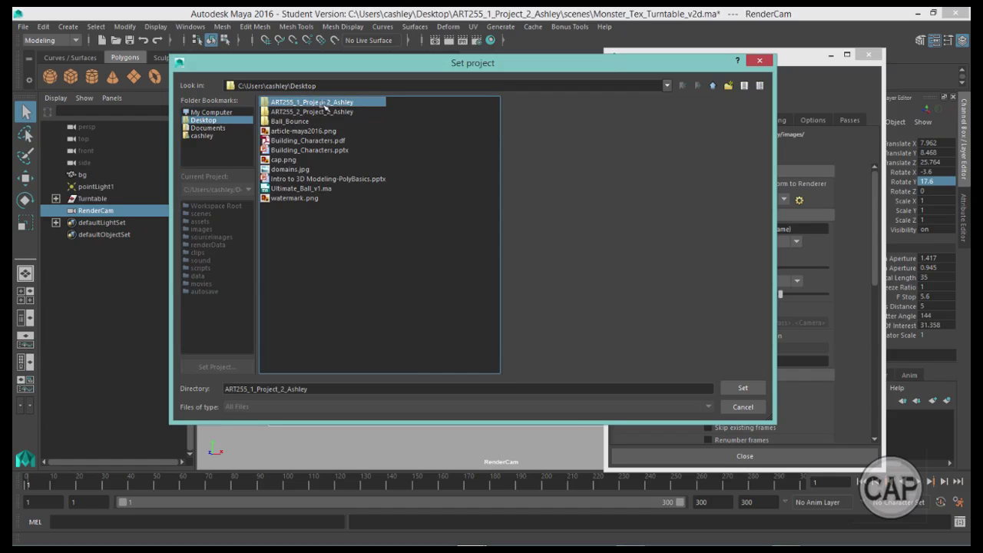
click(743, 388)
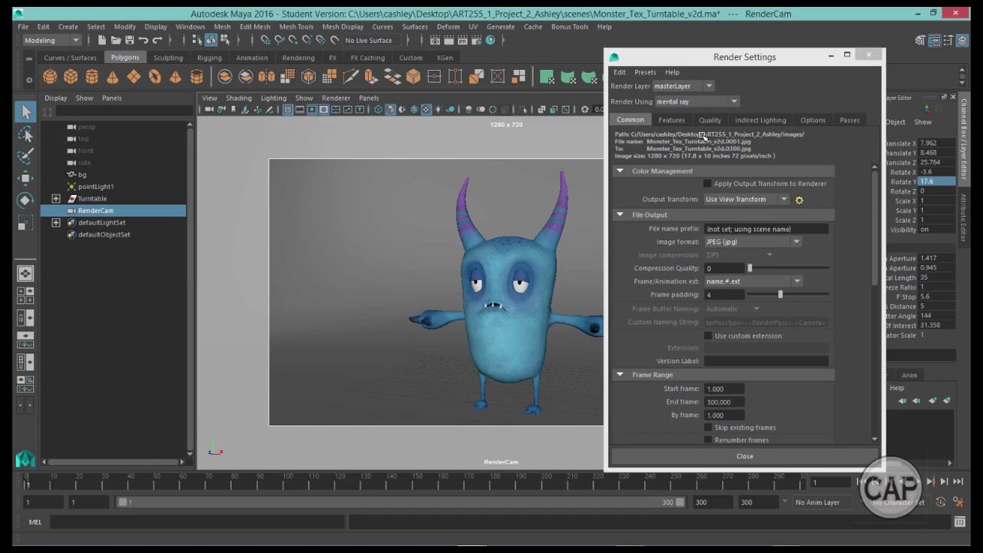
click(870, 54)
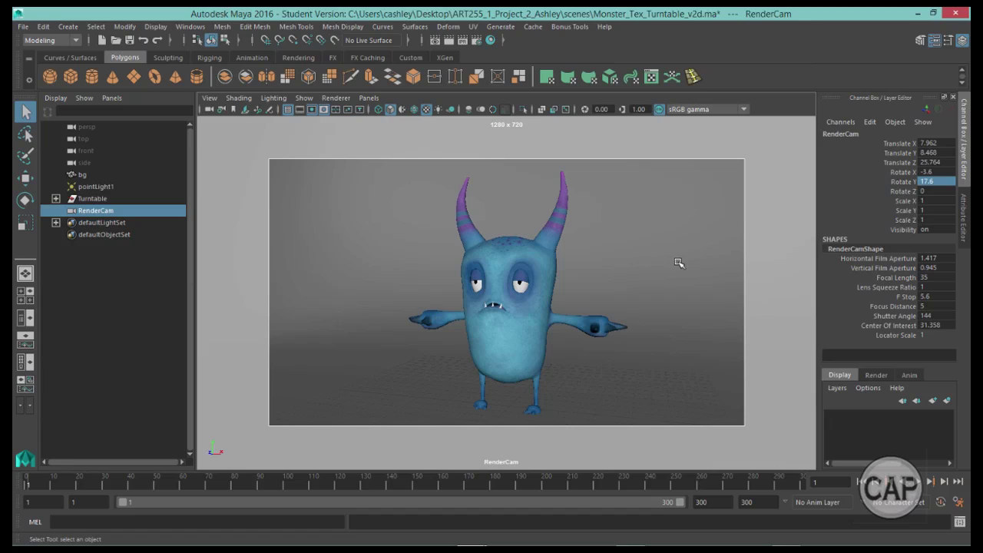
Keyframe RenderCam's transform at frame 1, move the camera away, and scrub back to frame 1 to restore its framing.
click(108, 128)
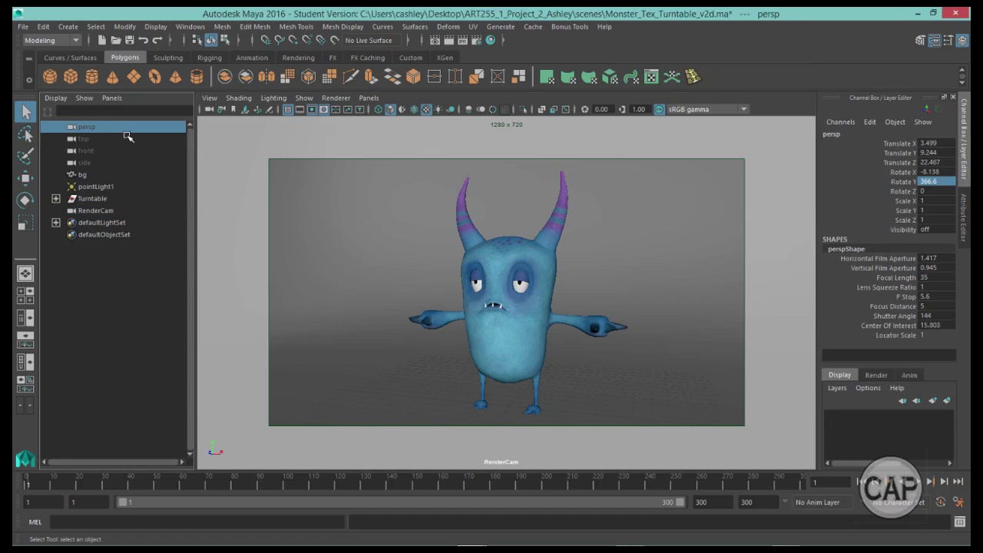
click(96, 210)
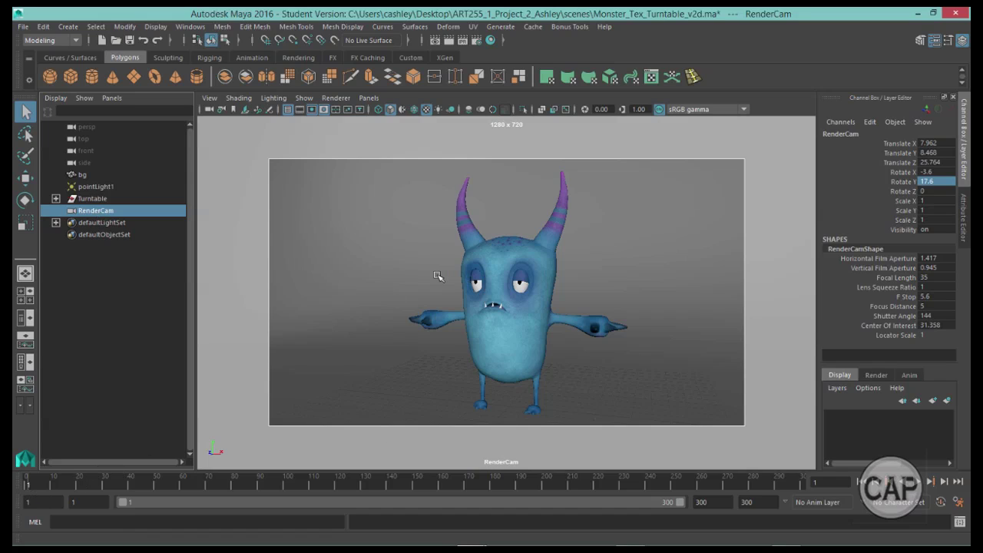
key(s)
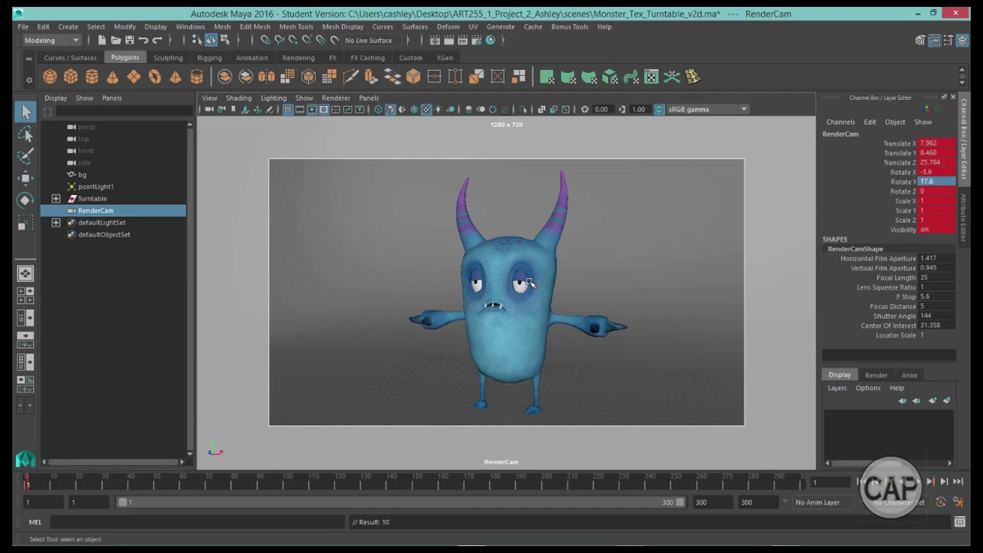
alt+right_drag(484, 373, 434, 358)
alt+drag(469, 369, 428, 366)
drag(80, 480, 29, 481)
Save the turntable scene, accepting the student version notice.
click(23, 26)
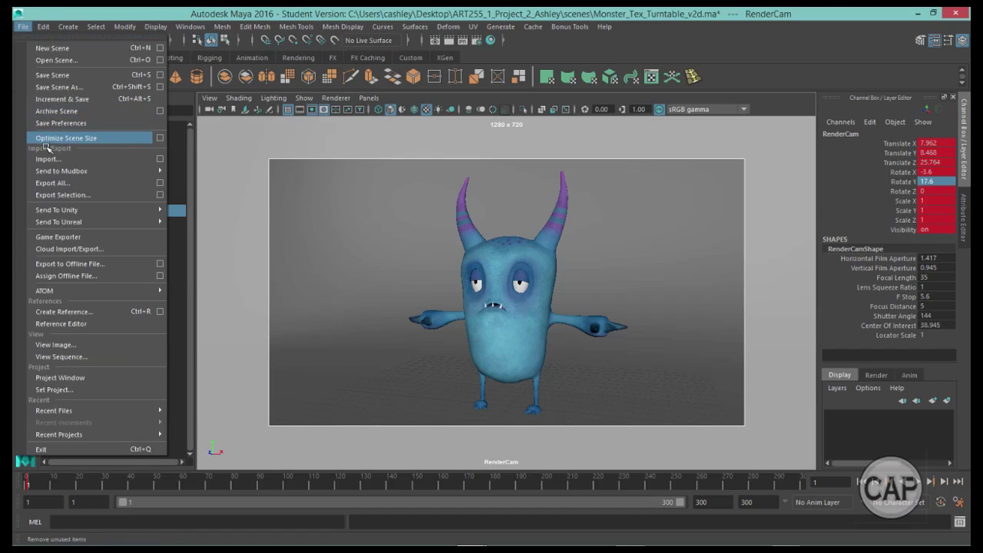
click(53, 75)
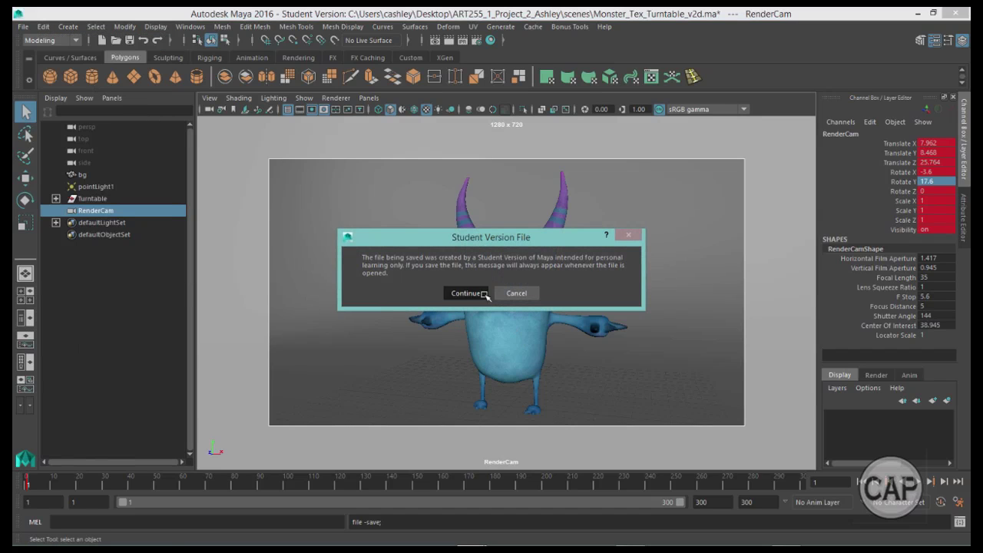
click(470, 293)
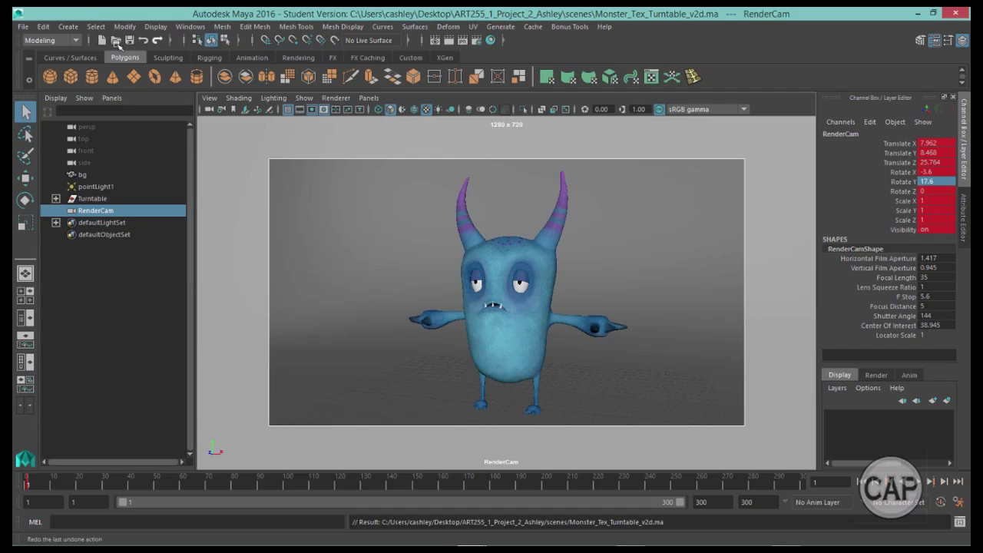
Switch to the Rendering menu set and start a mental ray batch render with the default options, accepting the student version notice.
click(60, 41)
click(38, 101)
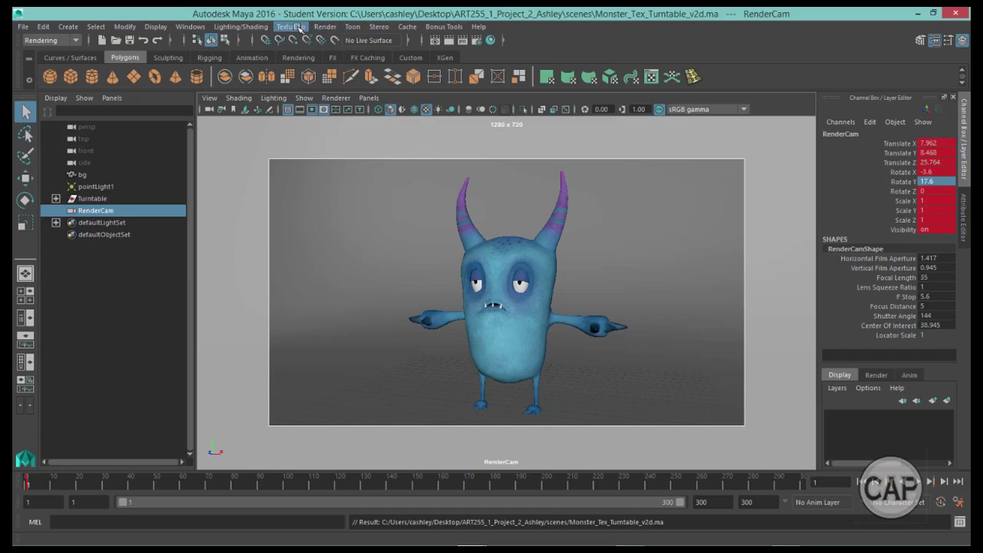
click(325, 26)
click(443, 194)
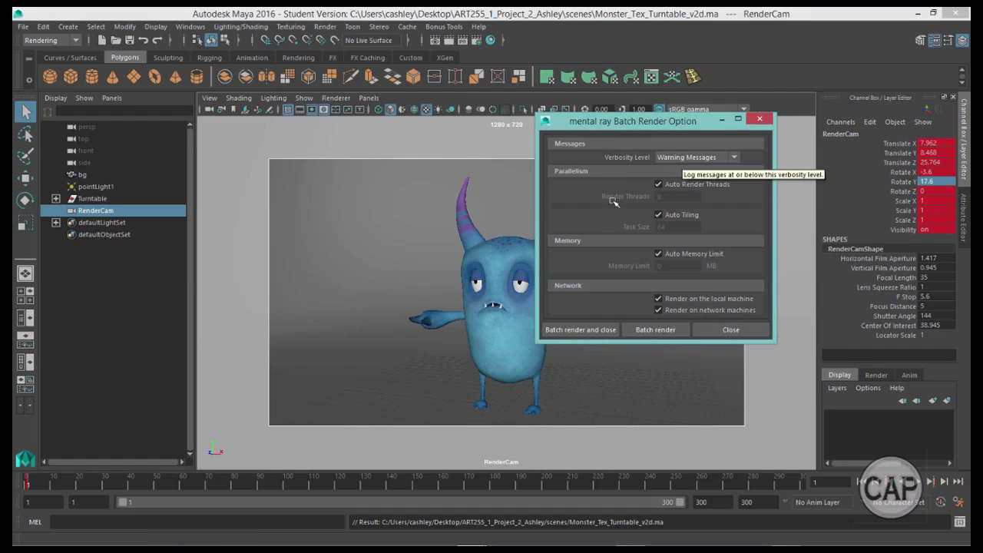
click(600, 331)
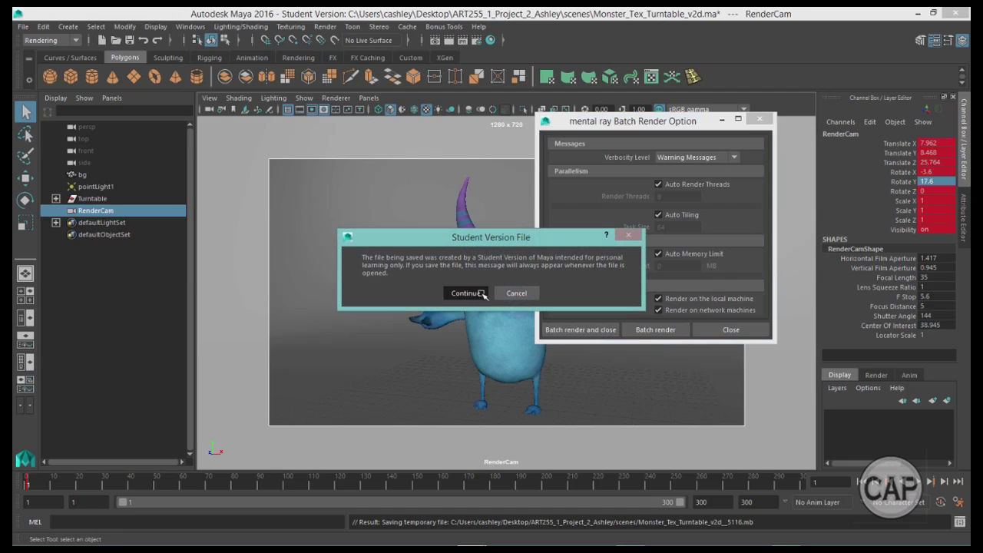
click(509, 294)
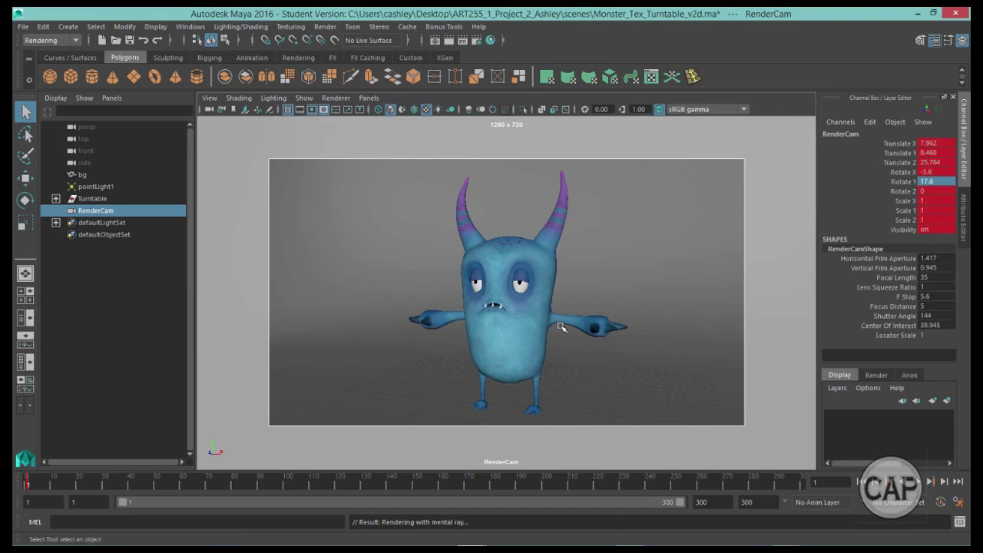
Open the Script Editor and examine the batch render's progress messages and output path.
click(959, 523)
drag(655, 150, 569, 102)
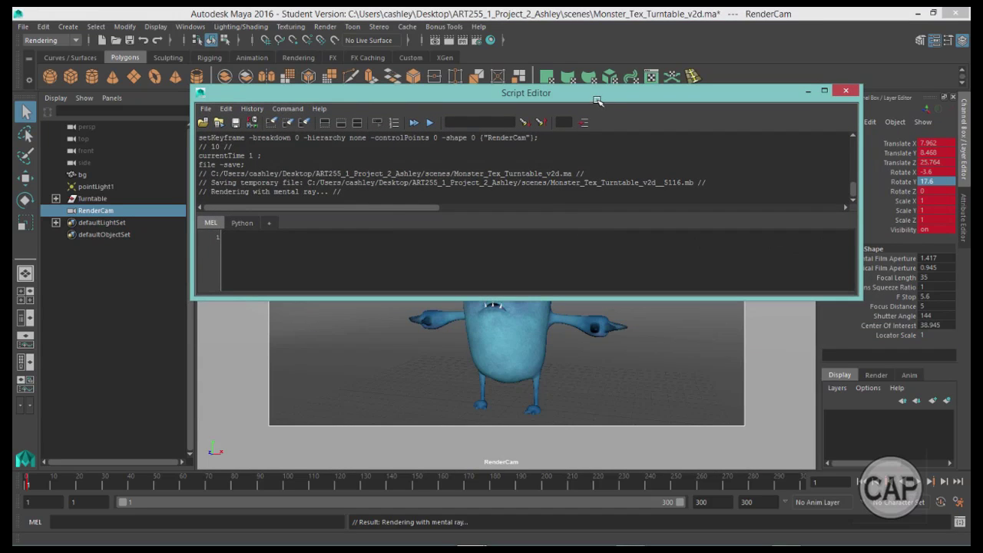
drag(597, 98, 511, 31)
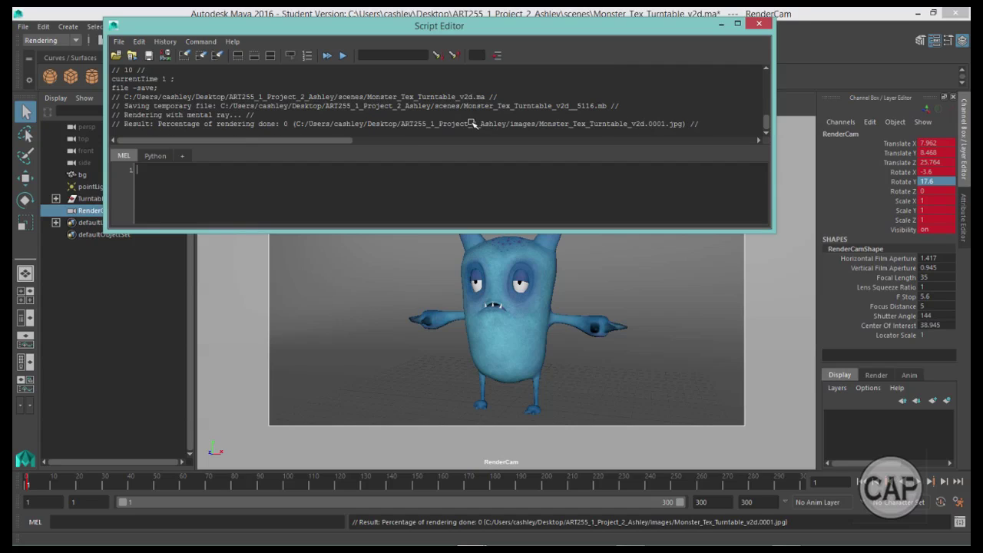
double_click(285, 124)
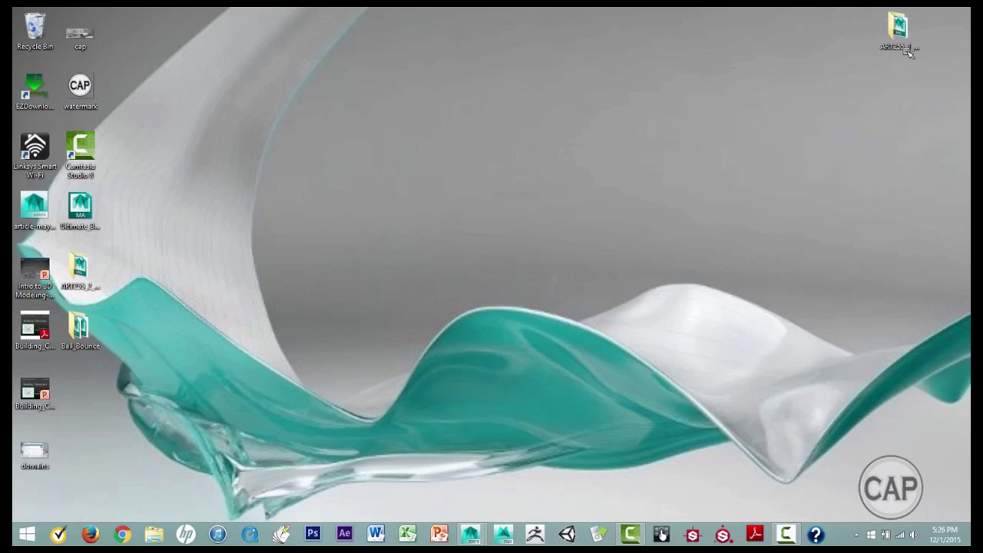
Switch to the desktop, browse to the project's images folder, and view Monster_Tex_Turntable_v2c.0001 in Windows Photo Viewer.
double_click(900, 34)
drag(555, 221, 529, 65)
click(470, 291)
double_click(445, 250)
double_click(530, 207)
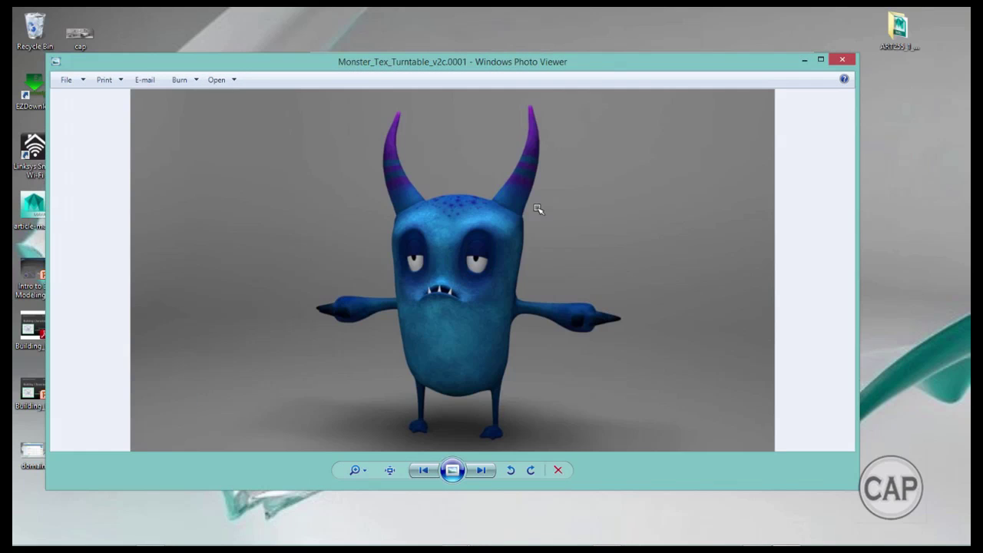
drag(599, 65, 641, 30)
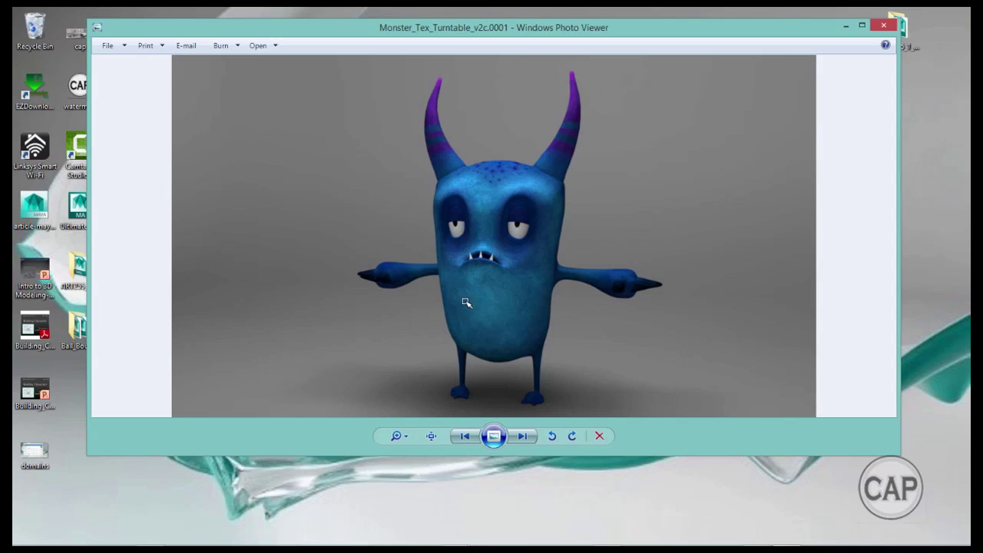